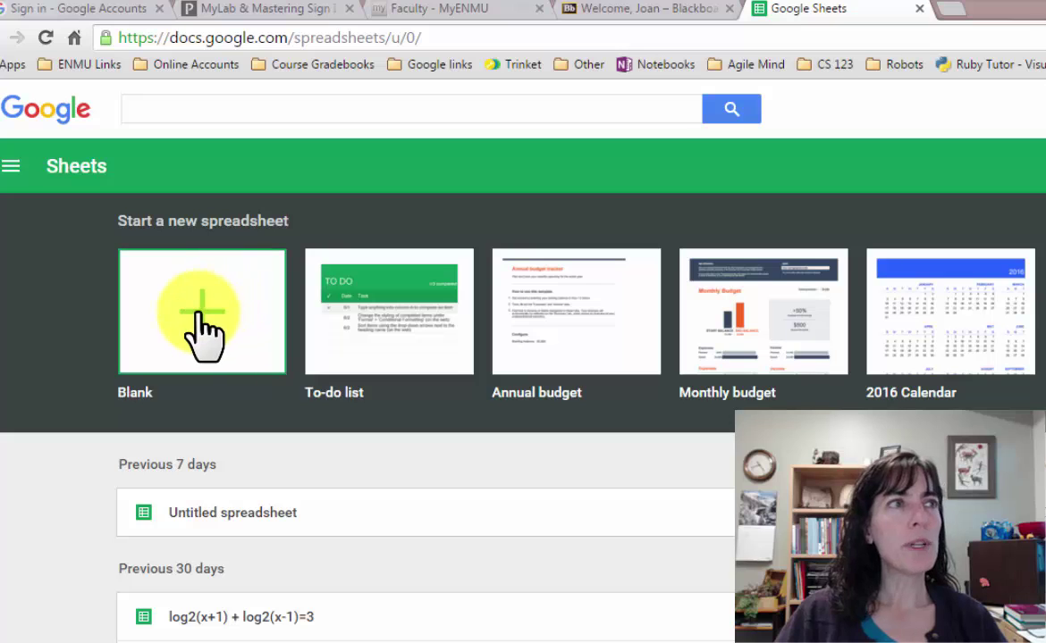
Start a blank spreadsheet and enter PV 5000 and rate 6% in rows 1 and 2.
click(207, 302)
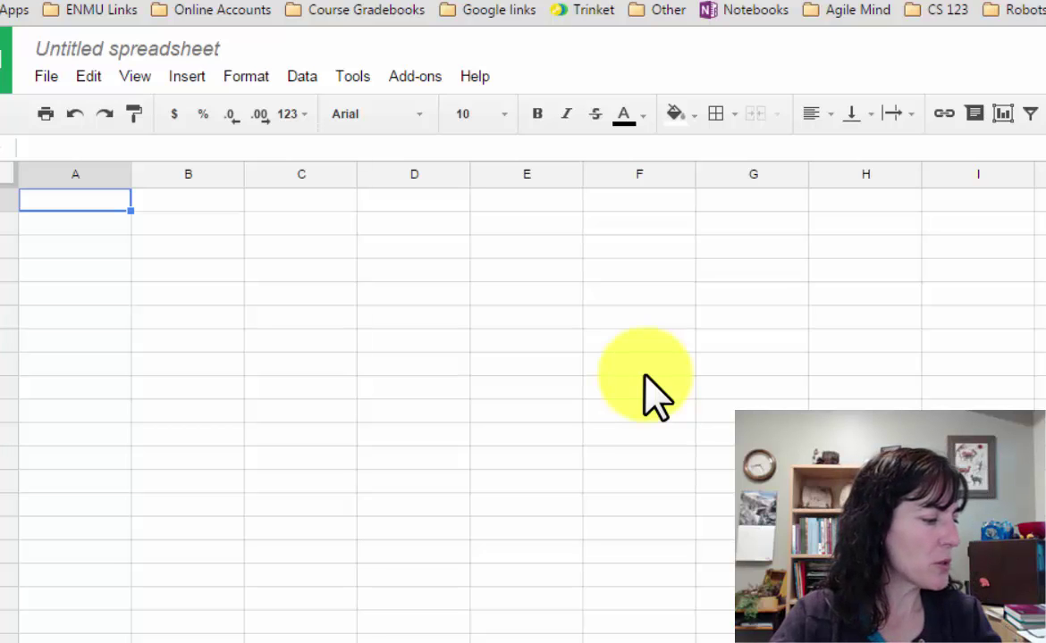
text(PV)
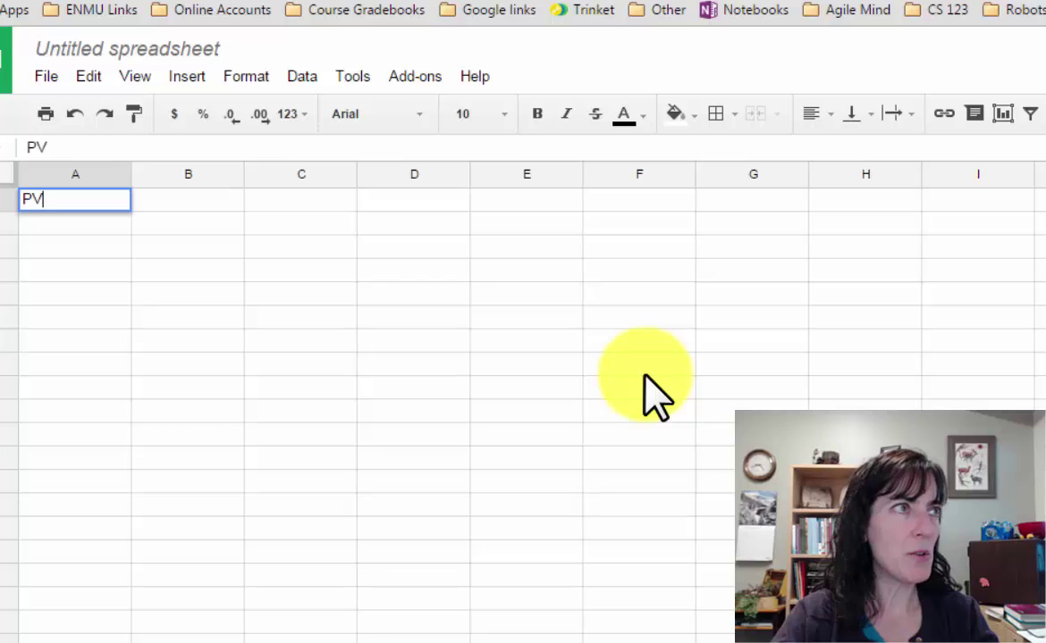
key(Tab)
text(1)
key(BackSpace)
text(5000)
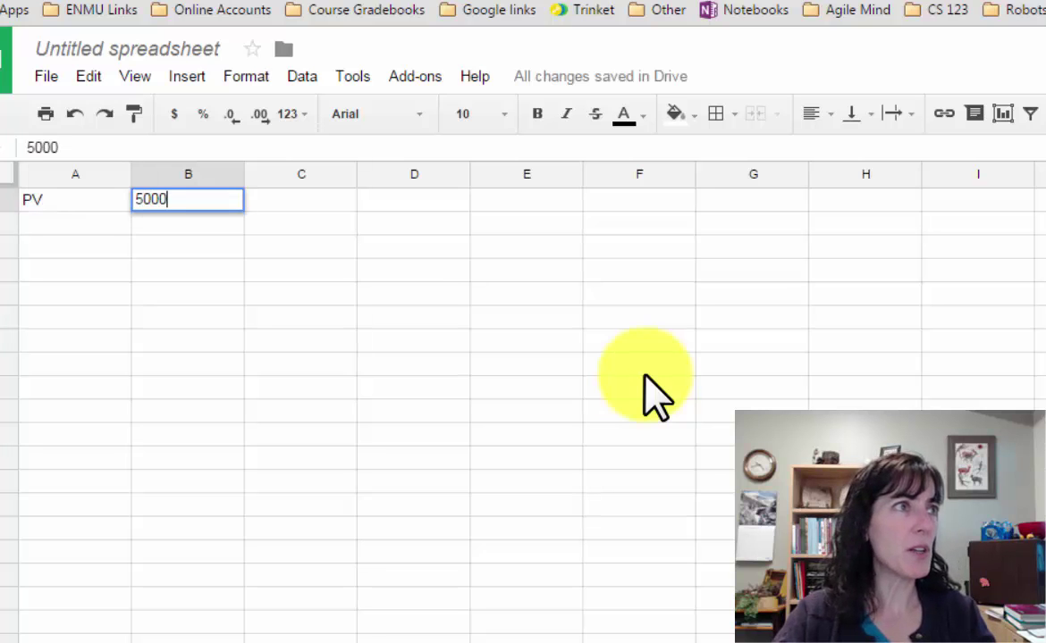
key(Return)
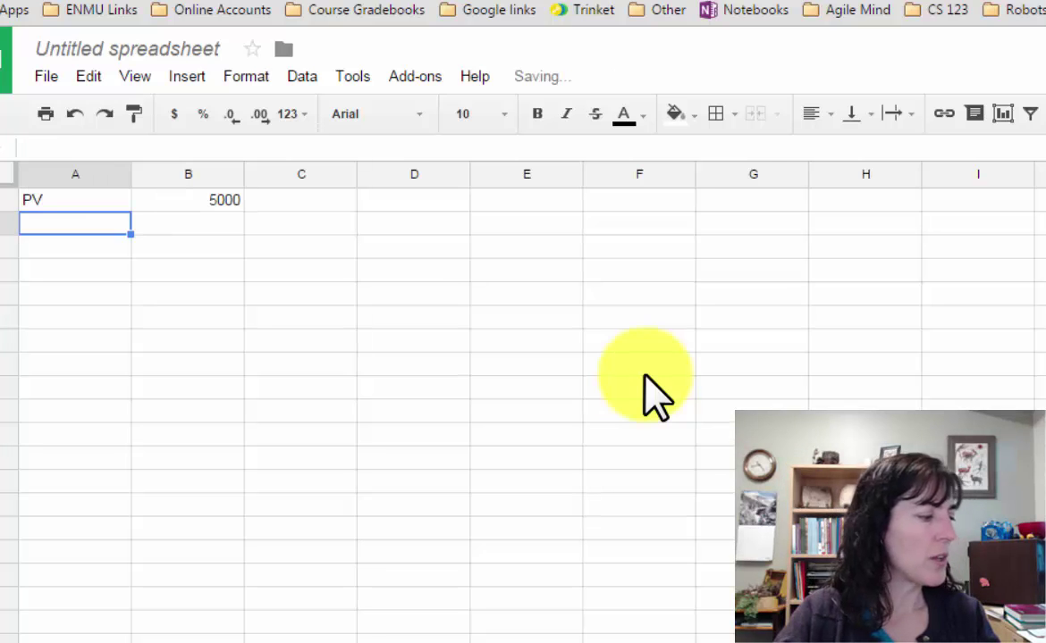
text(rate)
key(Tab)
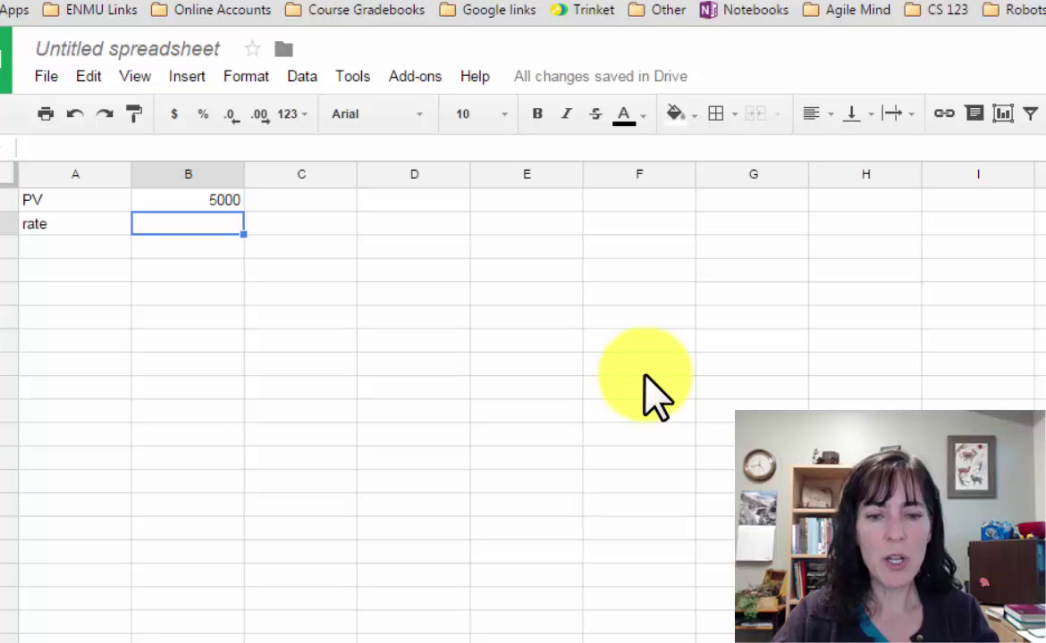
text(6%)
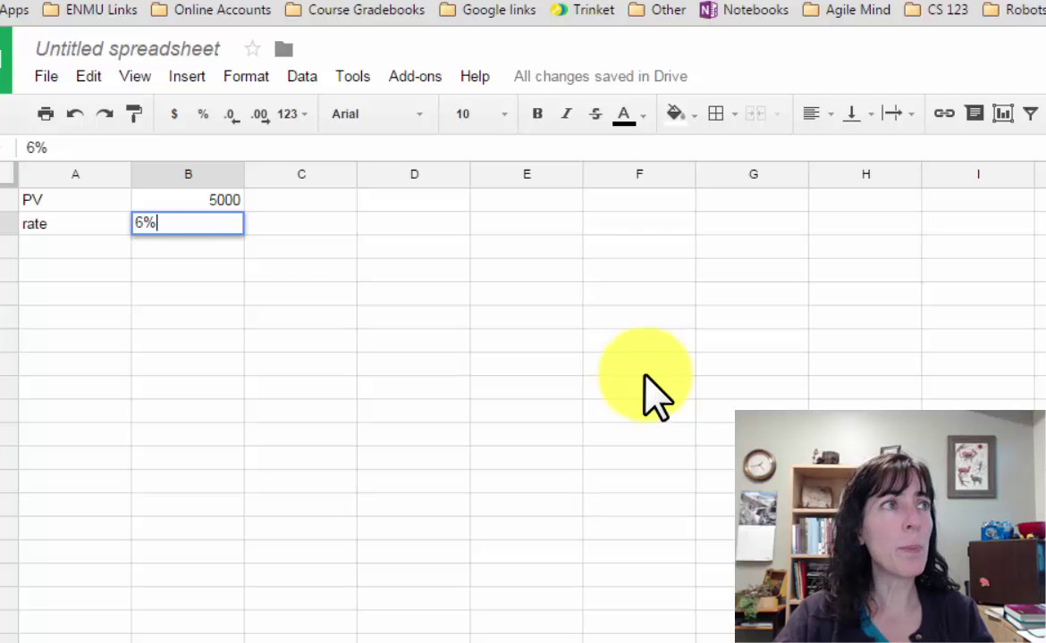
key(Return)
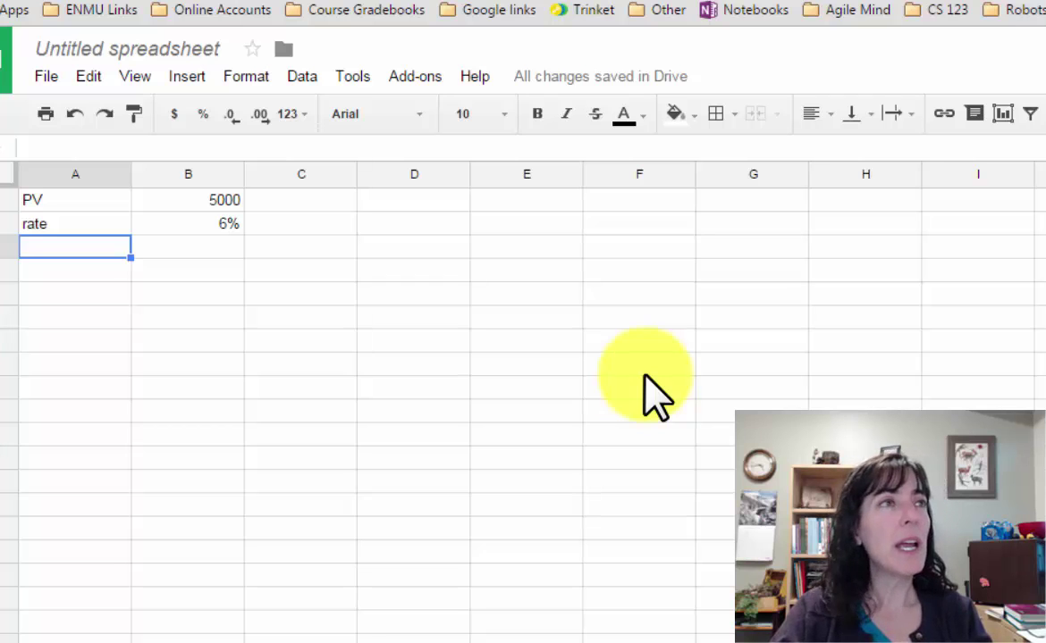
Enter 'n - numb compounds' 1 and 't - time' 1 in rows 3 and 4.
text(n)
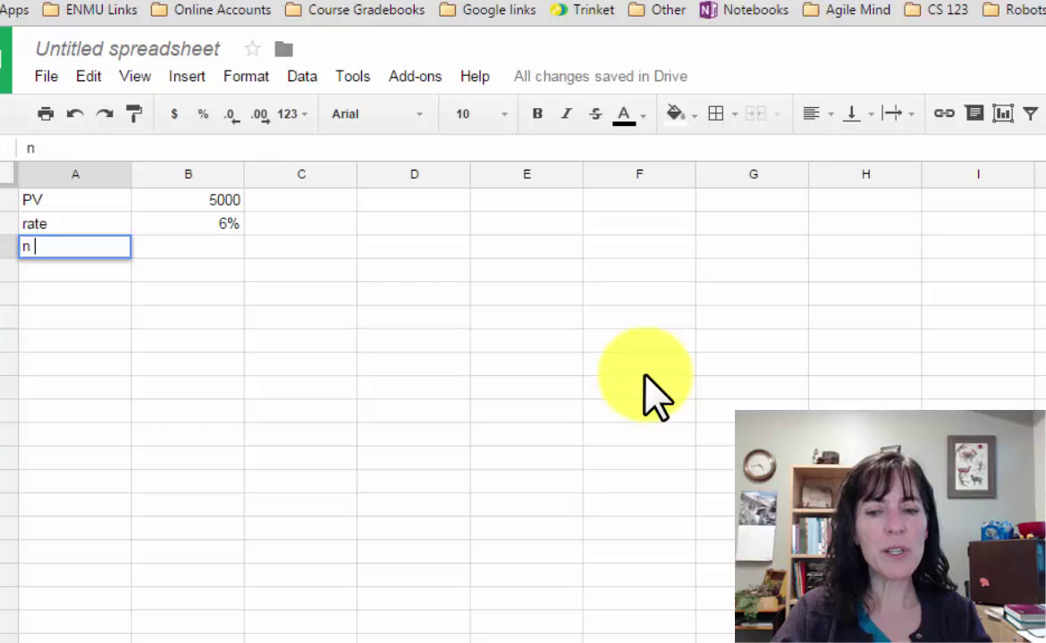
text( 0)
key(BackSpace)
text(-)
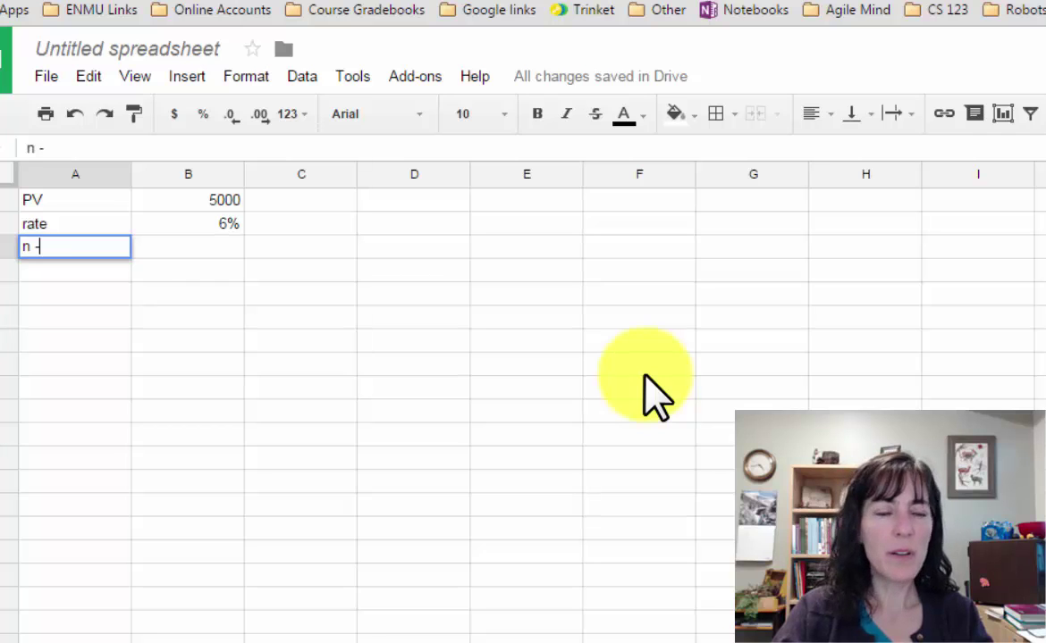
text( numb compu)
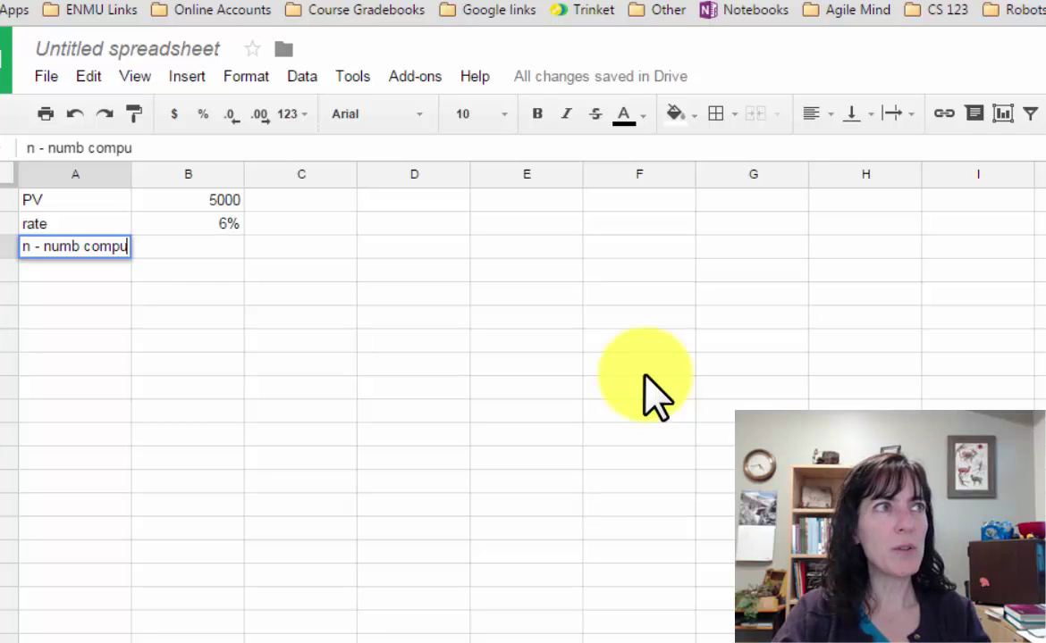
text(unds)
key(Tab)
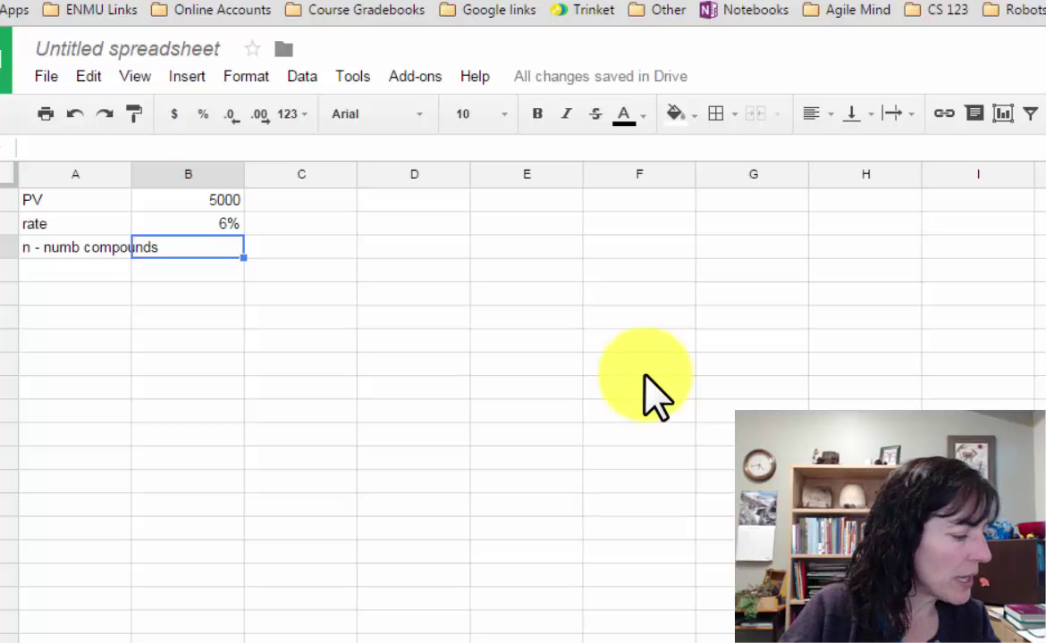
text(1)
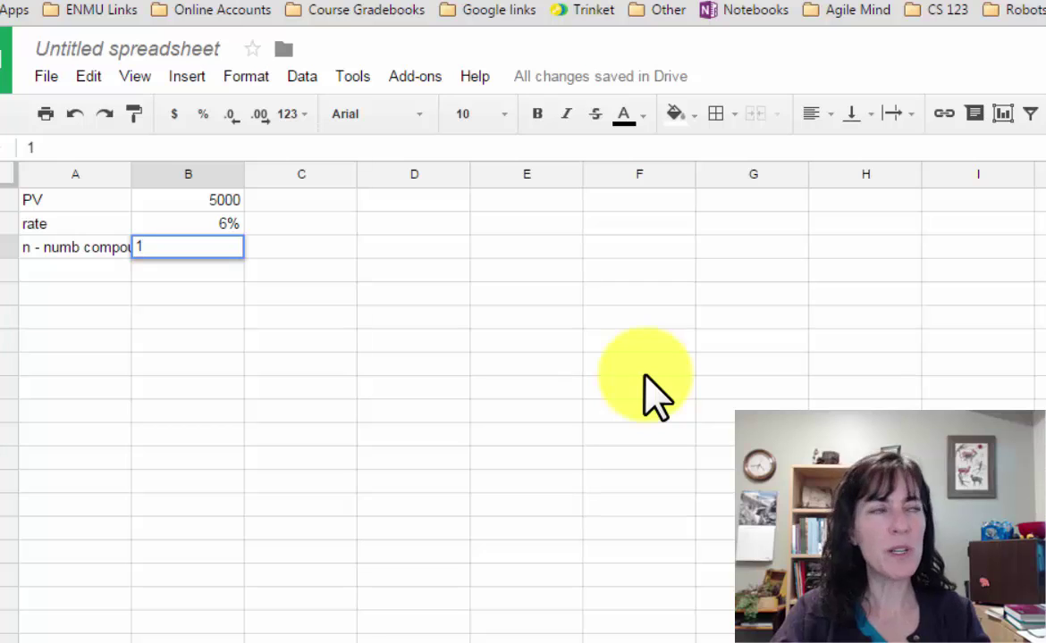
key(Return)
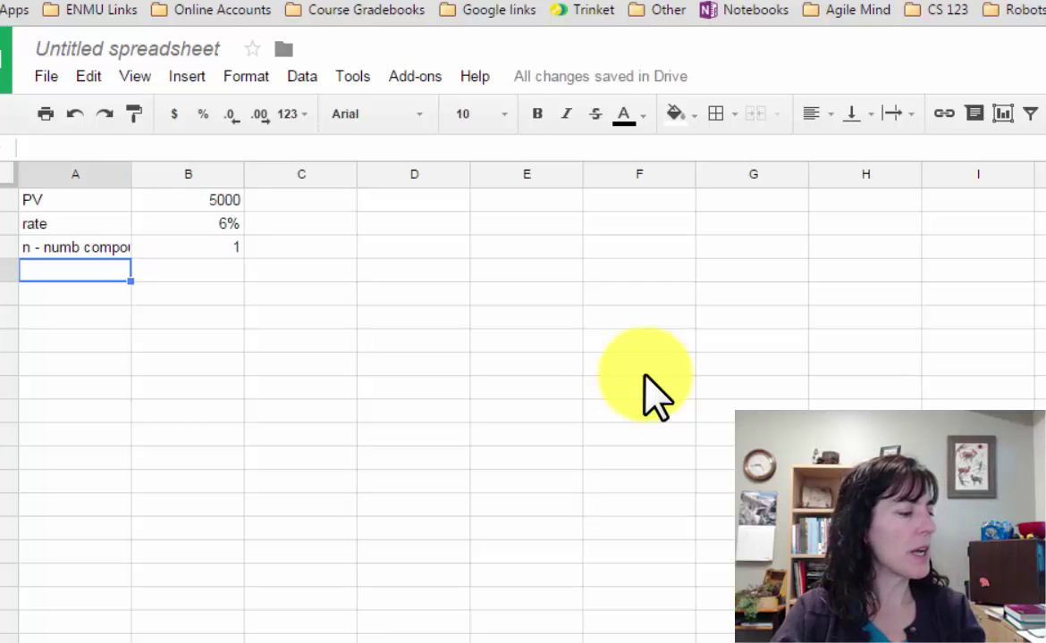
text(t - time)
key(Tab)
text(1)
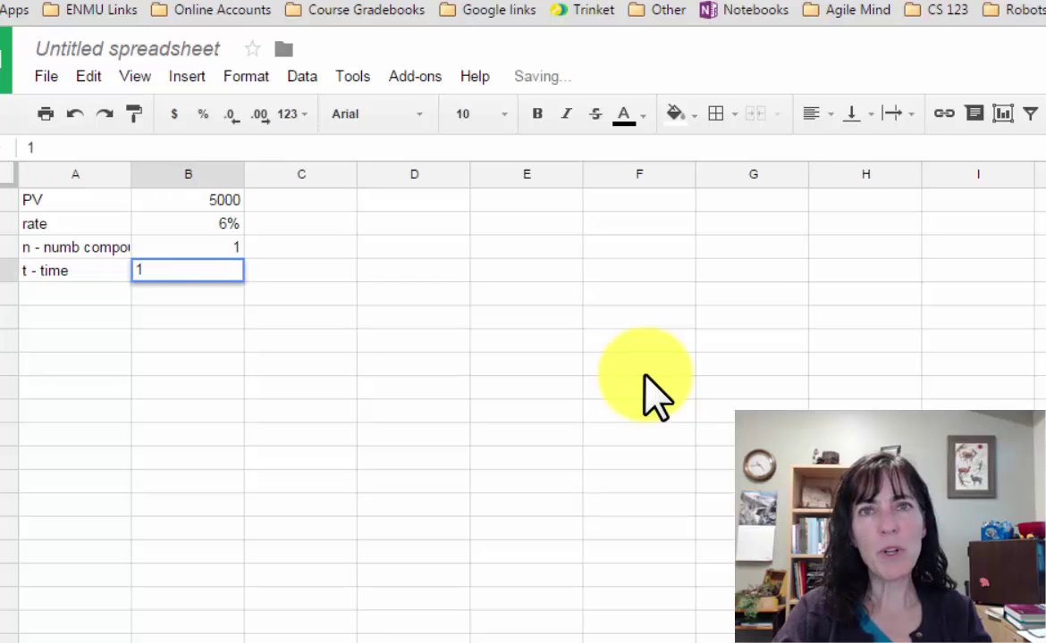
key(Return)
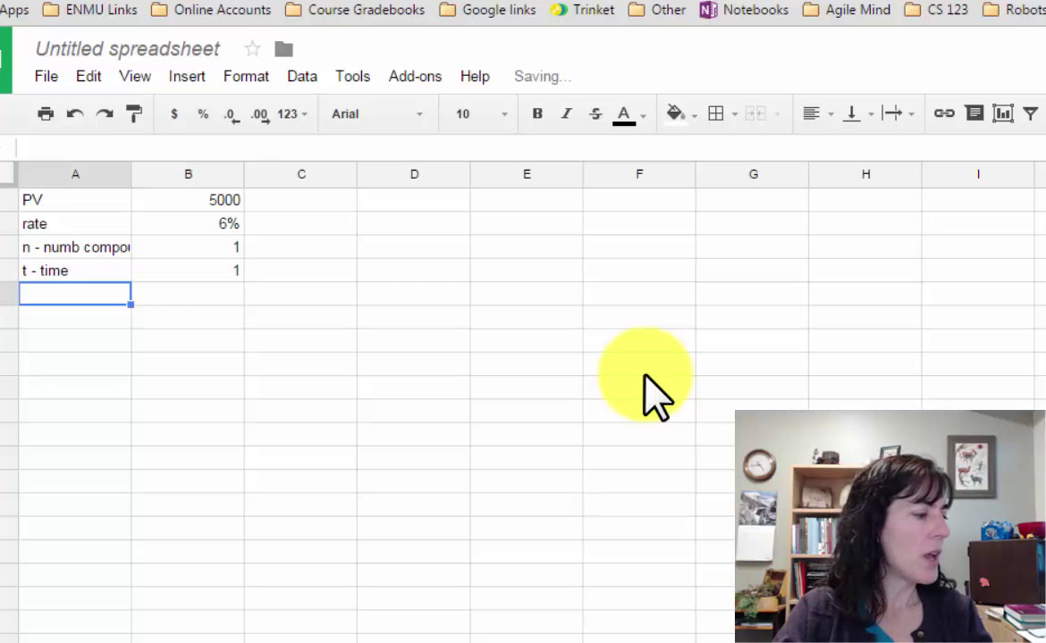
Leave a blank row and add headers Age, Start of Year, End of Year in row 6.
key(Down)
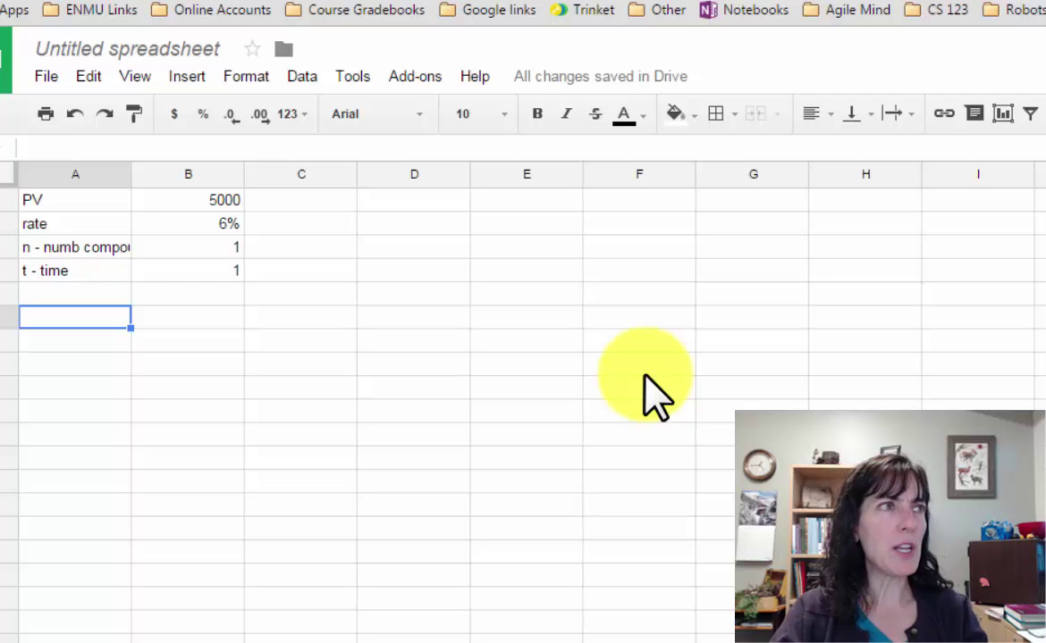
text(Age)
key(Tab)
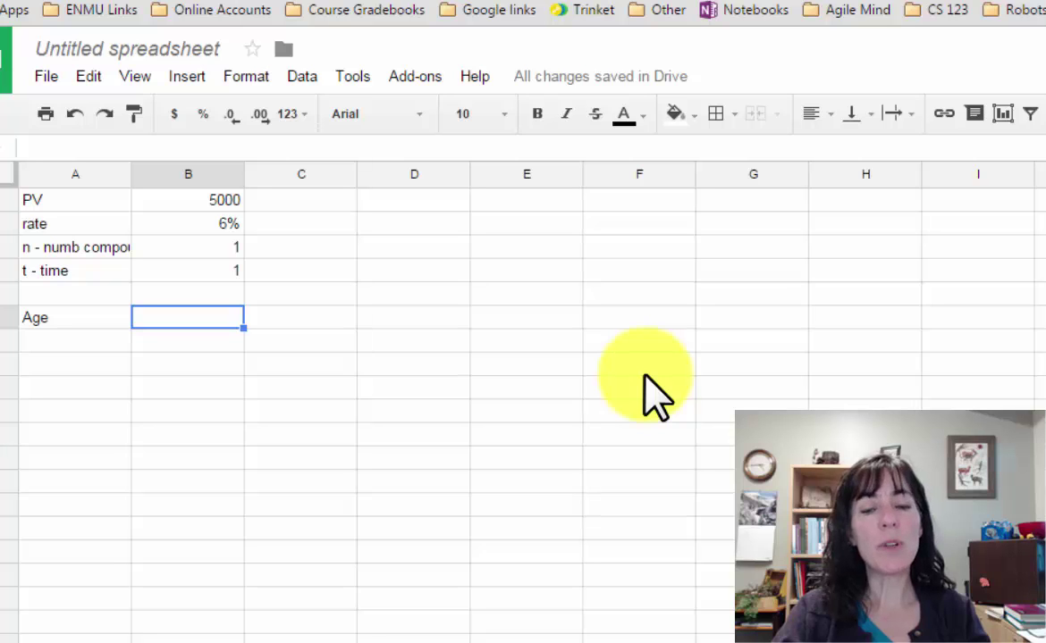
text(Start of Year)
key(Tab)
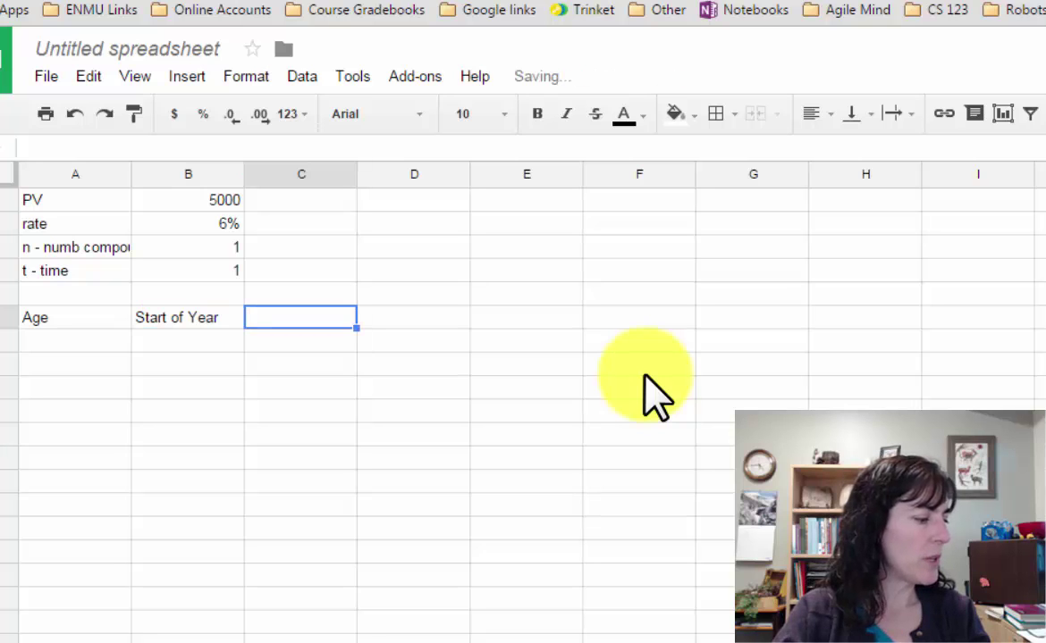
text(End of Y)
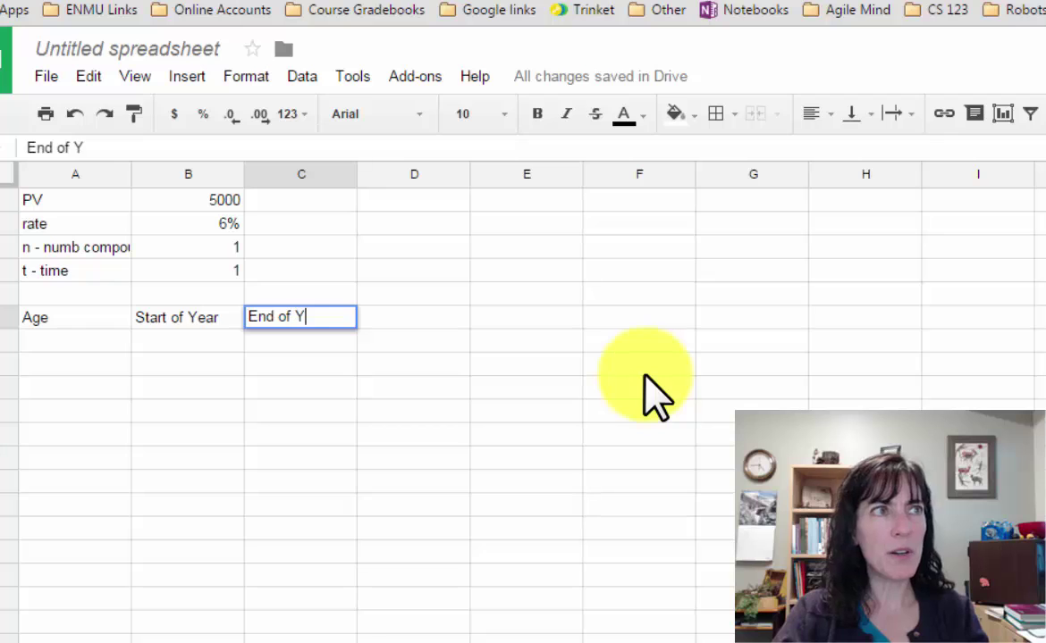
text(ear)
key(Return)
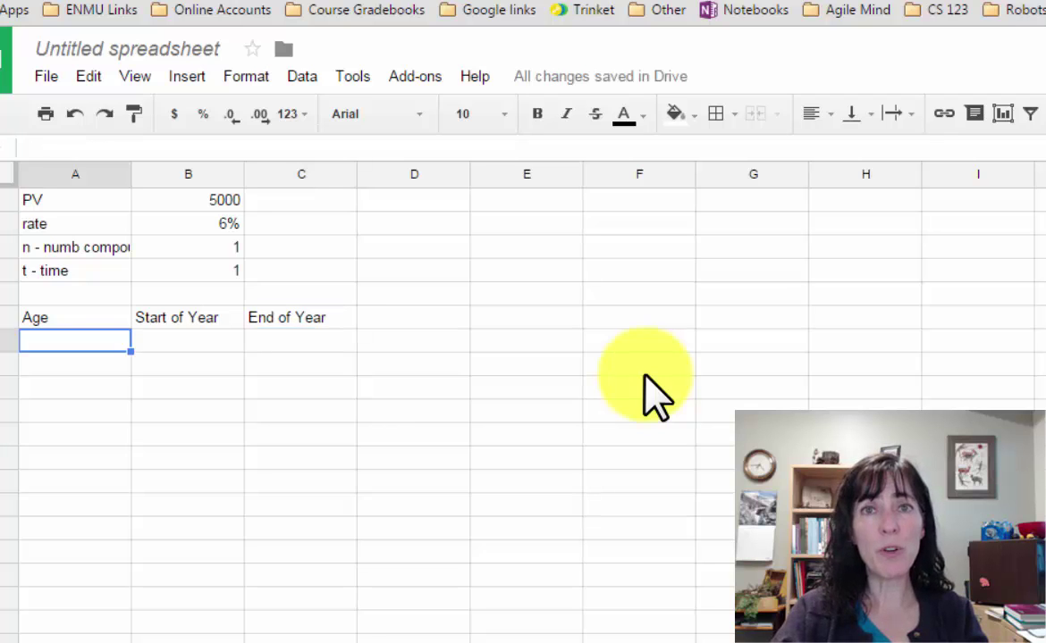
Enter the first table row: age 0 with a start value of 5000.
text(0)
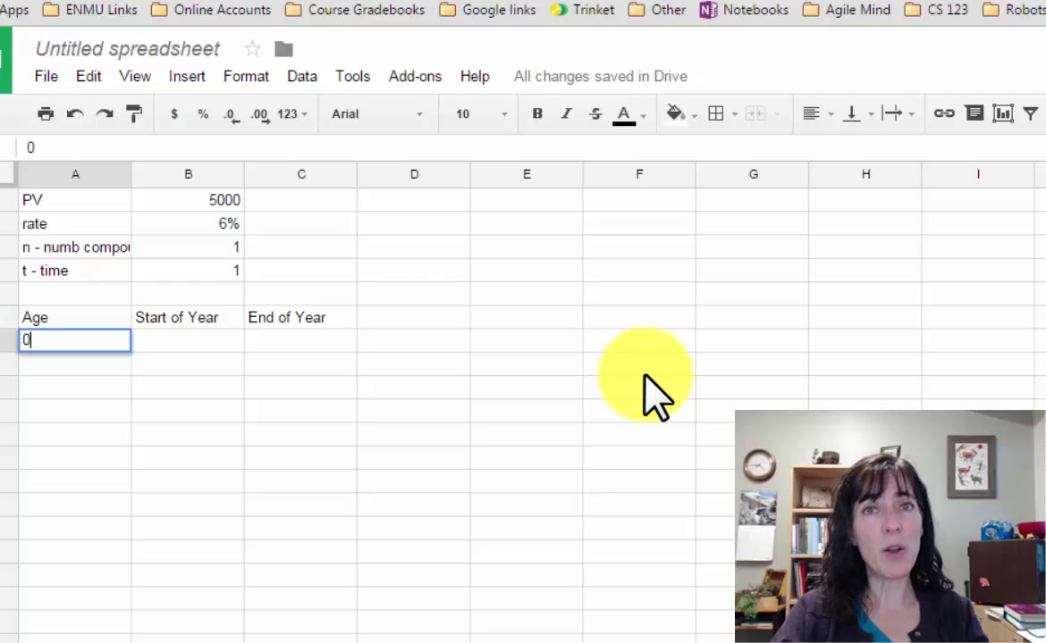
key(Tab)
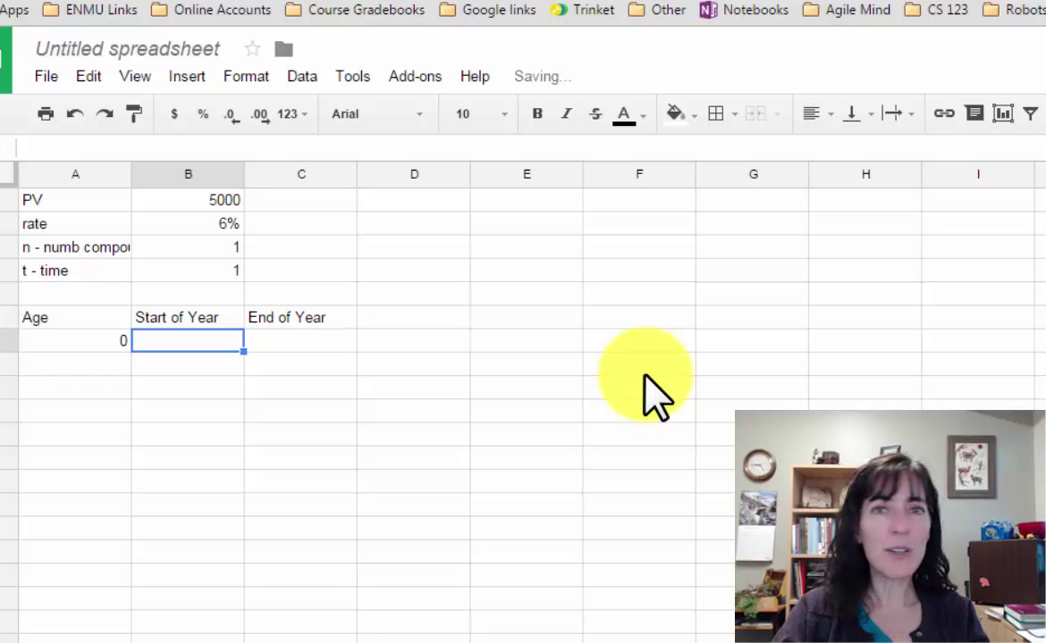
text(5000)
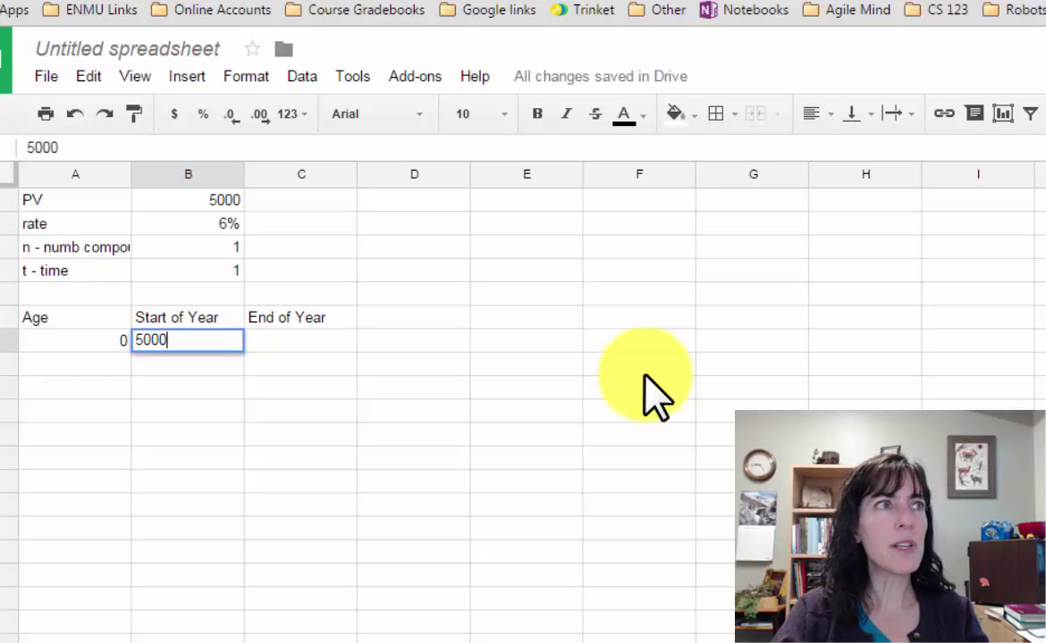
key(Tab)
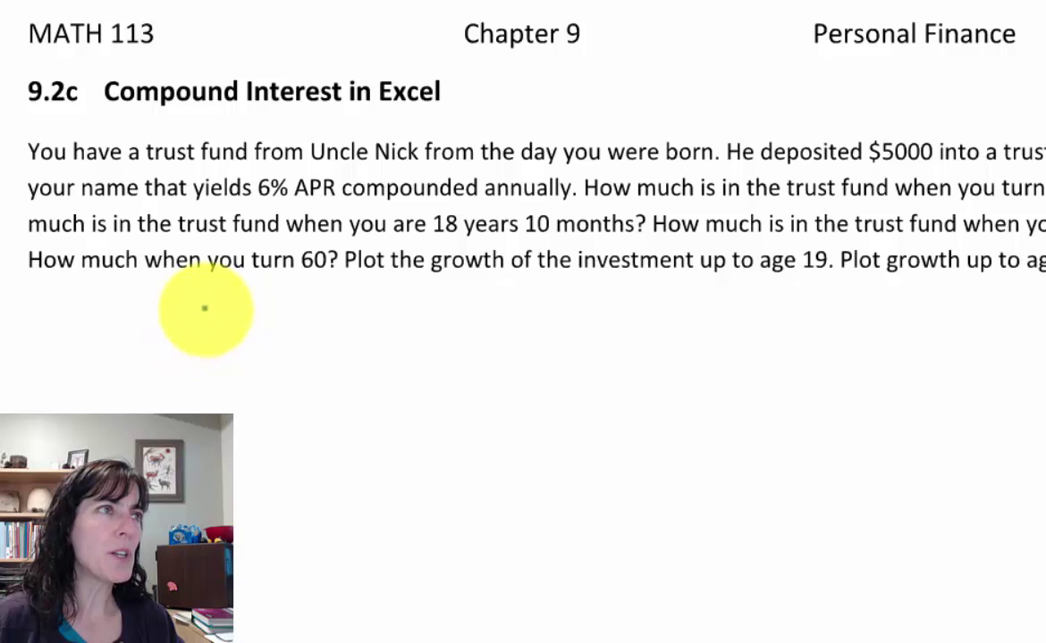
Handwrite the formula A = PV(1 + r/n)^nt below the problem.
mouse_move(203, 306)
mouse_down()
mouse_move(202, 330)
mouse_move(235, 341)
mouse_move(219, 324)
mouse_move(285, 318)
mouse_up()
mouse_move(258, 331)
mouse_down()
mouse_move(312, 343)
mouse_move(313, 333)
mouse_up()
mouse_move(347, 314)
mouse_down()
mouse_move(348, 328)
mouse_move(369, 313)
mouse_move(409, 351)
mouse_up()
mouse_move(438, 313)
mouse_down()
mouse_move(438, 350)
mouse_move(489, 331)
mouse_up()
drag(471, 314, 471, 350)
mouse_move(525, 304)
mouse_down()
mouse_move(538, 306)
mouse_move(546, 355)
mouse_up()
drag(572, 302, 578, 356)
drag(599, 315, 620, 316)
mouse_move(642, 300)
mouse_down()
mouse_move(646, 313)
mouse_move(661, 295)
mouse_up()
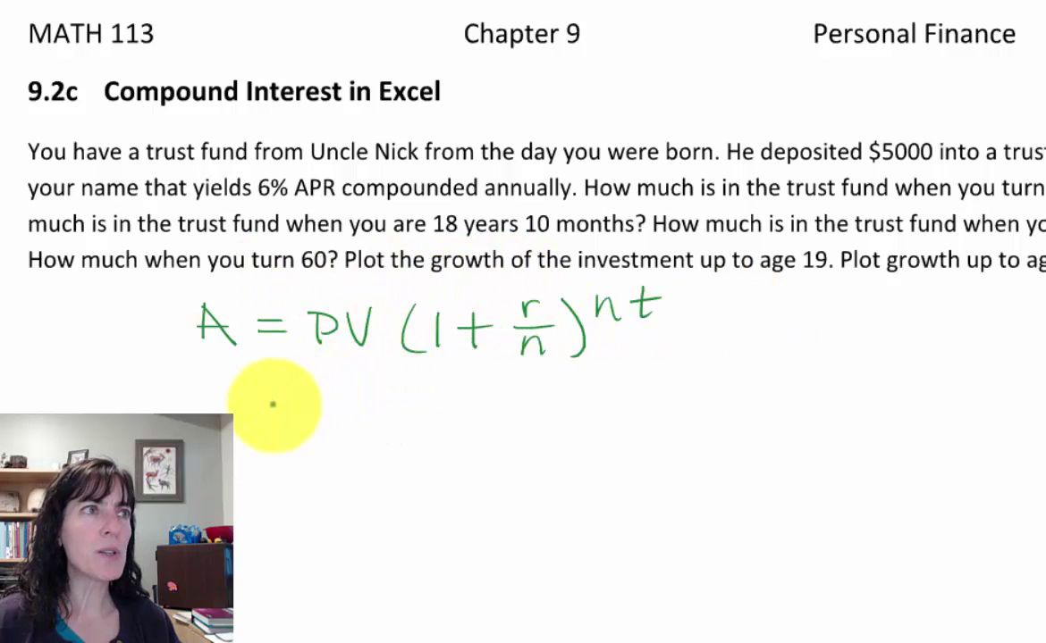
Write the substituted line = 5000(1 + .06/1)^1 and underline 'compounded annually'.
mouse_move(272, 407)
mouse_down()
mouse_move(300, 407)
mouse_move(303, 417)
mouse_move(384, 407)
mouse_move(551, 413)
mouse_up()
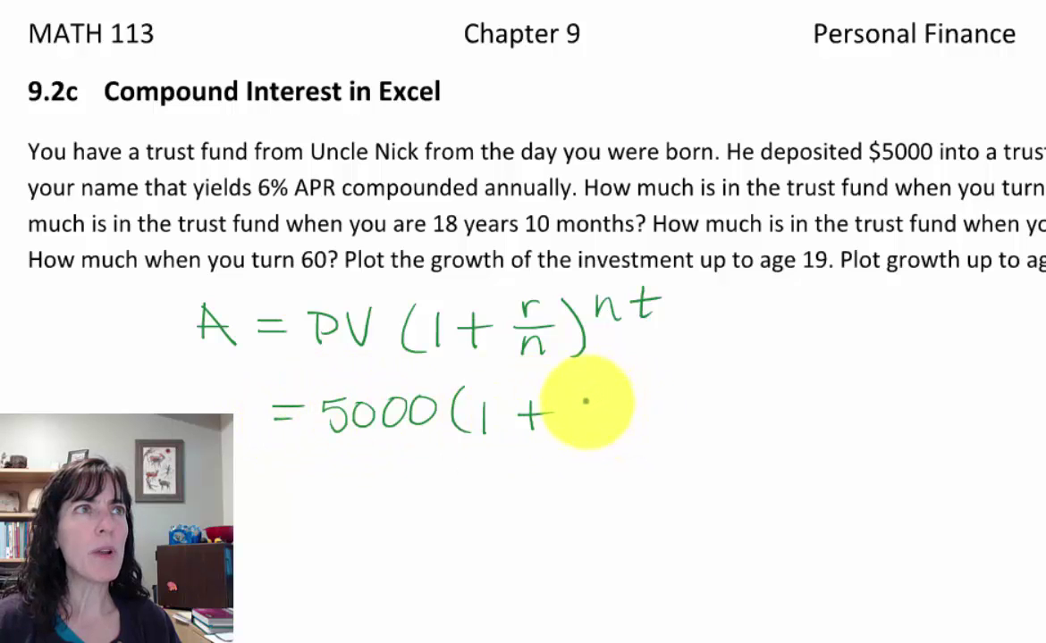
click(587, 400)
drag(616, 387, 664, 412)
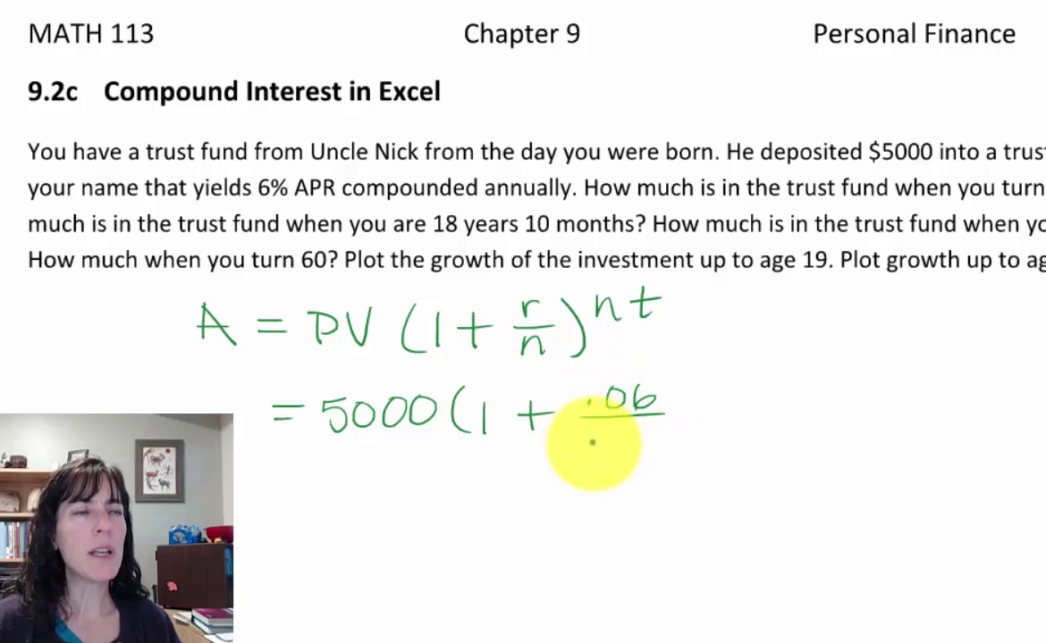
drag(626, 430, 626, 454)
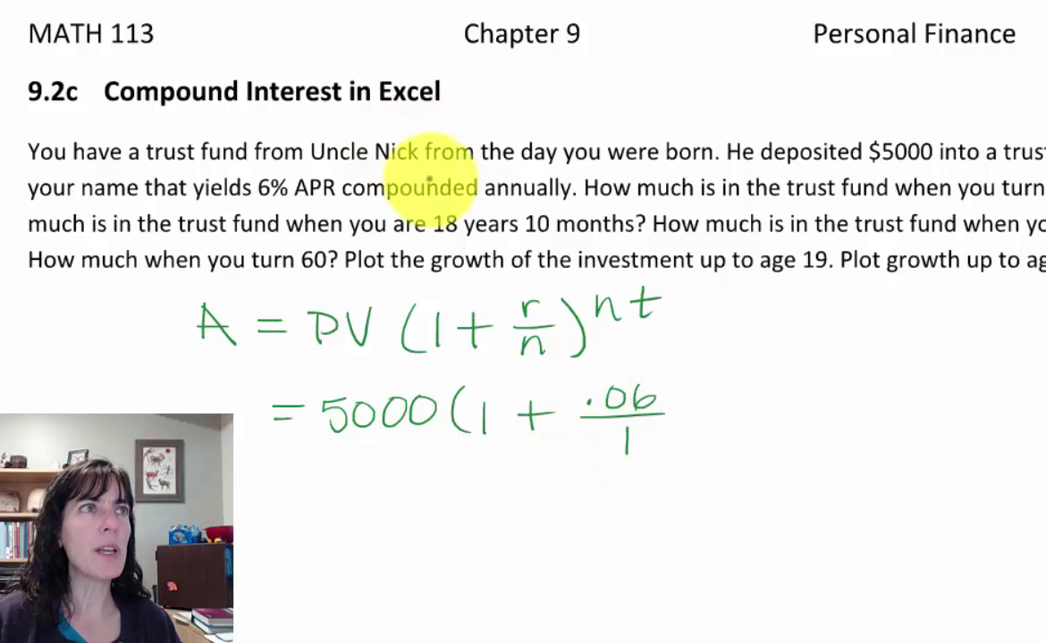
drag(342, 202, 567, 200)
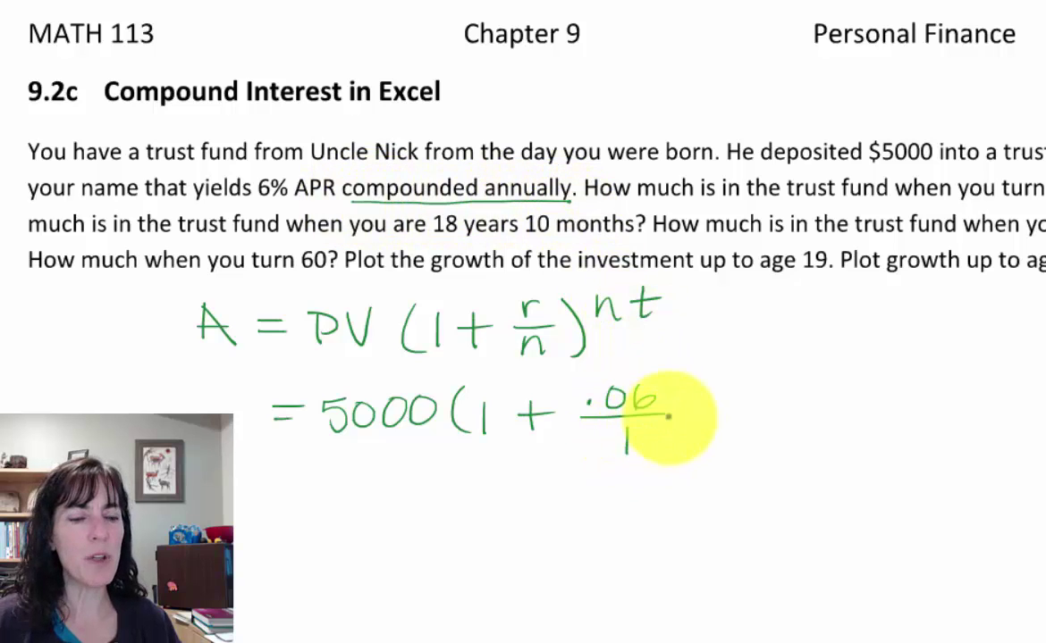
drag(683, 378, 672, 444)
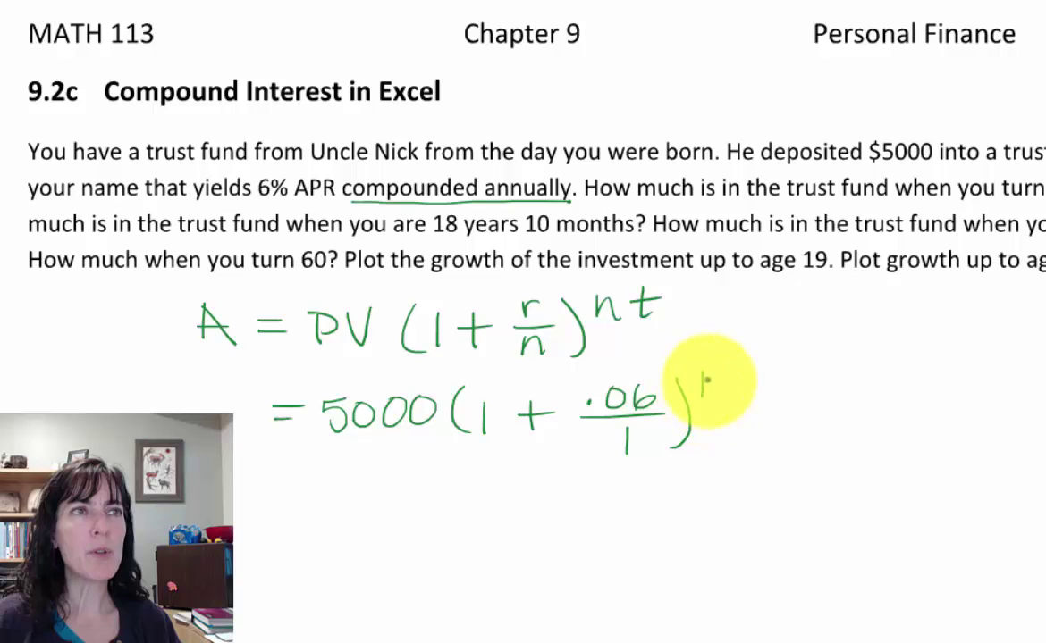
drag(704, 370, 705, 393)
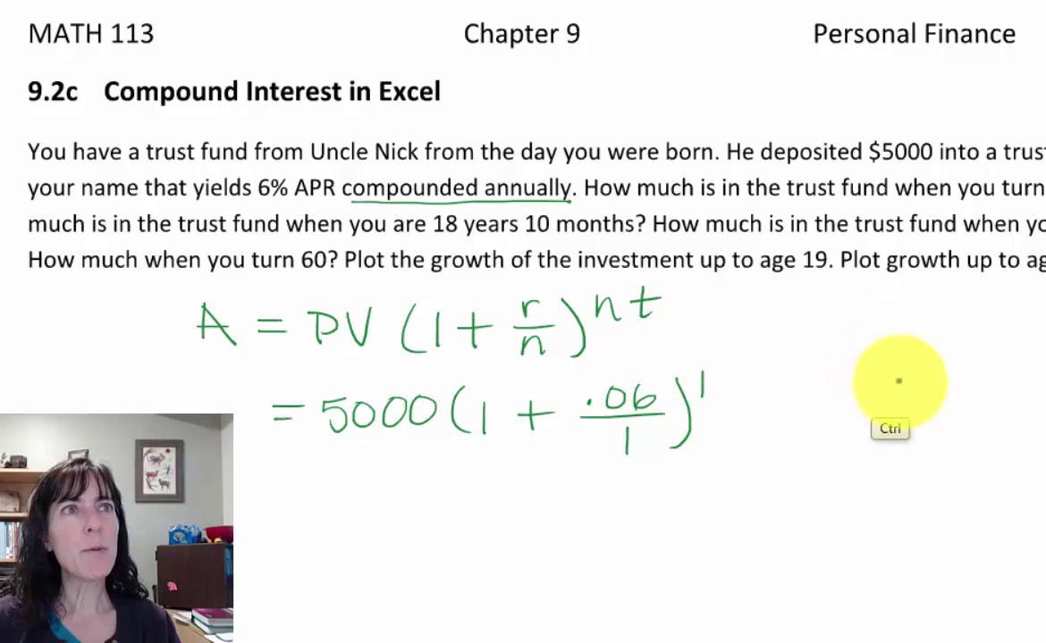
Underline the plot-growth request, finish the exponent, and write = 5000(1.06) below.
drag(858, 284, 1043, 280)
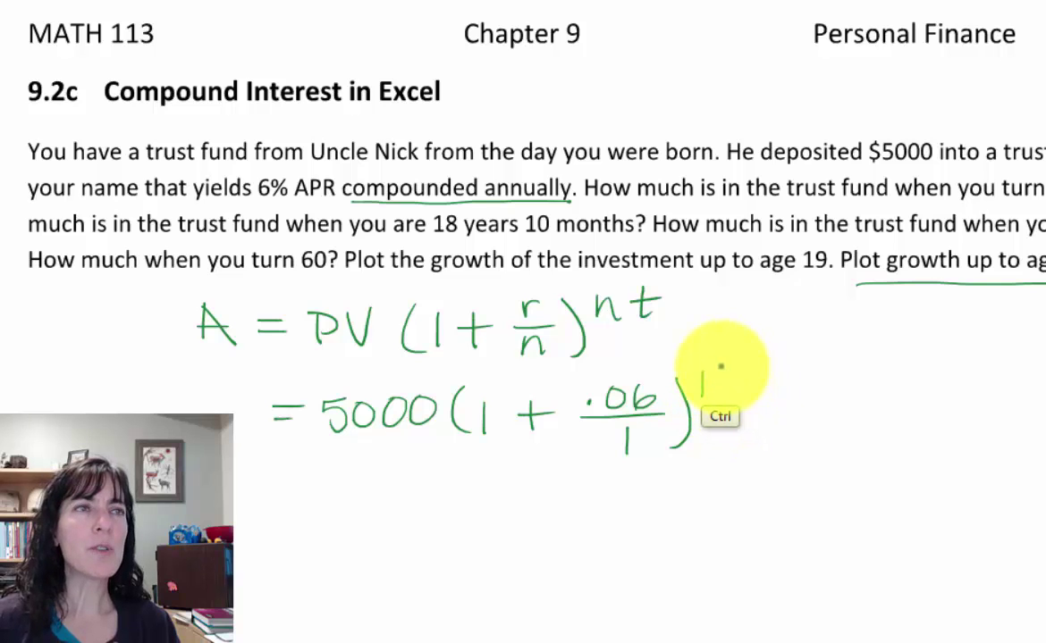
mouse_move(725, 376)
mouse_down()
mouse_move(719, 404)
mouse_move(760, 402)
mouse_up()
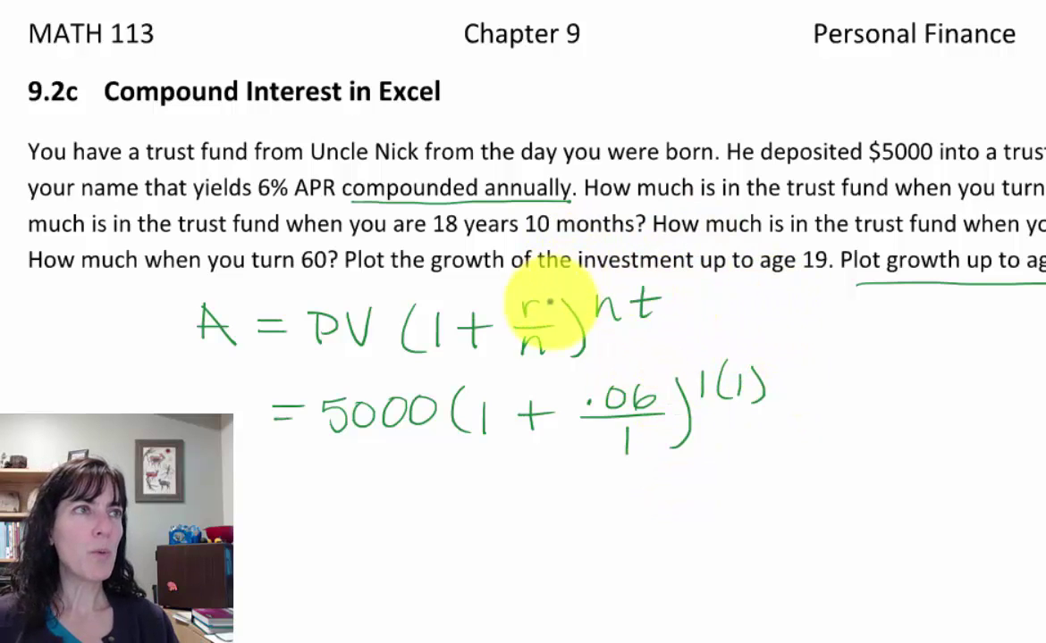
key(ctrl)
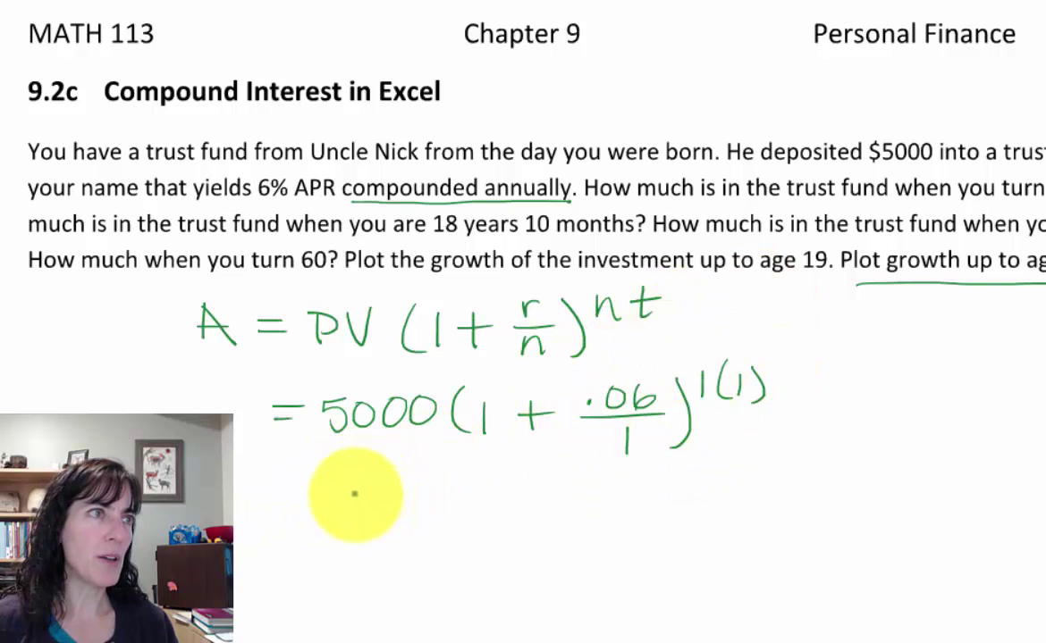
mouse_move(331, 482)
mouse_down()
mouse_move(327, 495)
mouse_move(362, 483)
mouse_move(473, 497)
mouse_move(541, 489)
mouse_move(599, 514)
mouse_up()
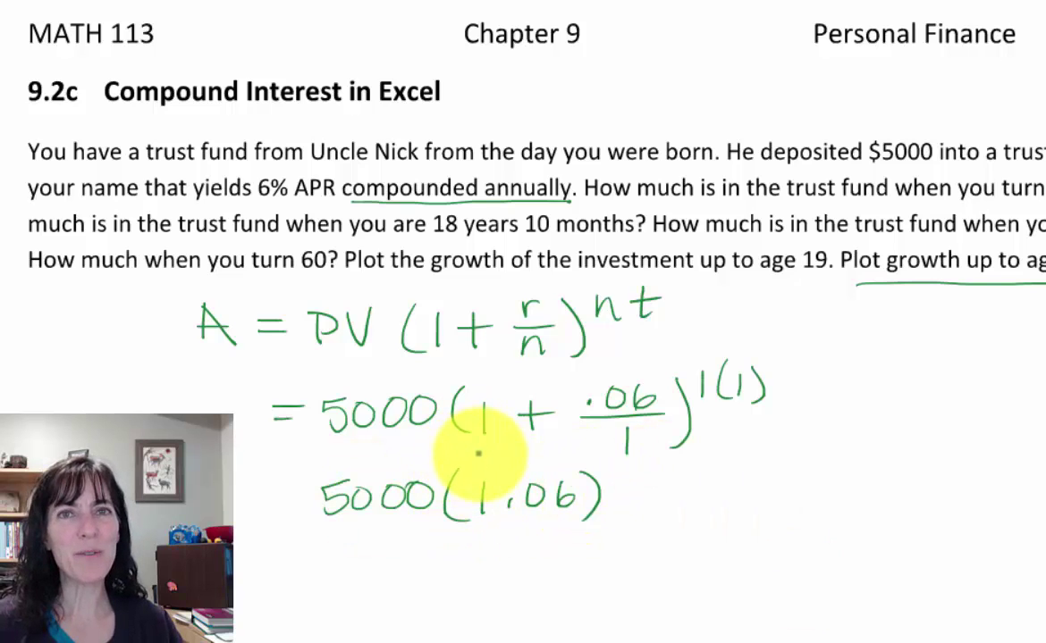
key(ctrl)
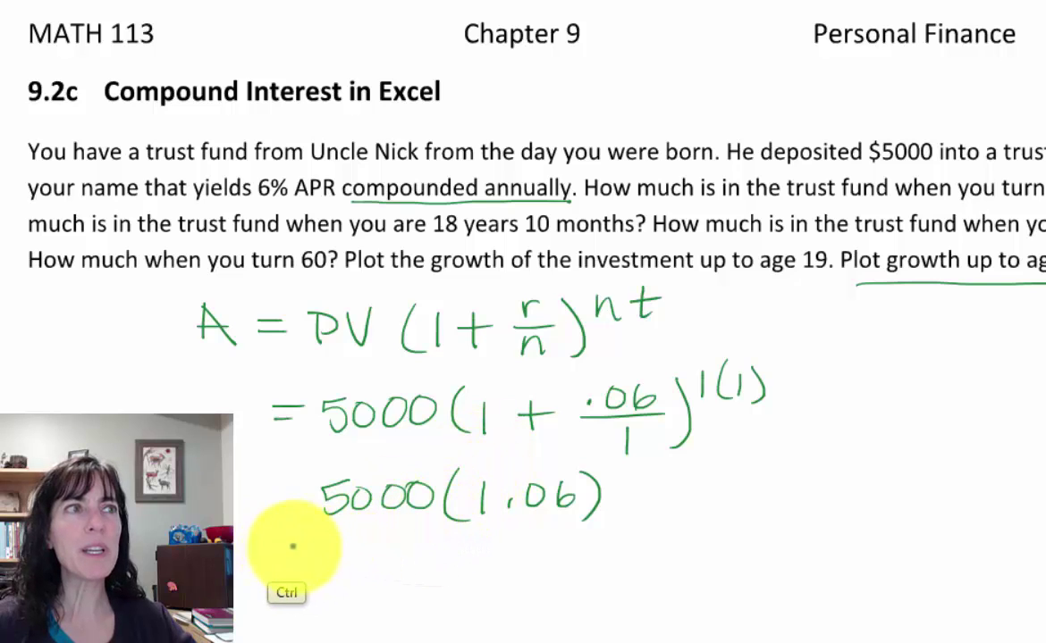
mouse_move(274, 492)
mouse_down()
mouse_move(306, 491)
mouse_move(307, 509)
mouse_up()
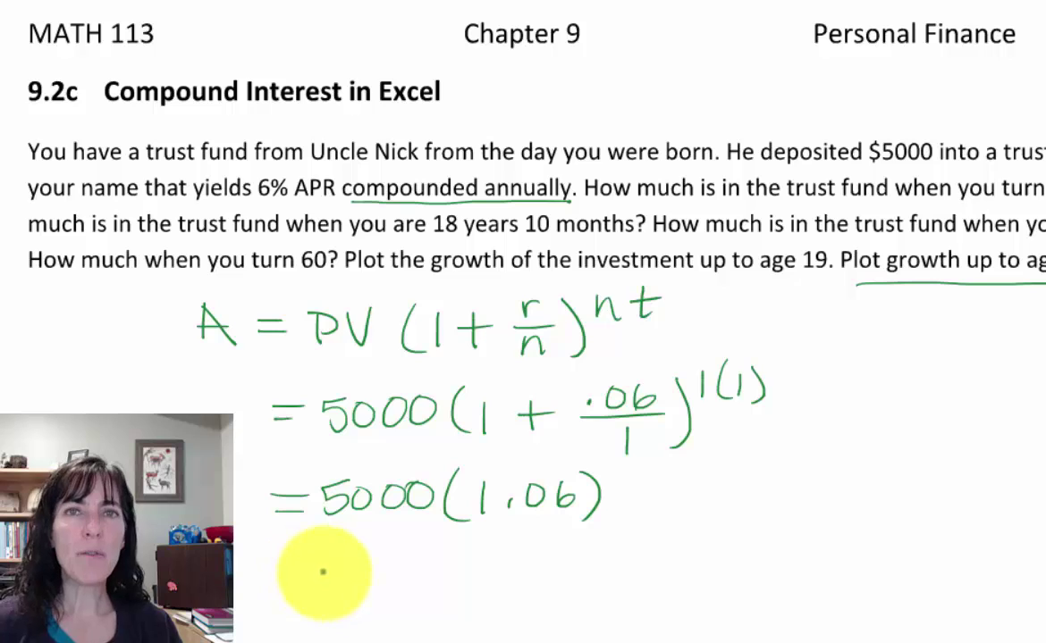
key(ctrl)
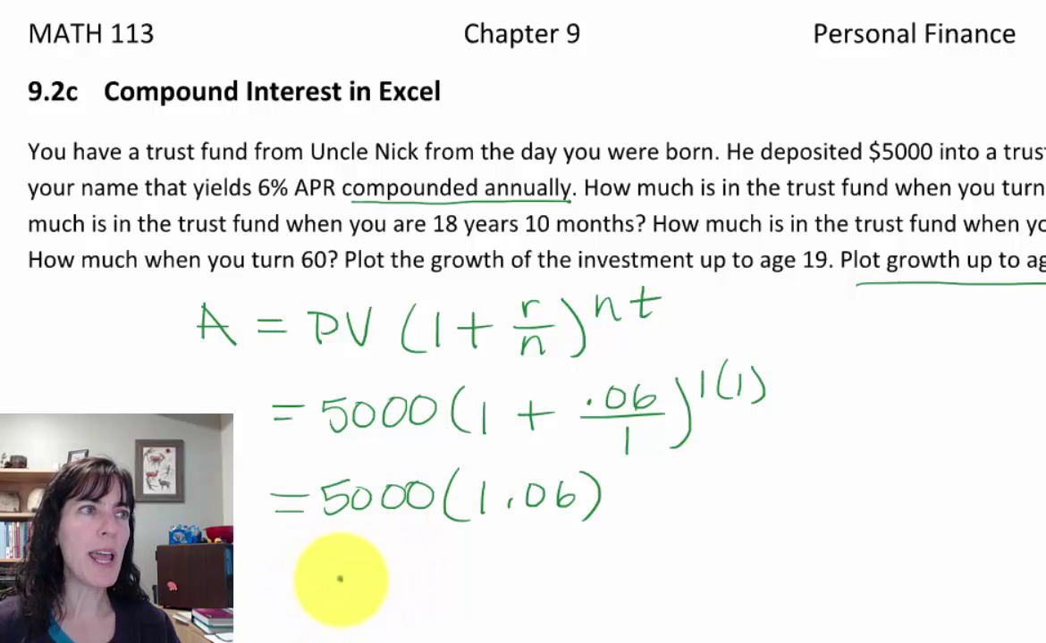
Write A(1.06) on a new line, lasso the (1 + .06/1) term, and return to Google Sheets.
mouse_move(323, 613)
mouse_down()
mouse_move(343, 595)
mouse_move(443, 600)
mouse_move(446, 591)
mouse_move(440, 617)
mouse_up()
click(461, 615)
mouse_move(490, 583)
mouse_down()
mouse_move(473, 600)
mouse_move(487, 583)
mouse_up()
mouse_move(536, 579)
mouse_down()
mouse_move(526, 608)
mouse_move(534, 615)
mouse_up()
drag(554, 580, 548, 628)
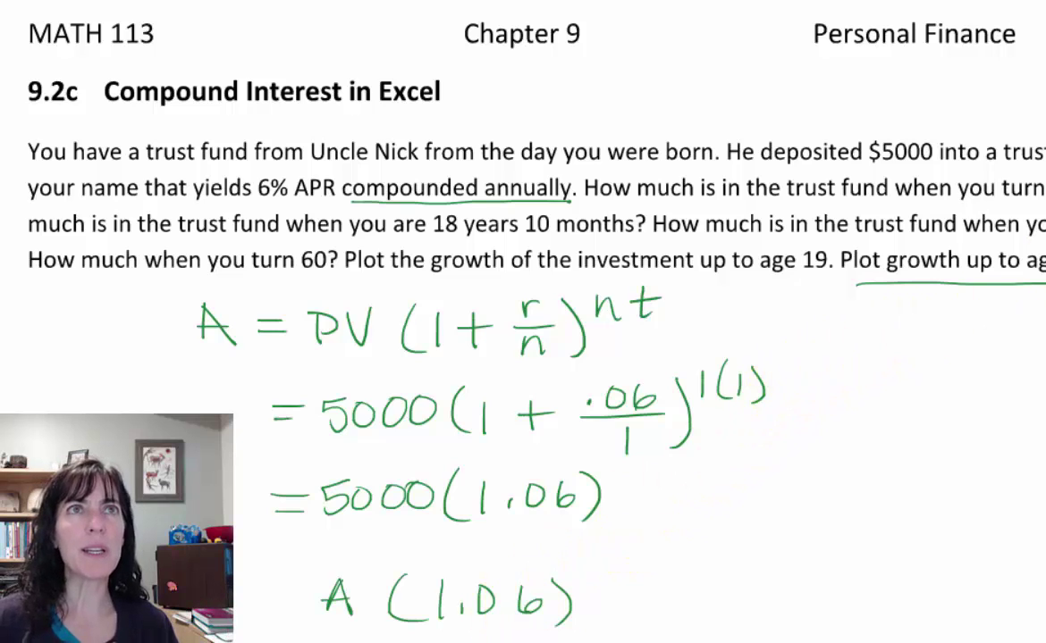
scroll(523, 322, down, 20)
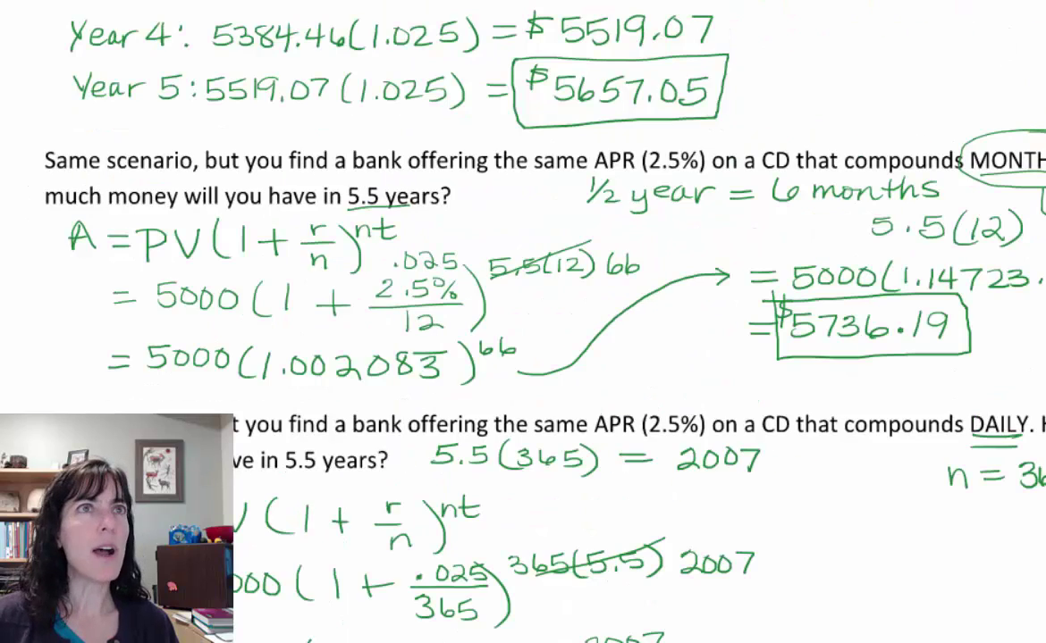
scroll(285, 396, up, 5)
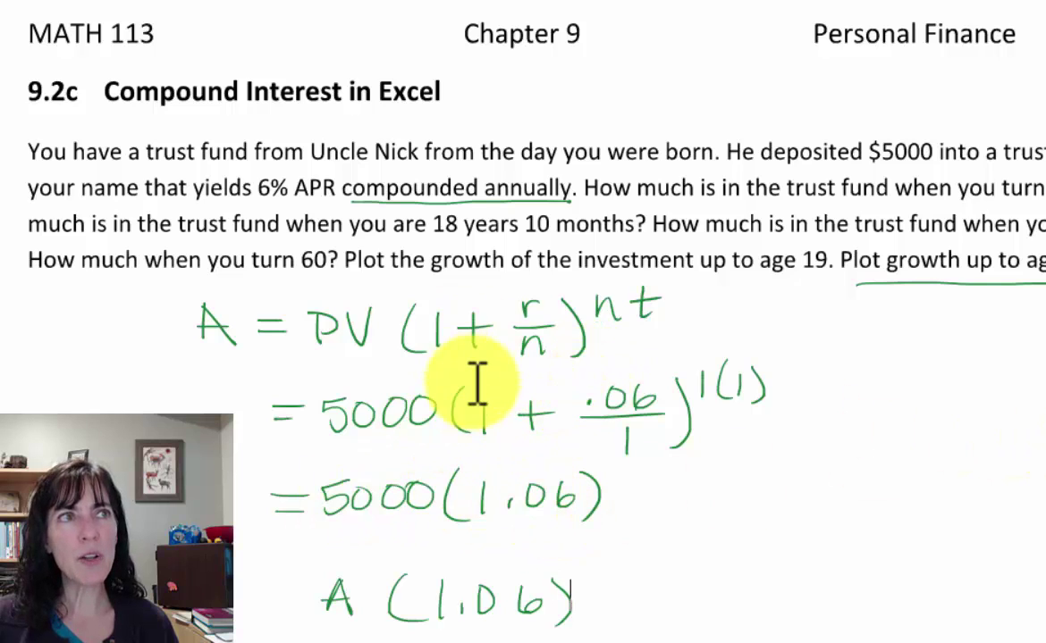
mouse_move(443, 371)
mouse_down()
mouse_move(840, 393)
mouse_move(807, 509)
mouse_move(798, 474)
mouse_up()
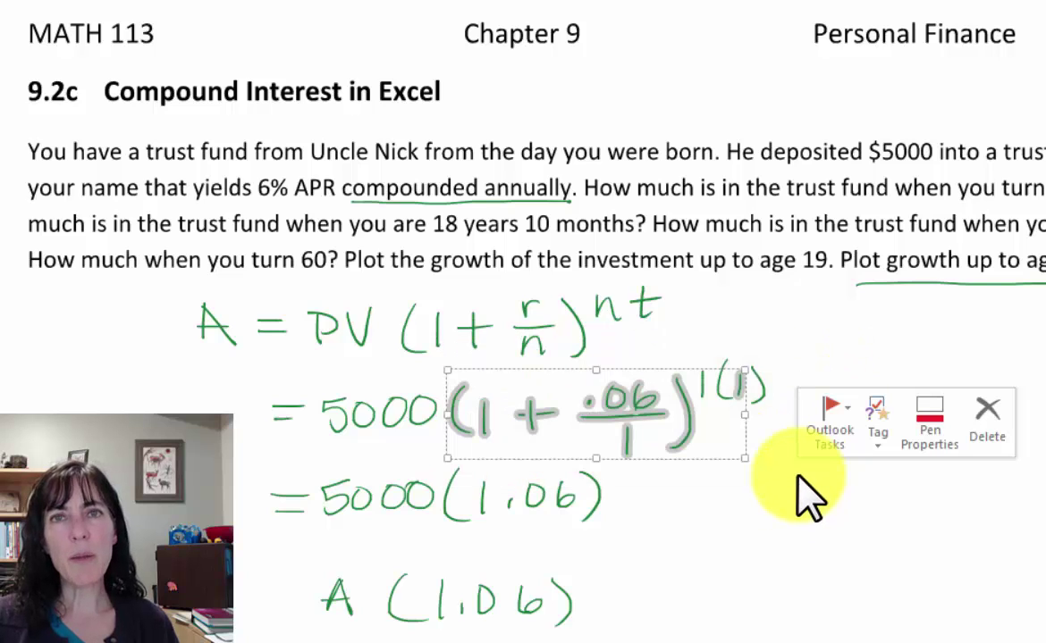
key(alt+Tab)
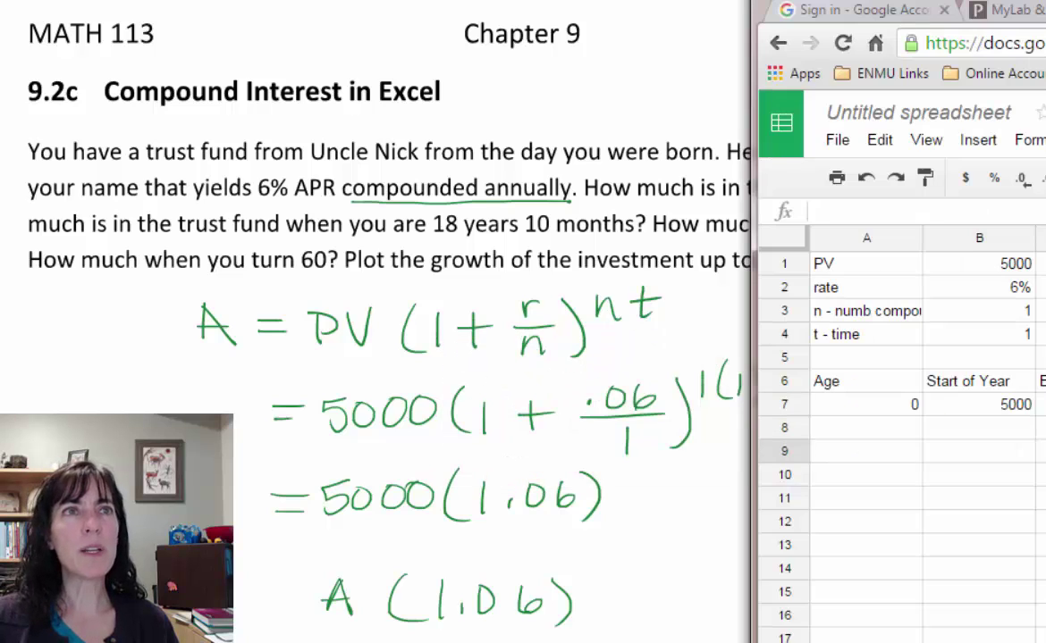
Insert three blank rows above row 5, moving the Age table down.
click(782, 356)
right_click(779, 356)
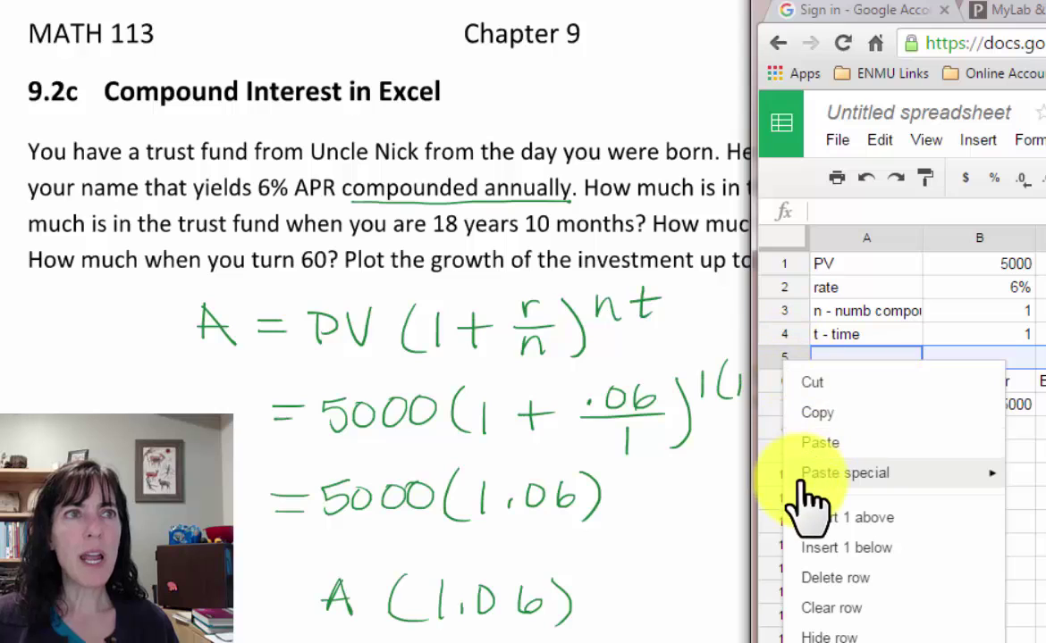
click(835, 518)
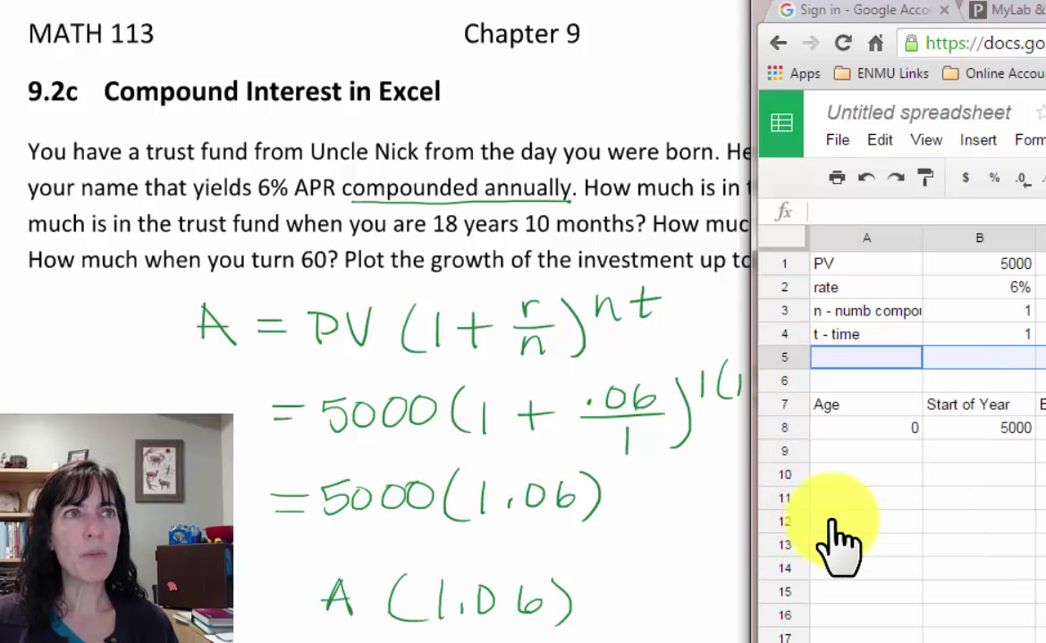
right_click(789, 357)
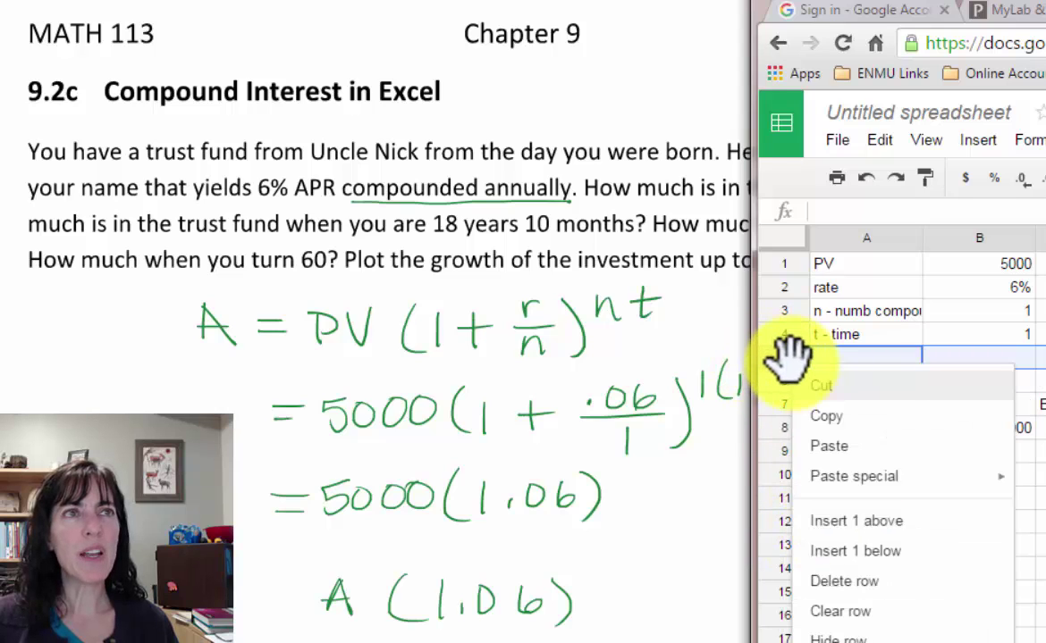
click(836, 522)
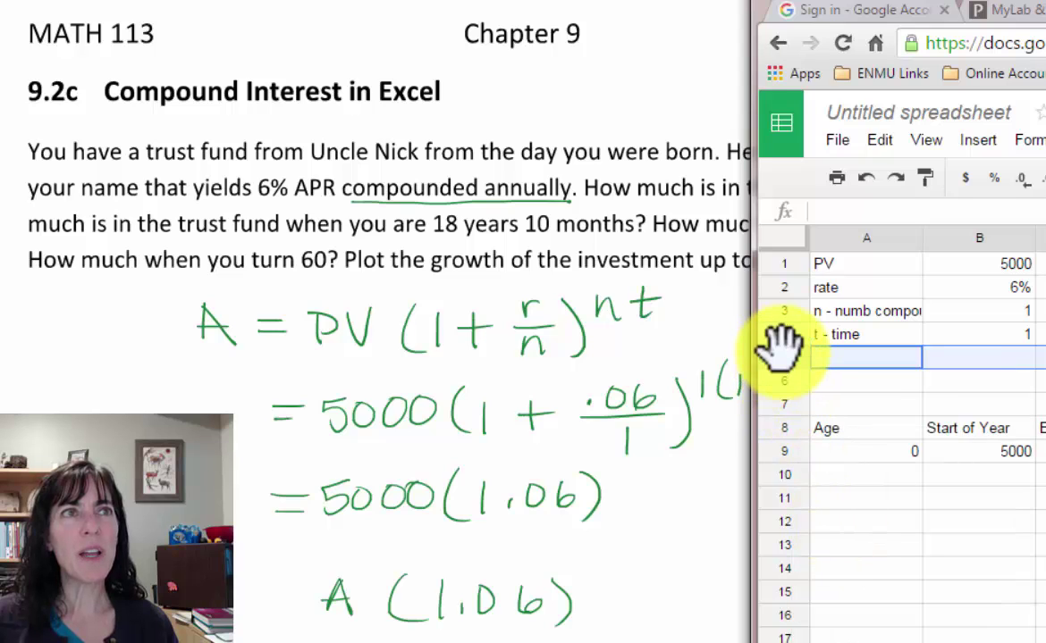
right_click(780, 355)
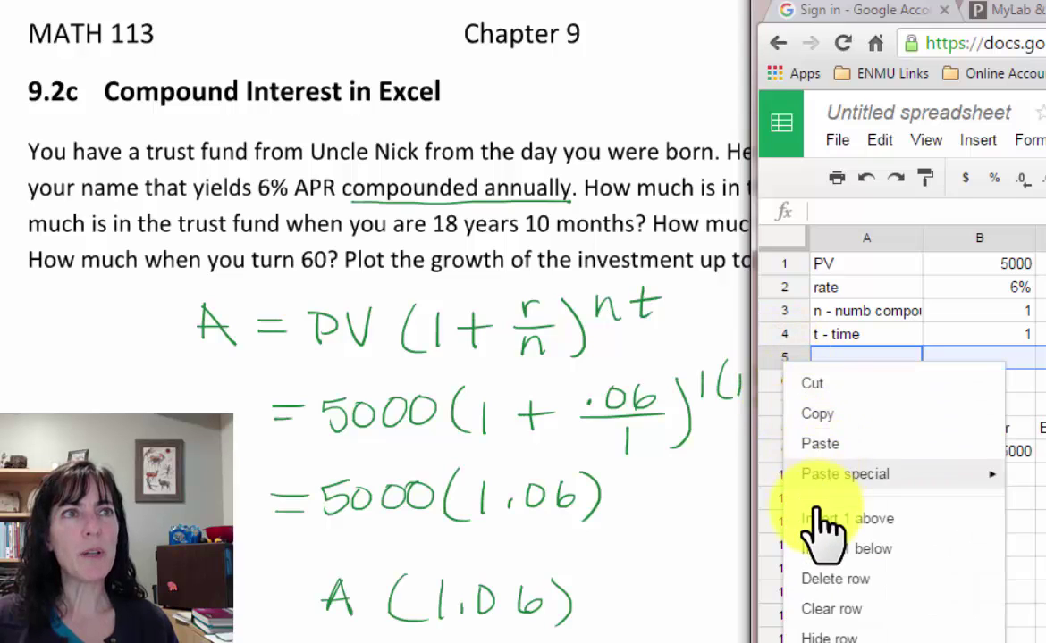
click(784, 519)
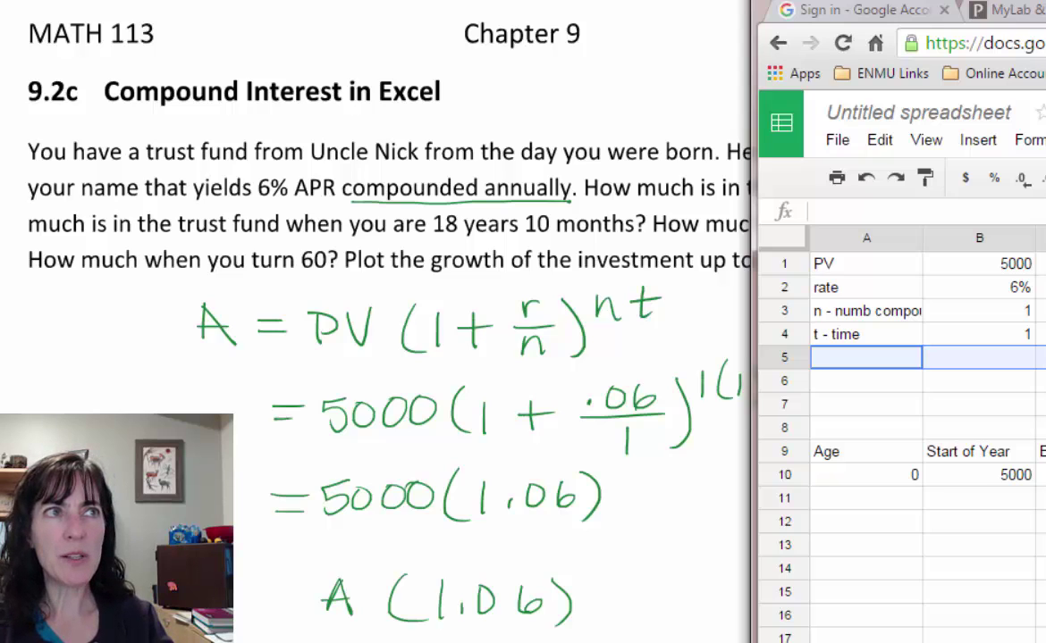
Label A5 'r/n' and set B5 to =B2/B3, showing 0.06.
text(r)
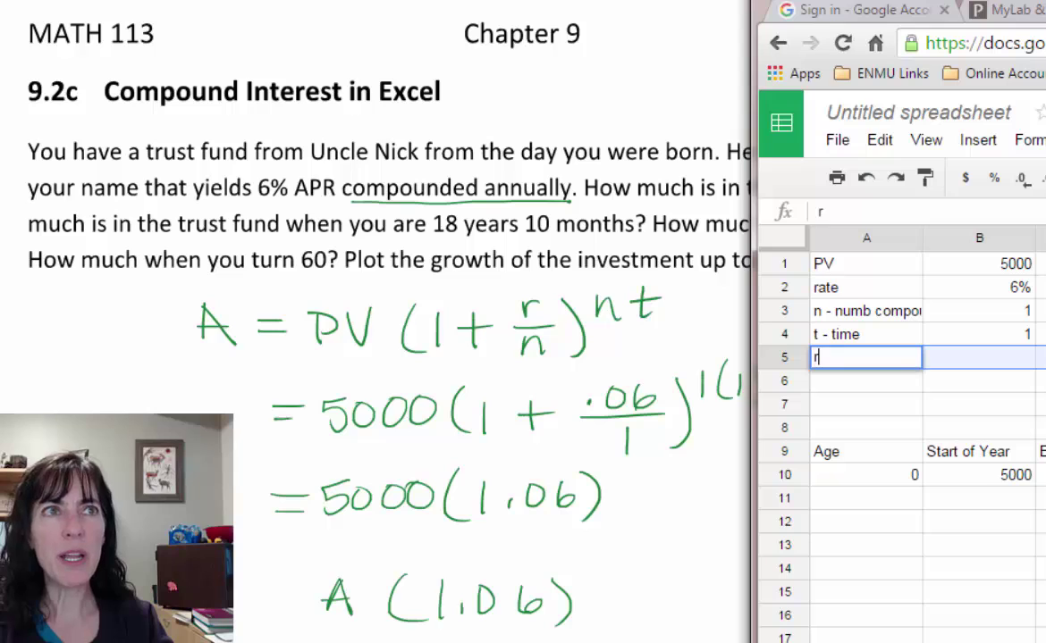
text(/n)
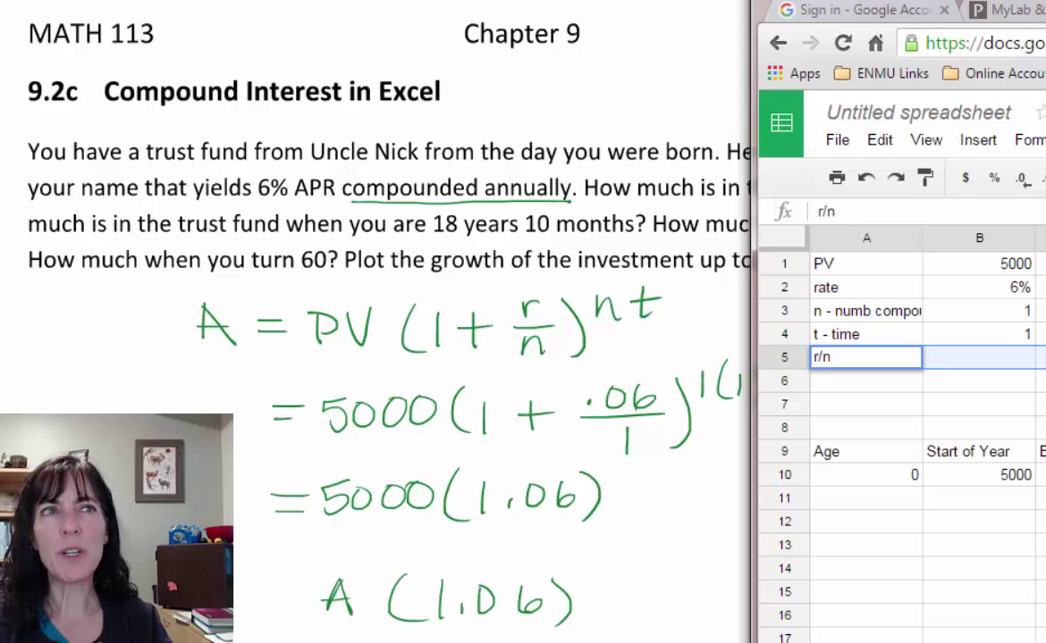
key(Tab)
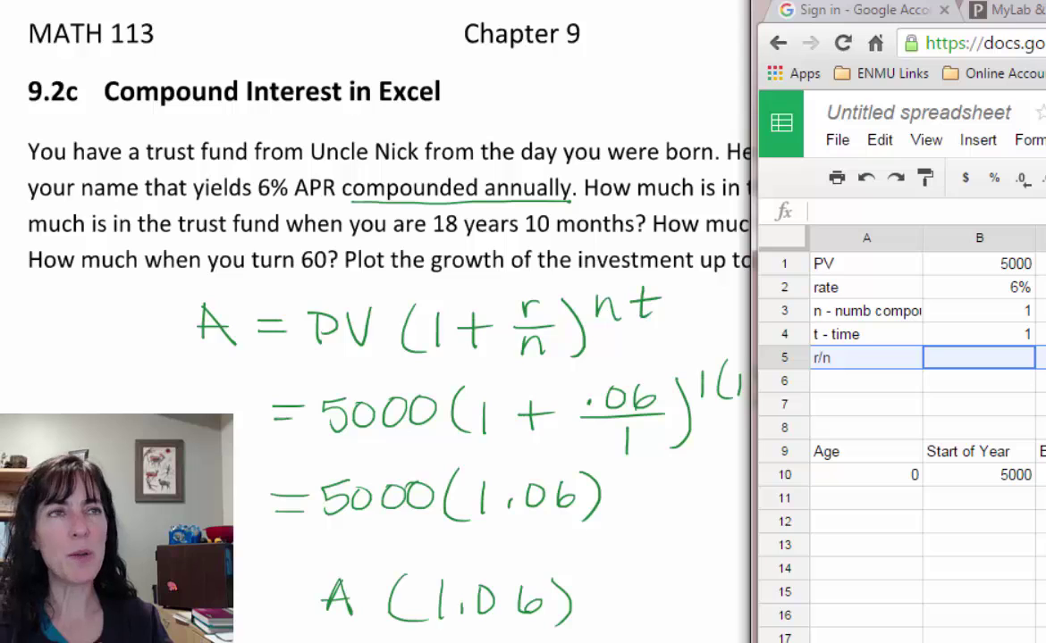
text(=)
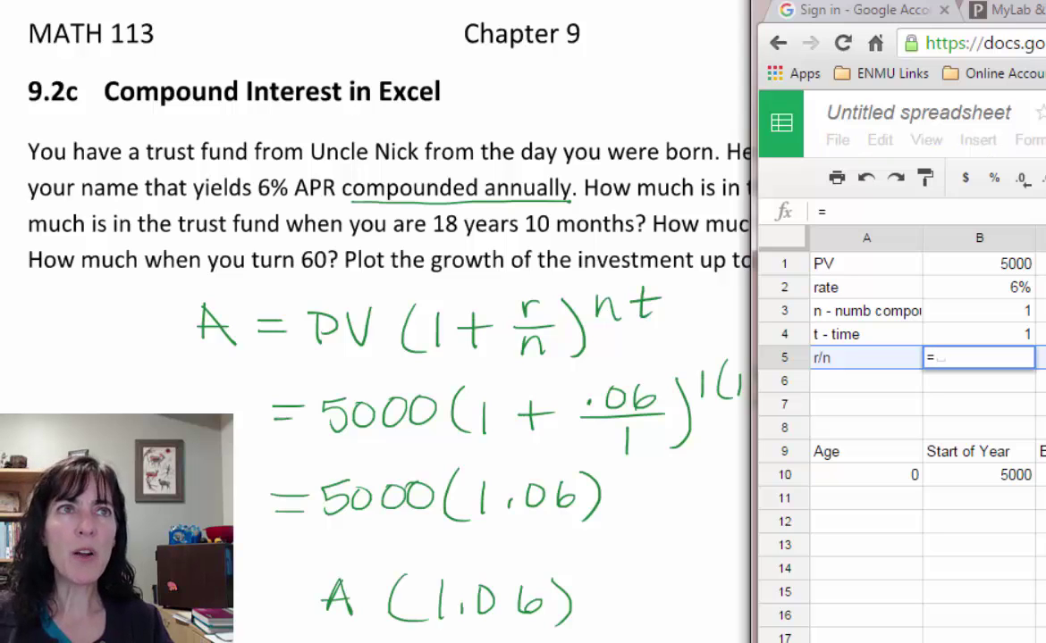
click(990, 286)
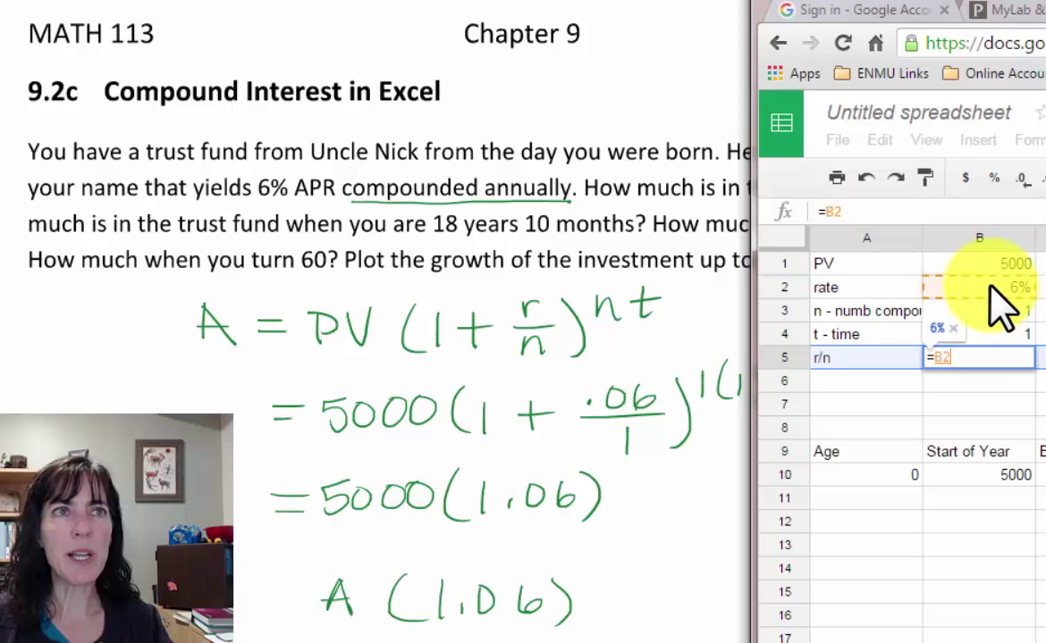
text(/)
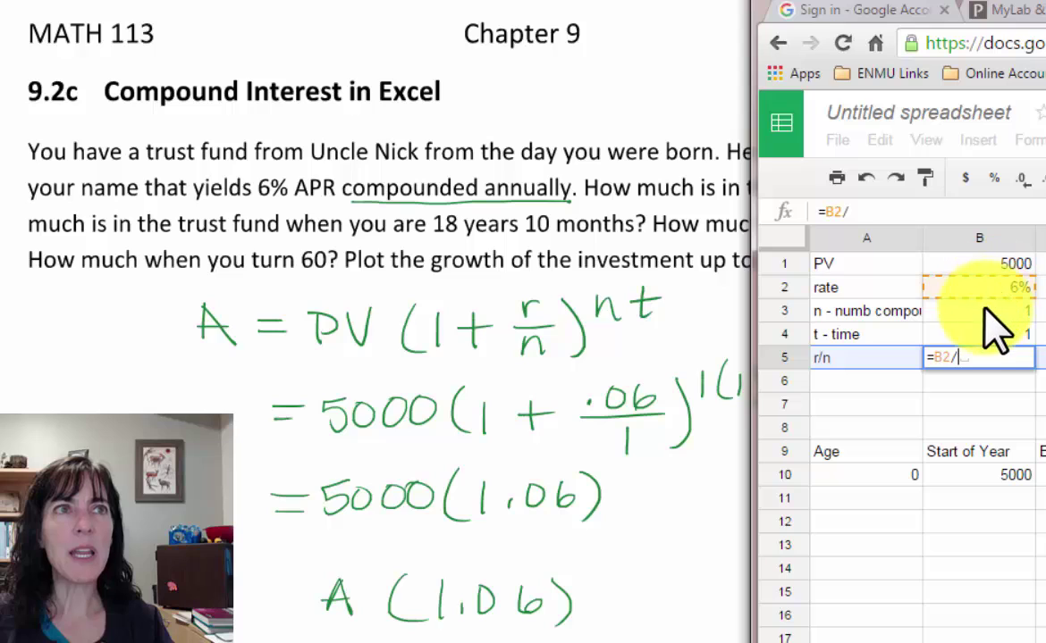
click(980, 310)
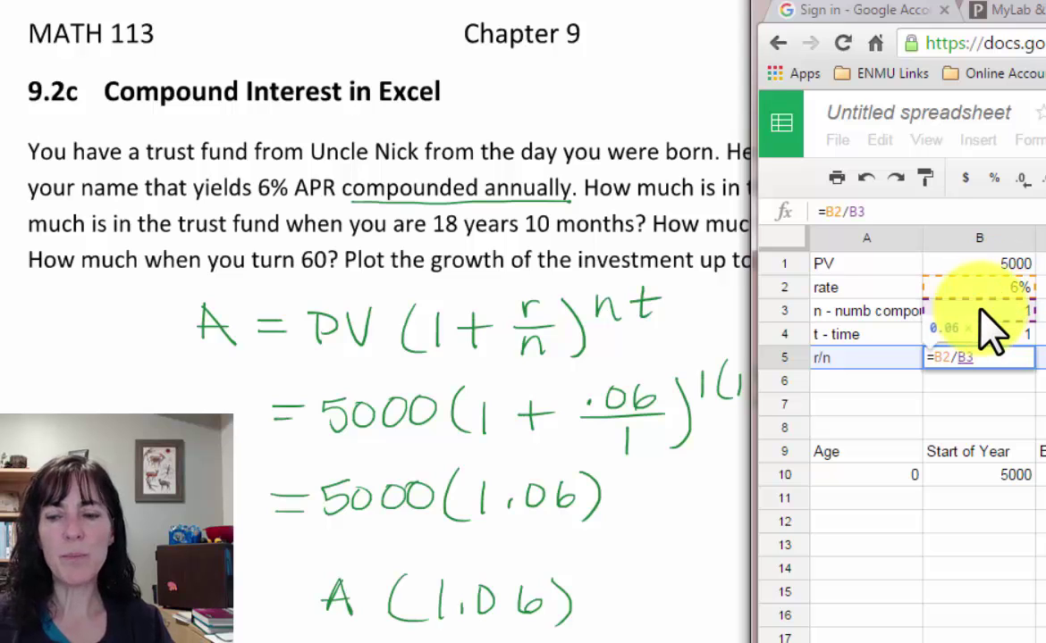
key(Tab)
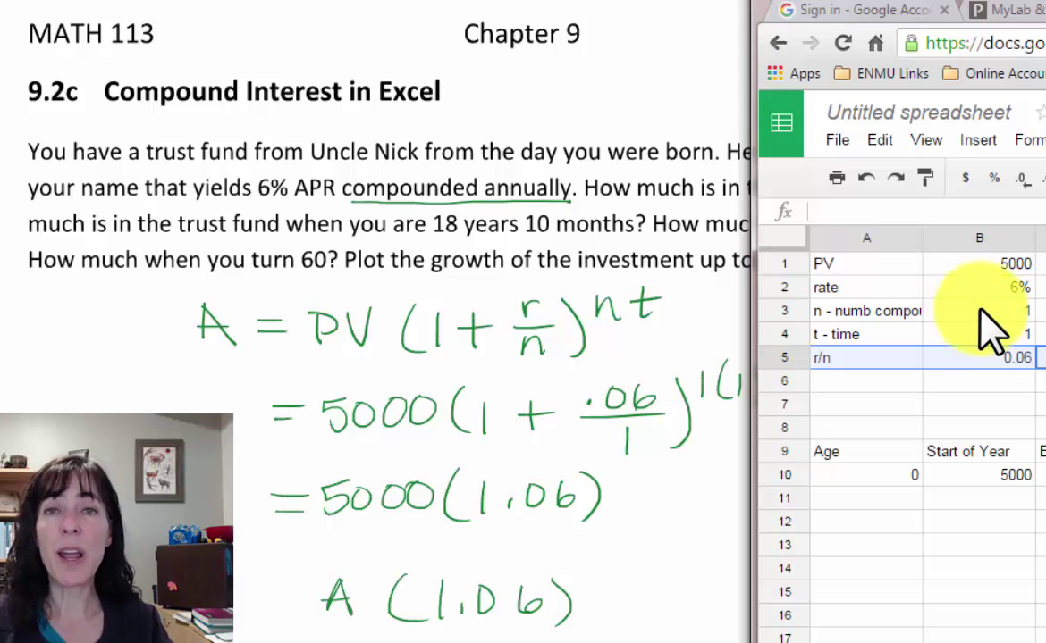
click(820, 382)
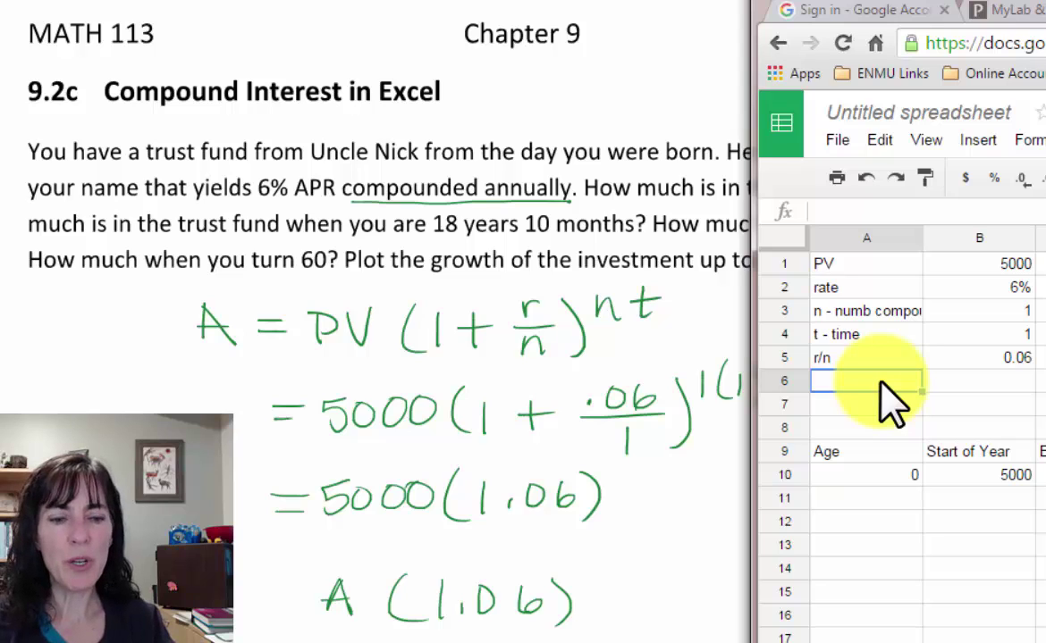
Label A6 '1 + r/n' and set B6 to =1+B5, showing 1.06.
text(1 + r)
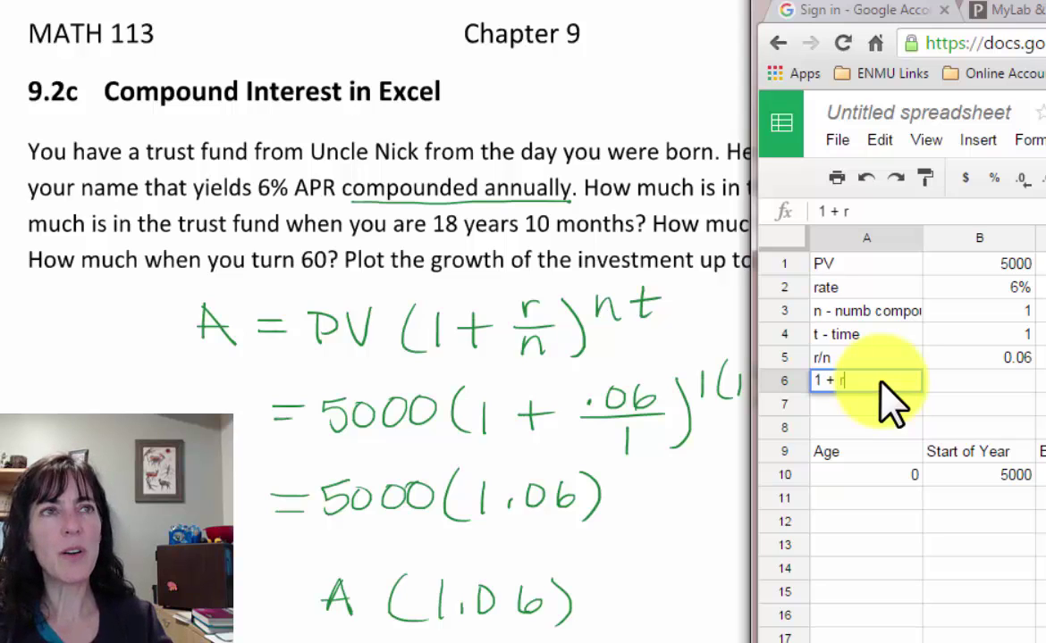
text(/n)
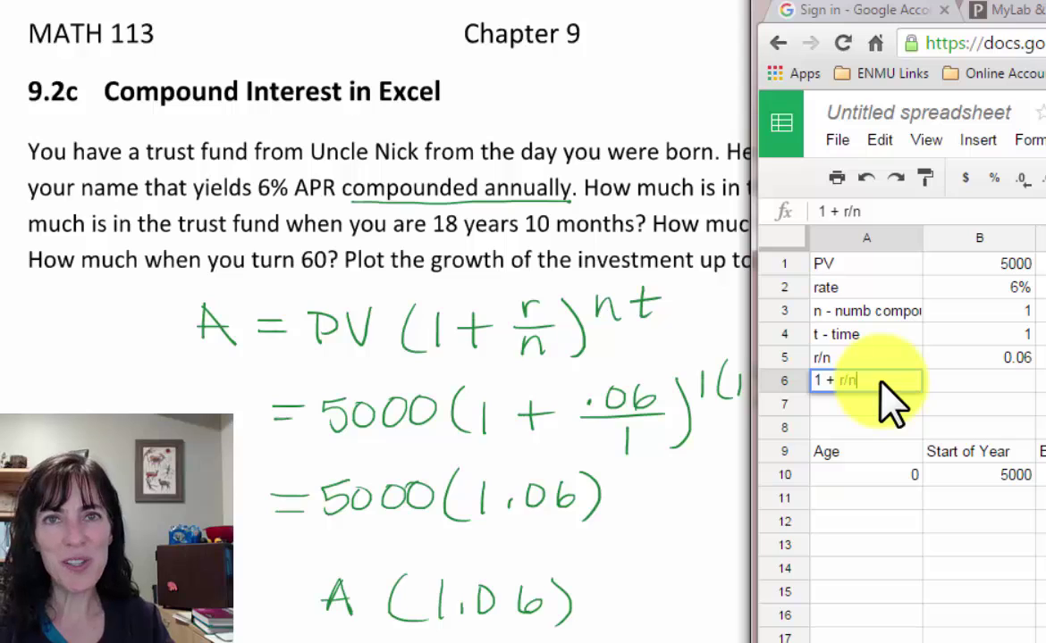
key(Tab)
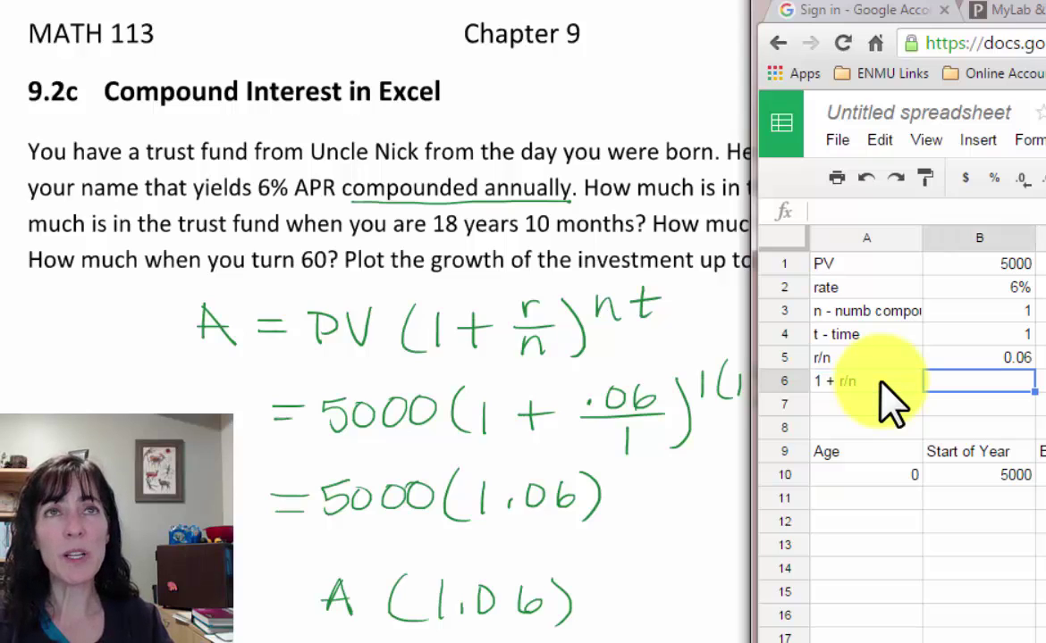
text(=)
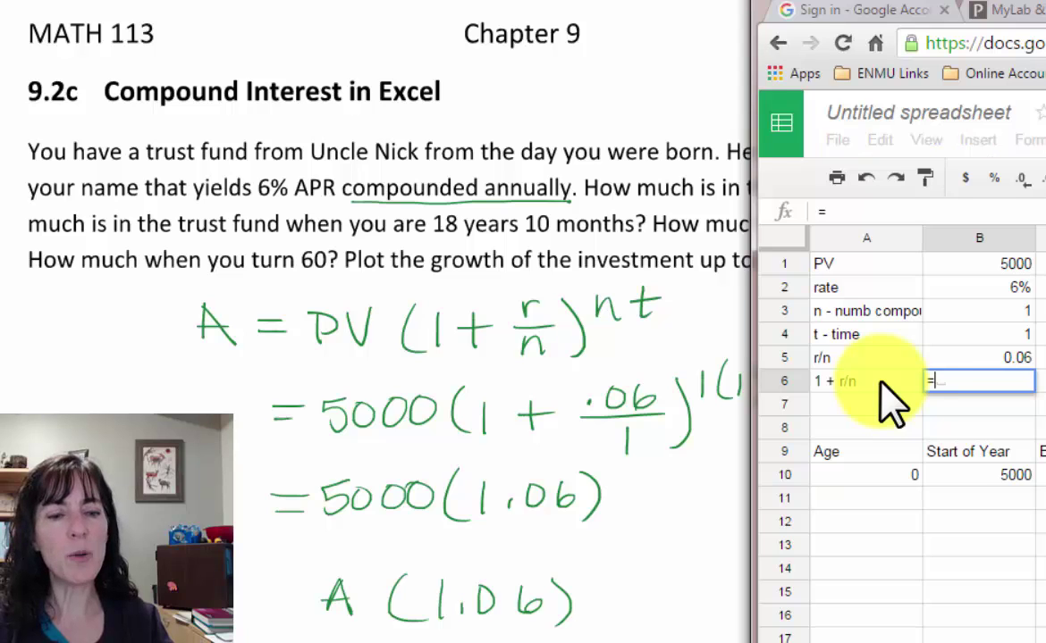
text(1+)
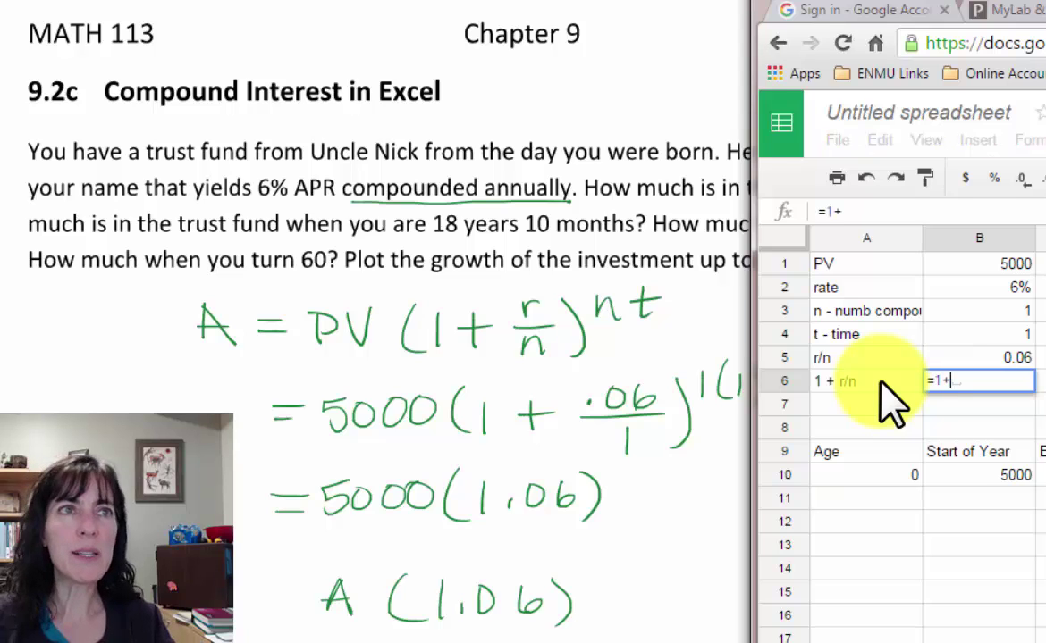
click(972, 356)
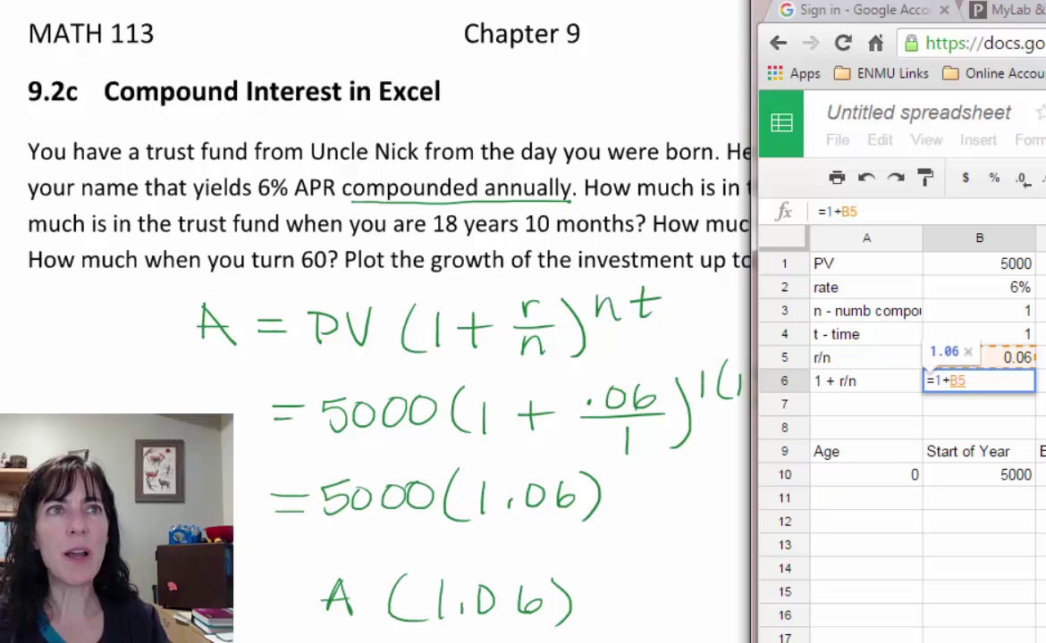
key(Return)
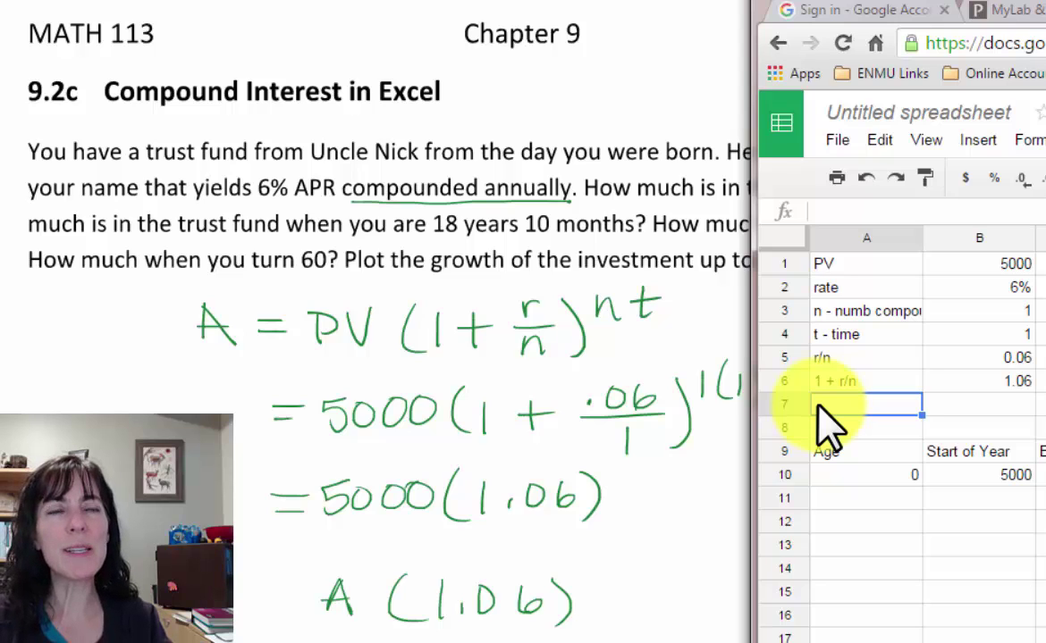
Label A7 '(1+r/n)^nt', then insert an empty row above it.
text(()
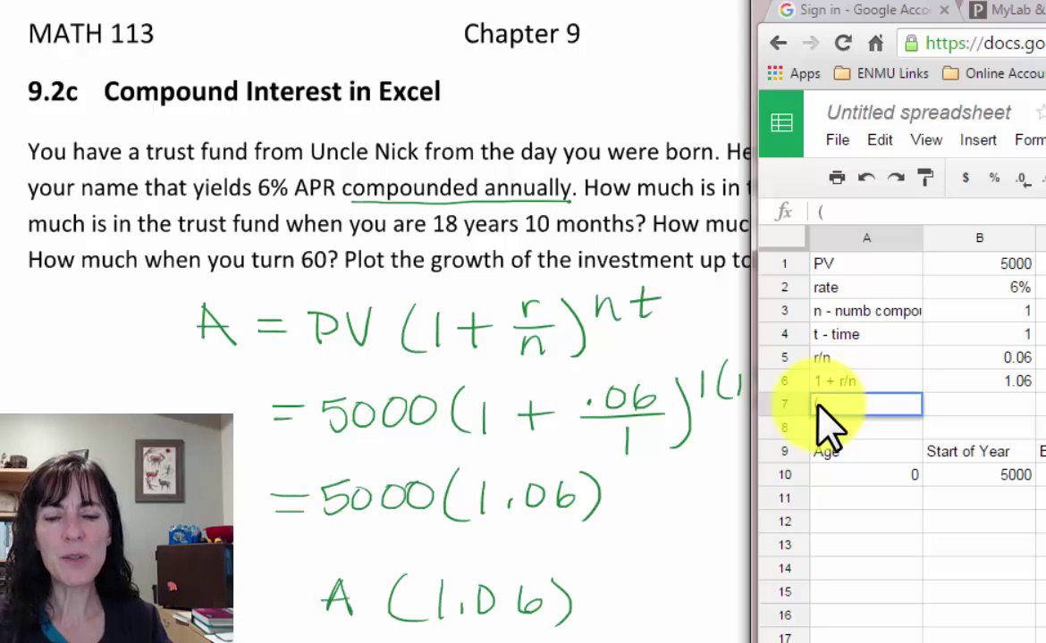
text(1)
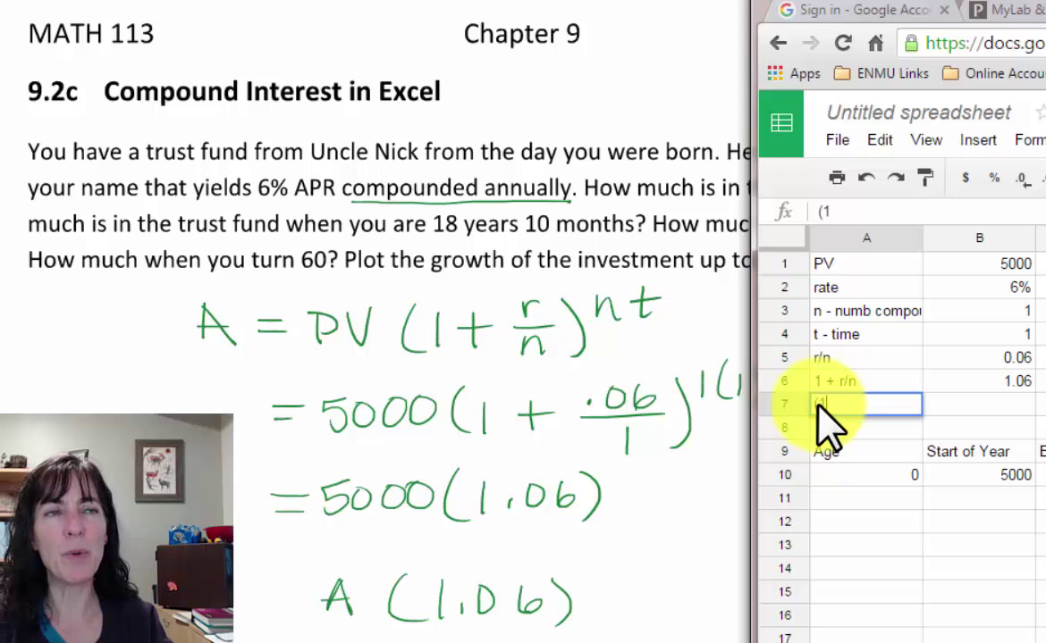
text(+r/r)
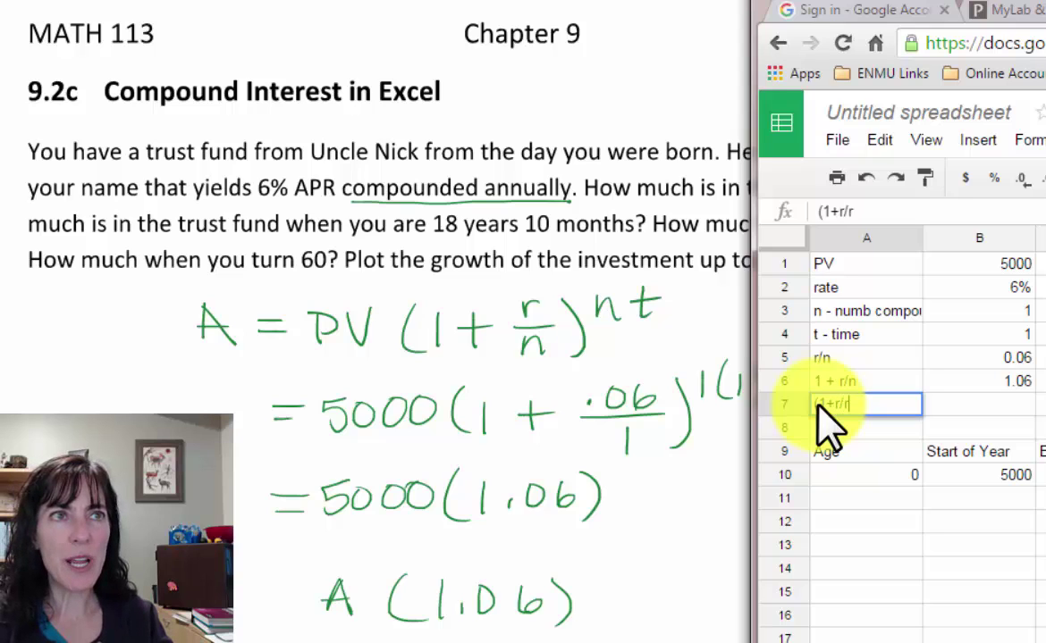
key(BackSpace)
text(n)
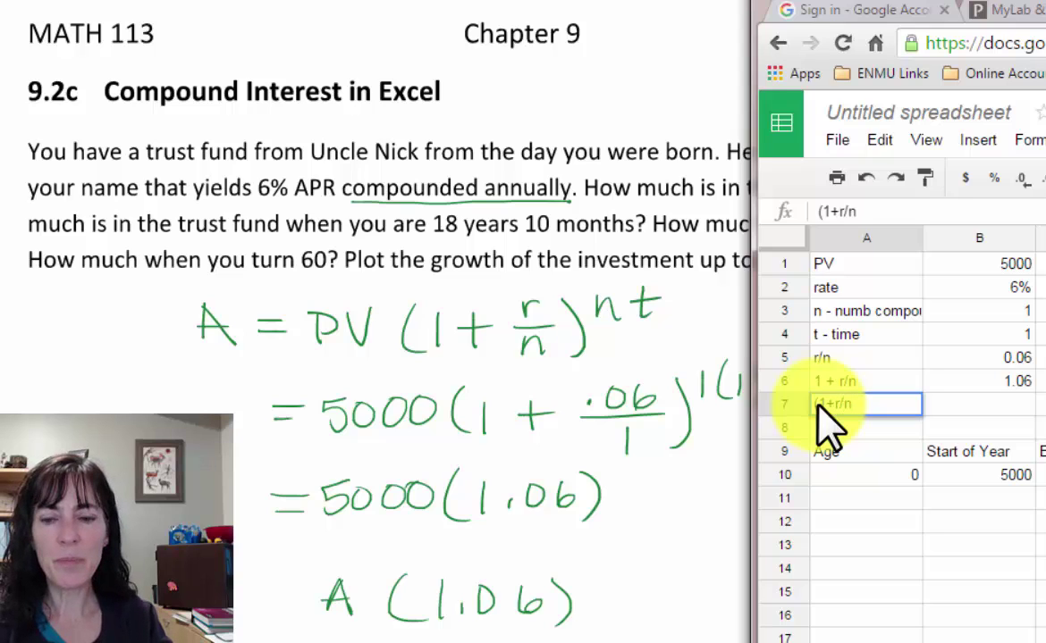
text())
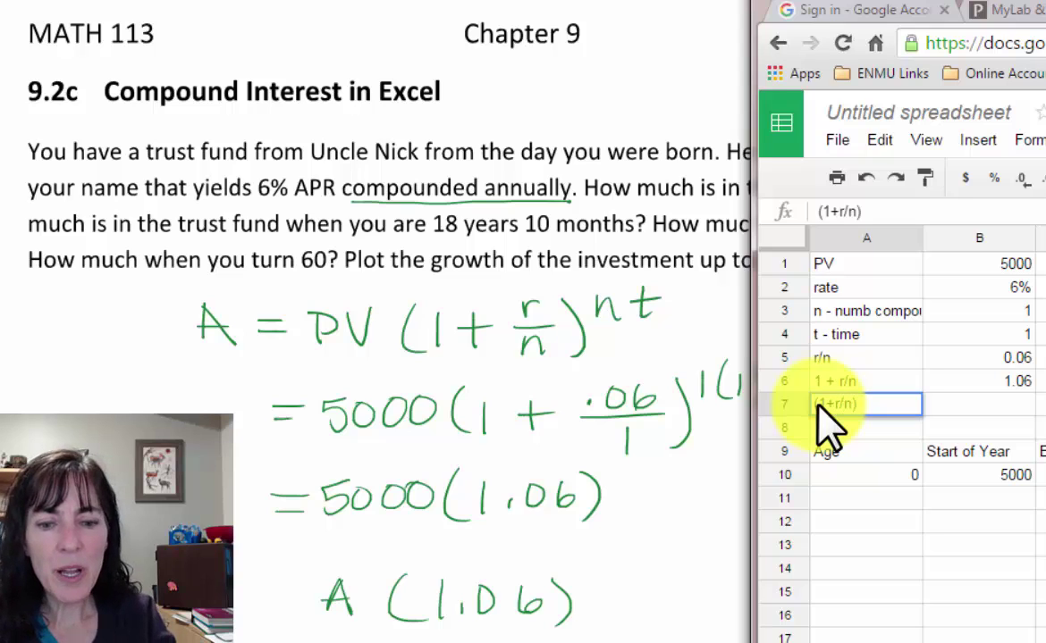
text(^)
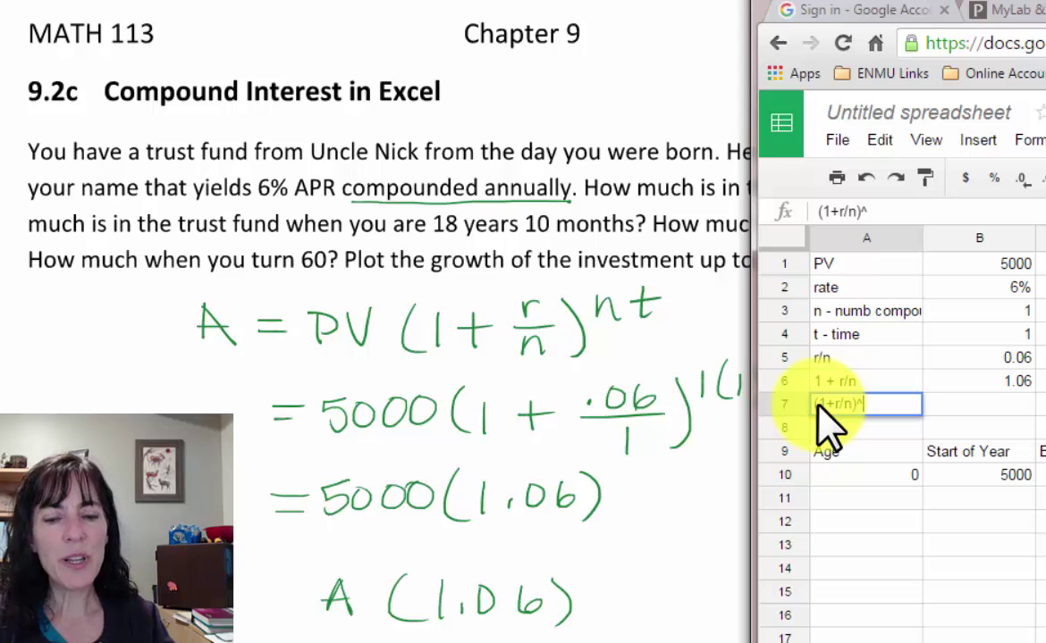
text(nt)
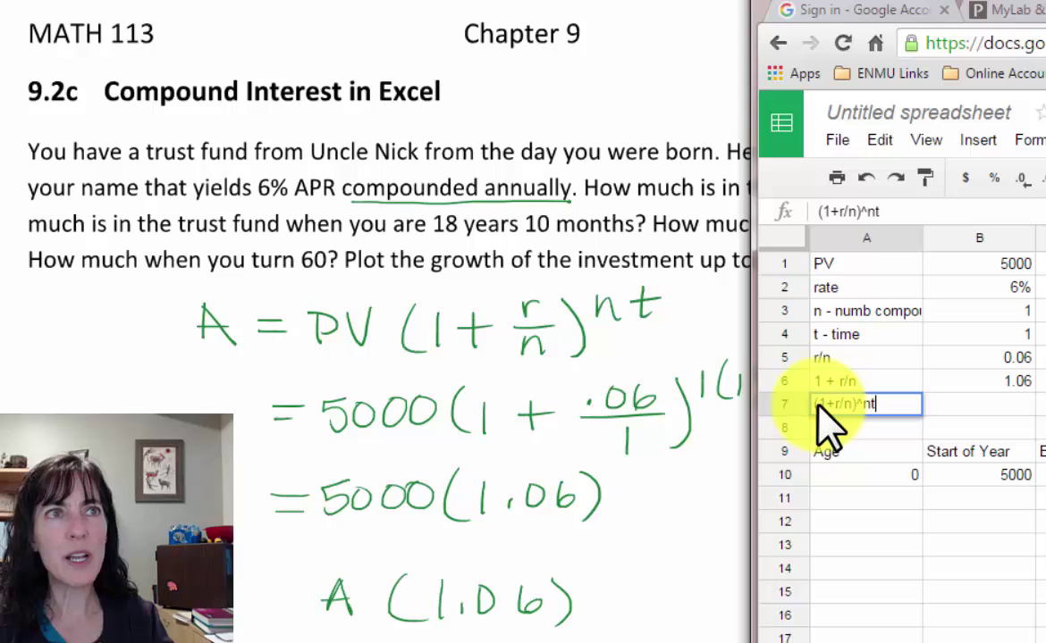
key(Tab)
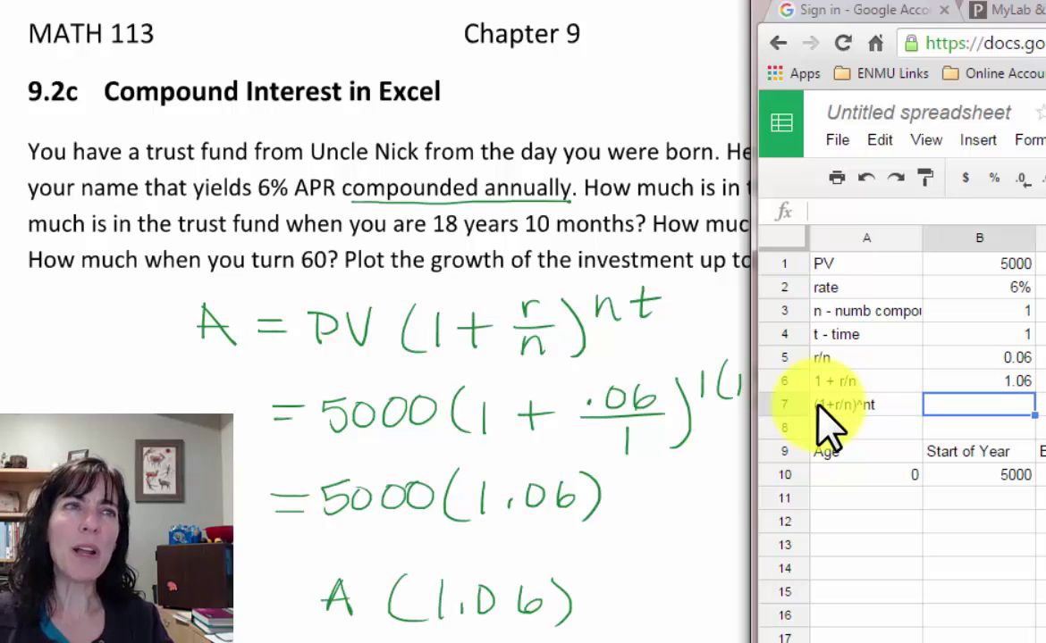
click(788, 403)
right_click(790, 406)
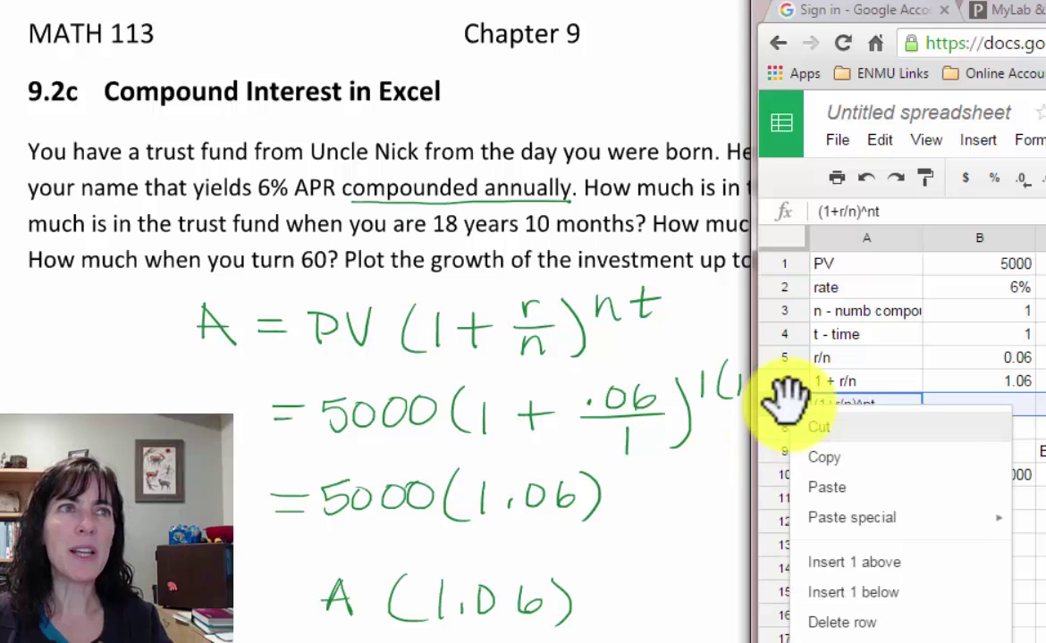
click(840, 563)
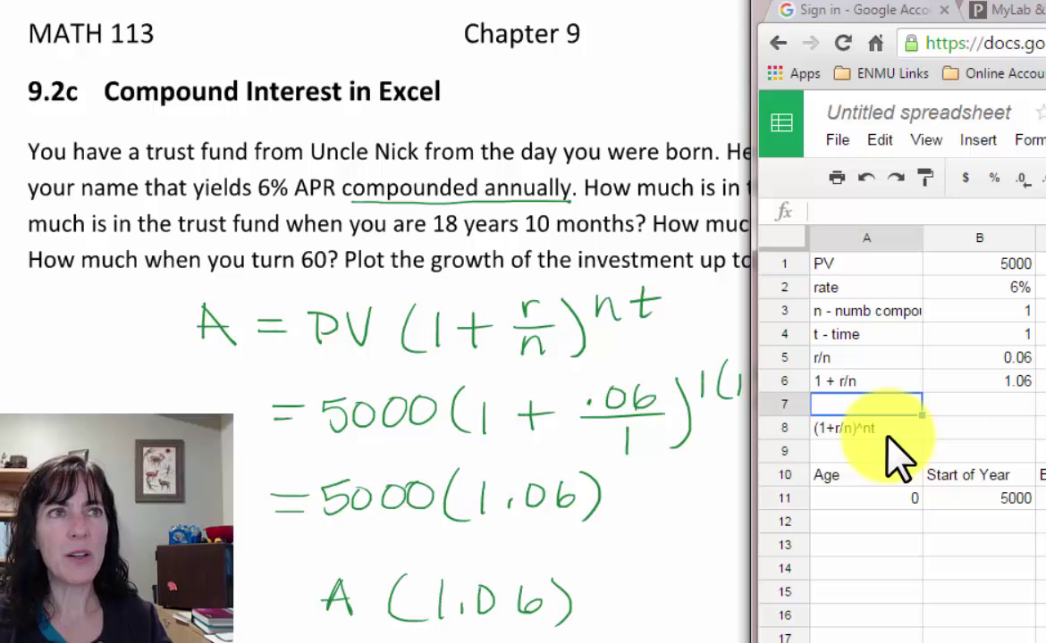
Label the new row 'nt' and set B7 to =B3*B4, showing 1.
text(nt)
key(Tab)
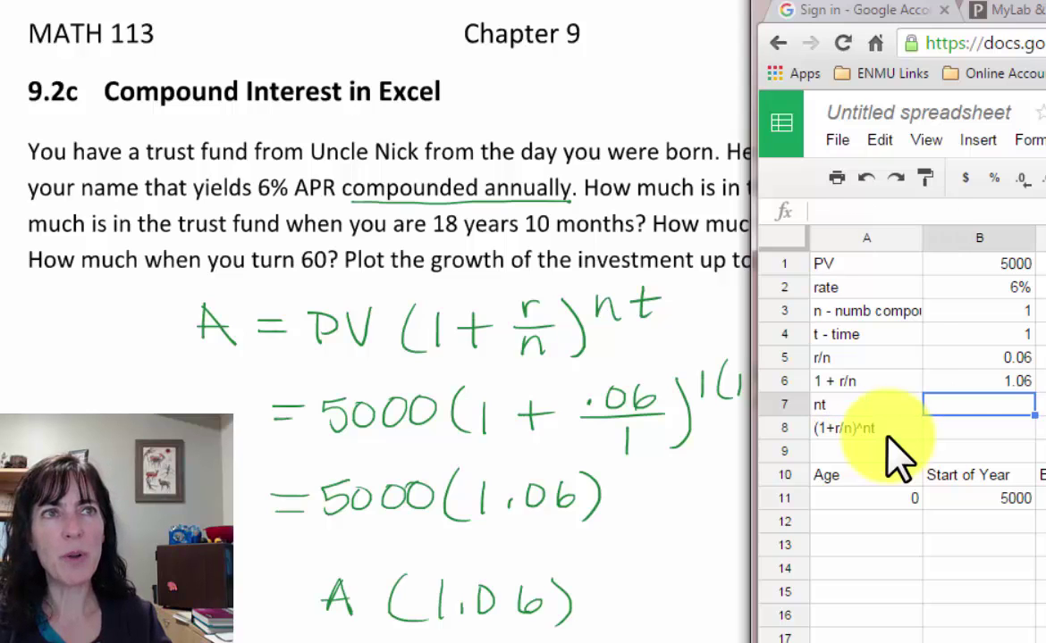
text(=)
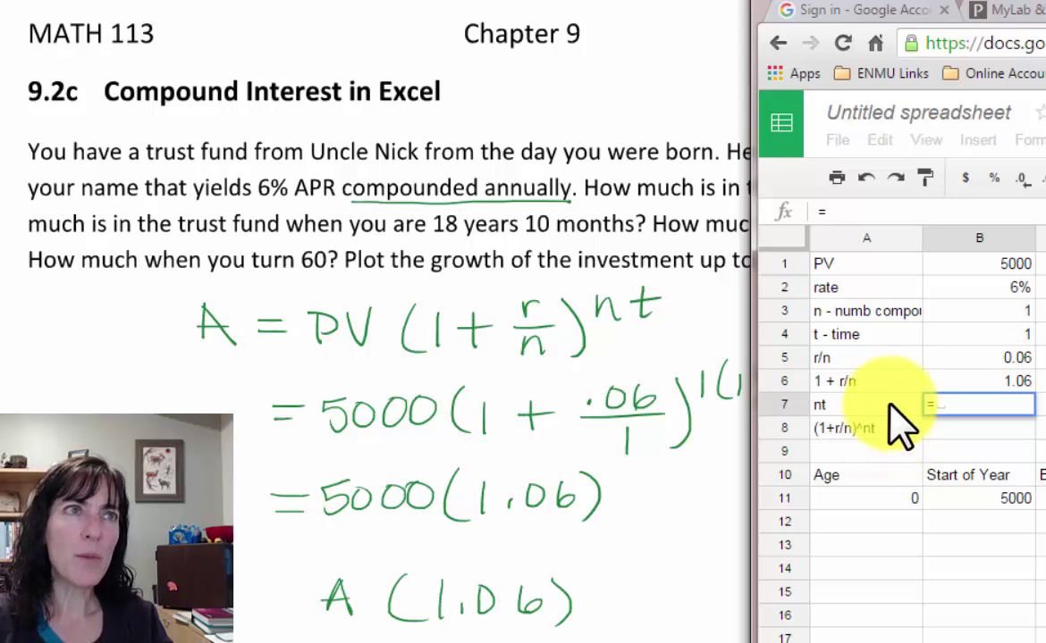
click(991, 311)
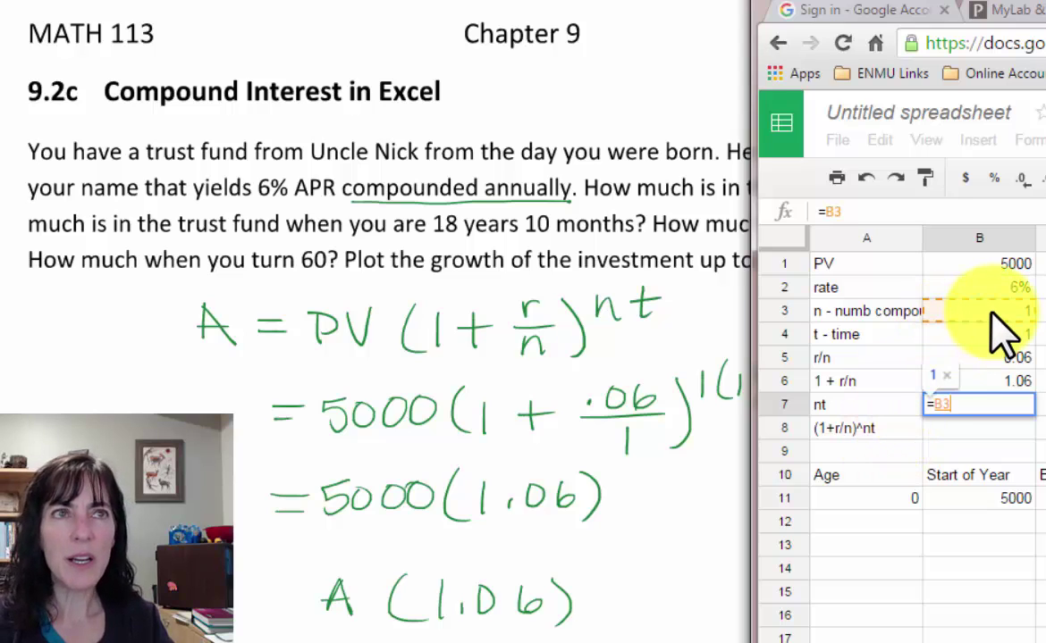
text(*)
click(990, 334)
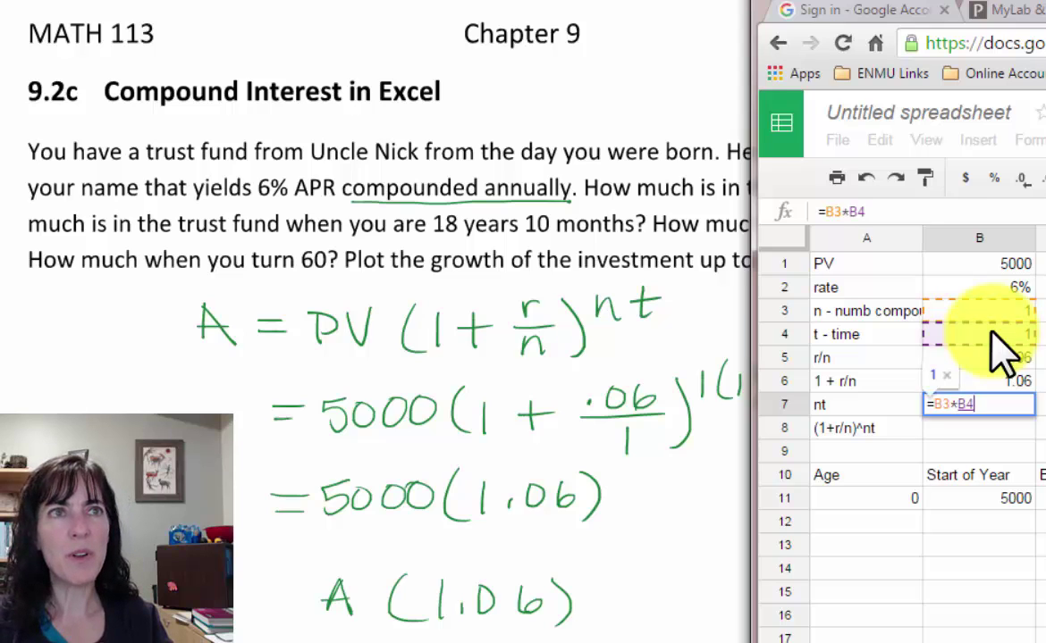
key(Return)
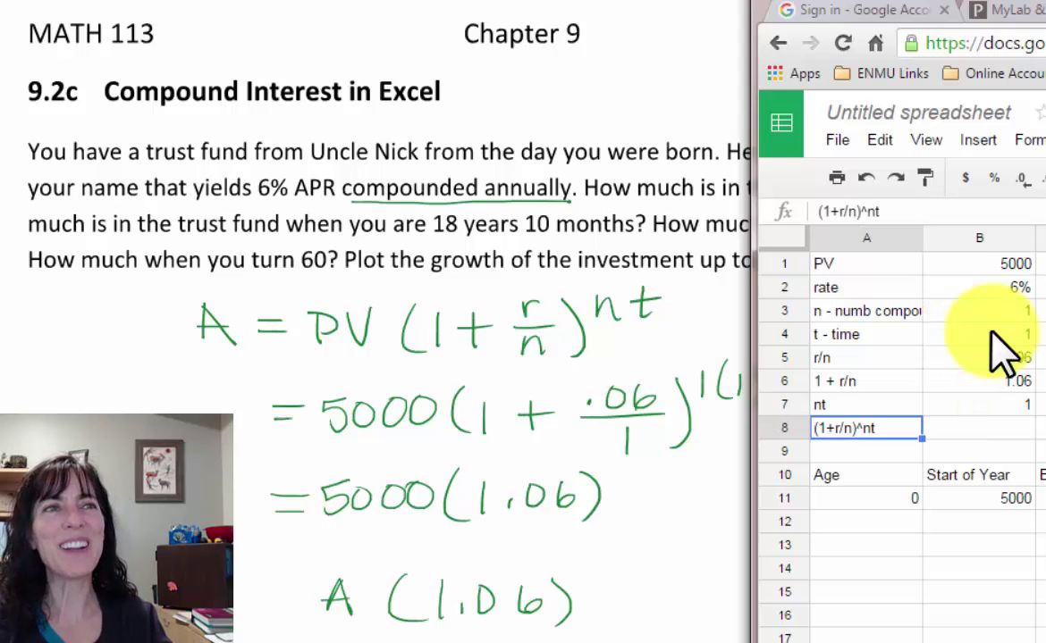
Set B8 to =B6^B7 so the (1+r/n)^nt growth factor reads 1.06.
key(Tab)
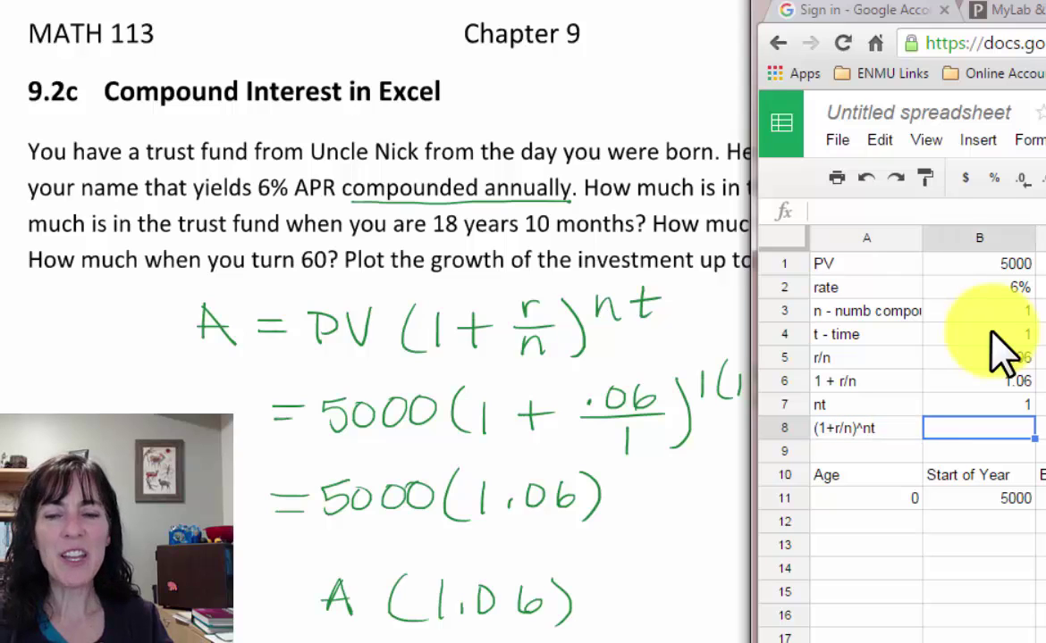
text(=)
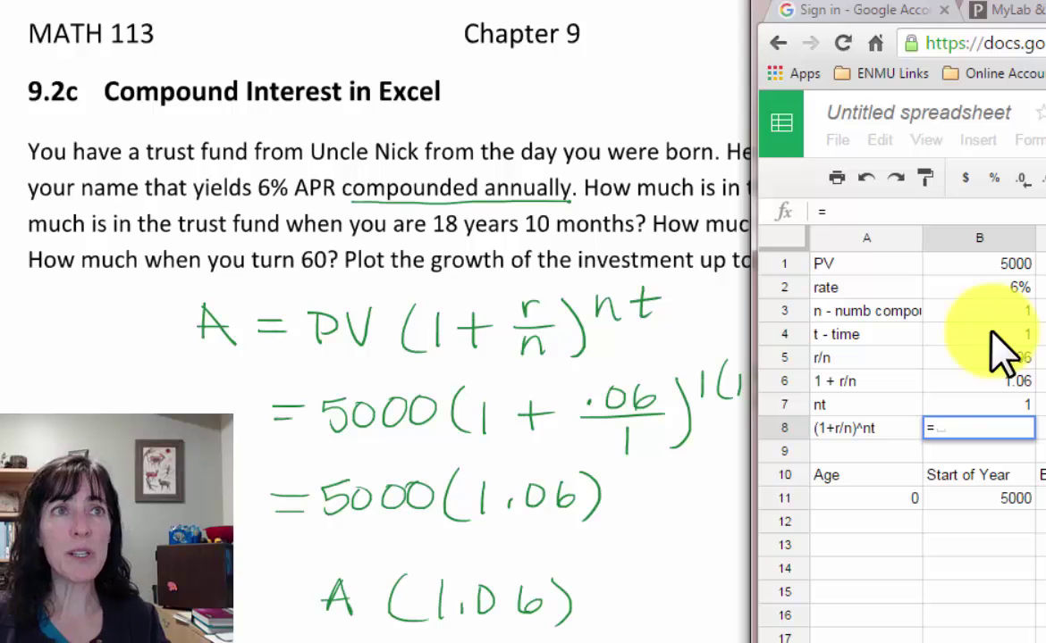
click(977, 381)
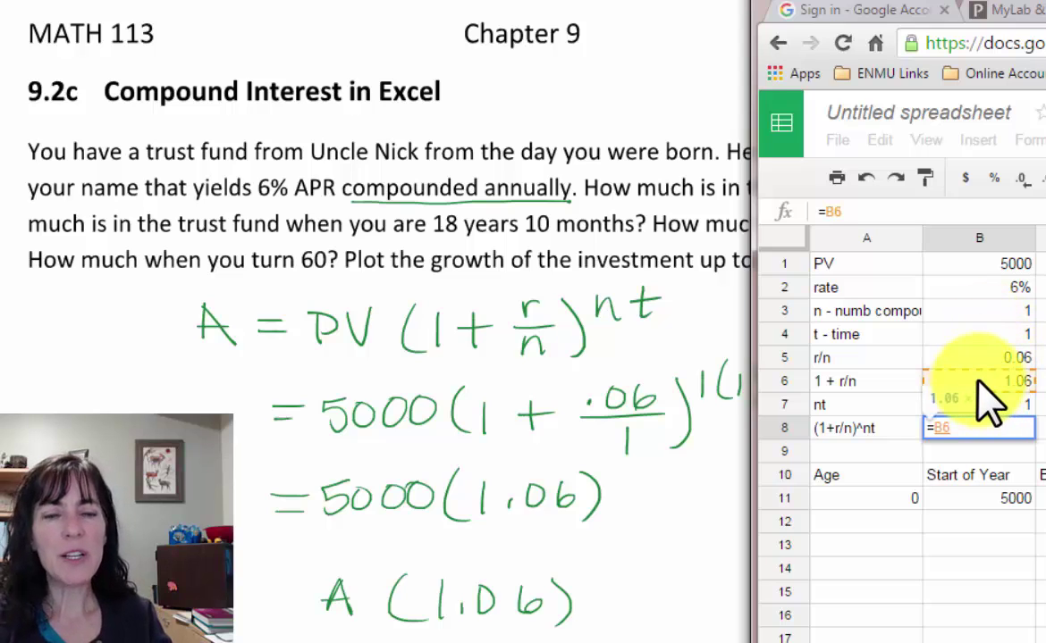
text(^)
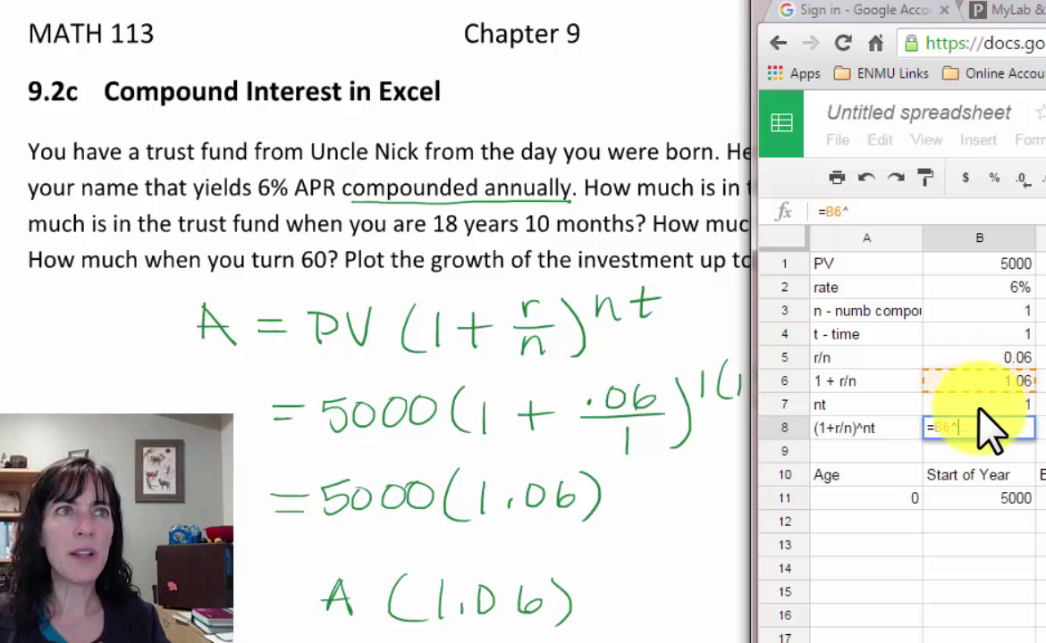
click(981, 412)
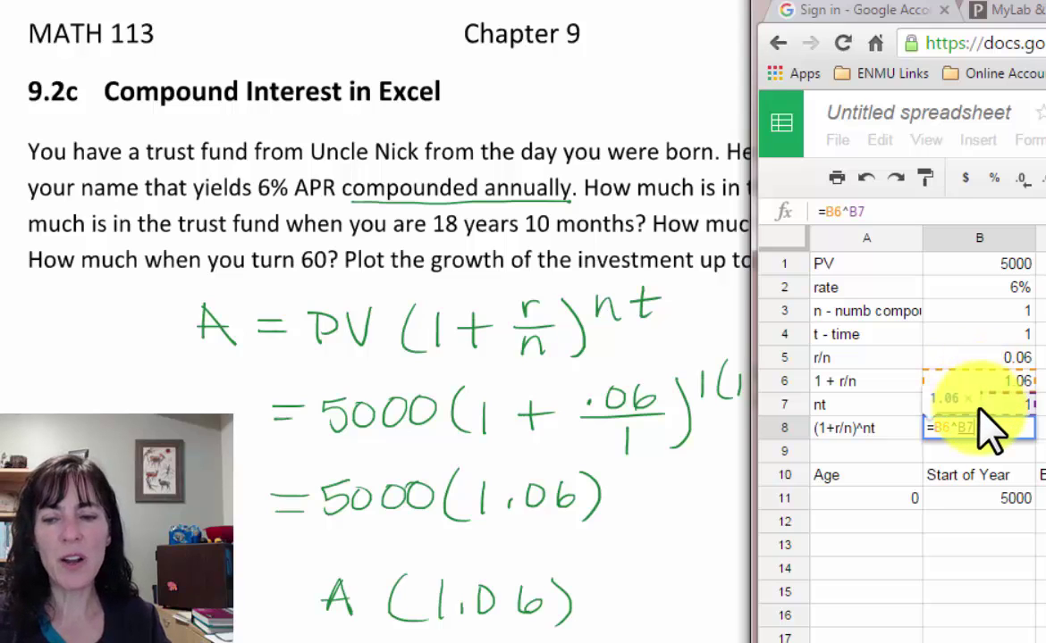
key(Return)
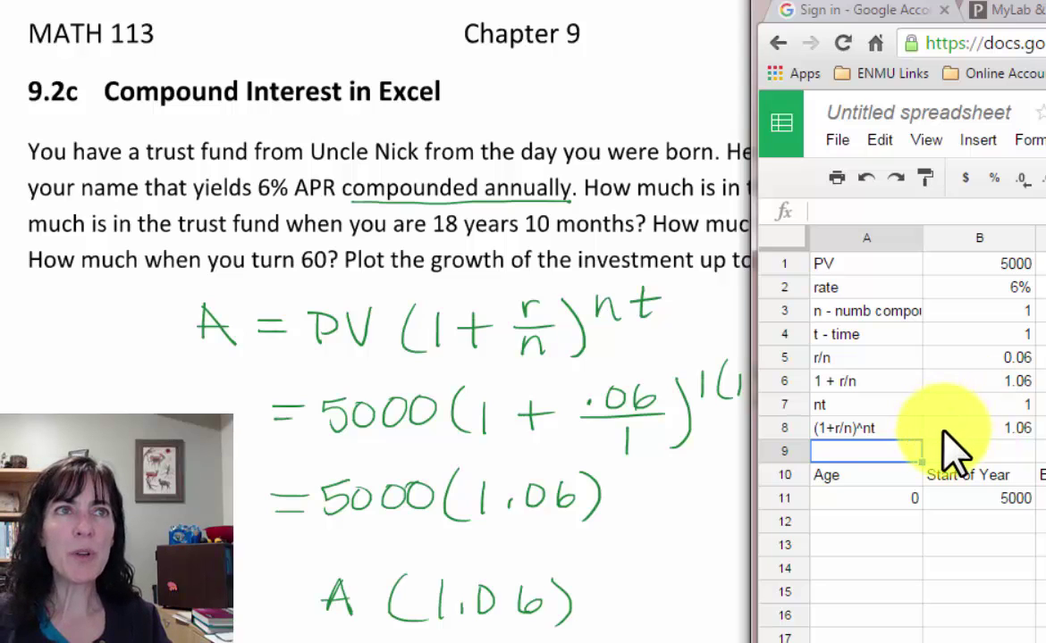
click(939, 426)
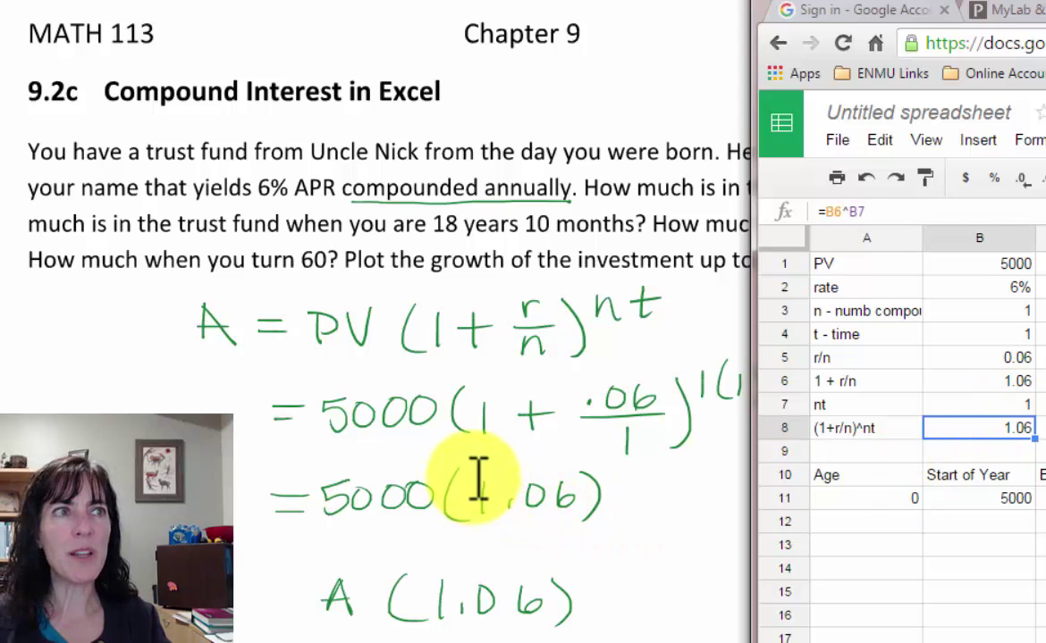
drag(478, 487, 572, 501)
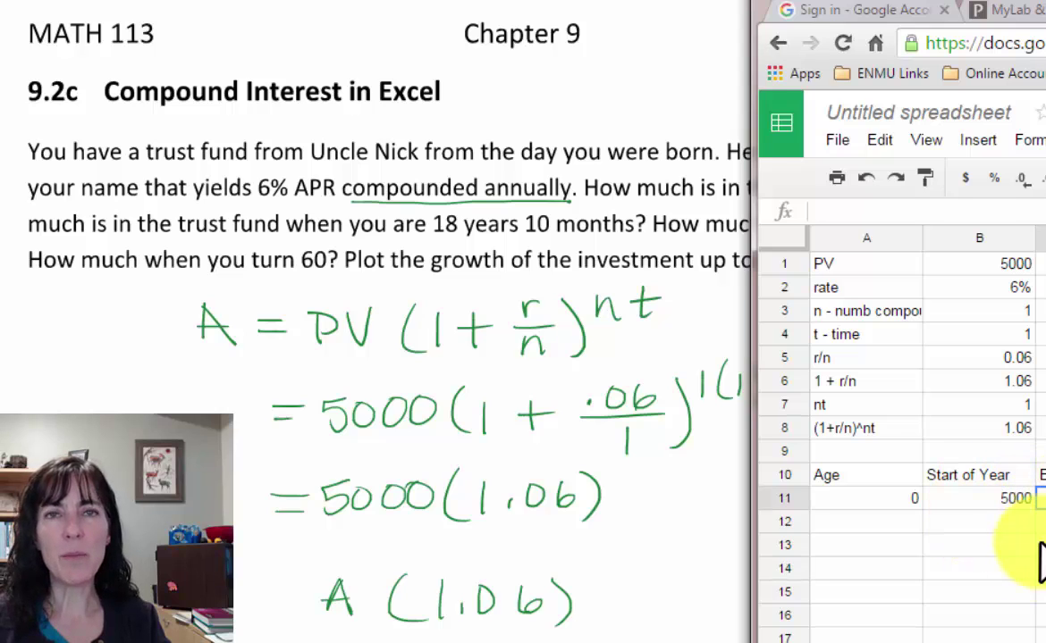
Set the age-0 End of Year cell C11 to =B11*B8, giving 5300.
click(1041, 498)
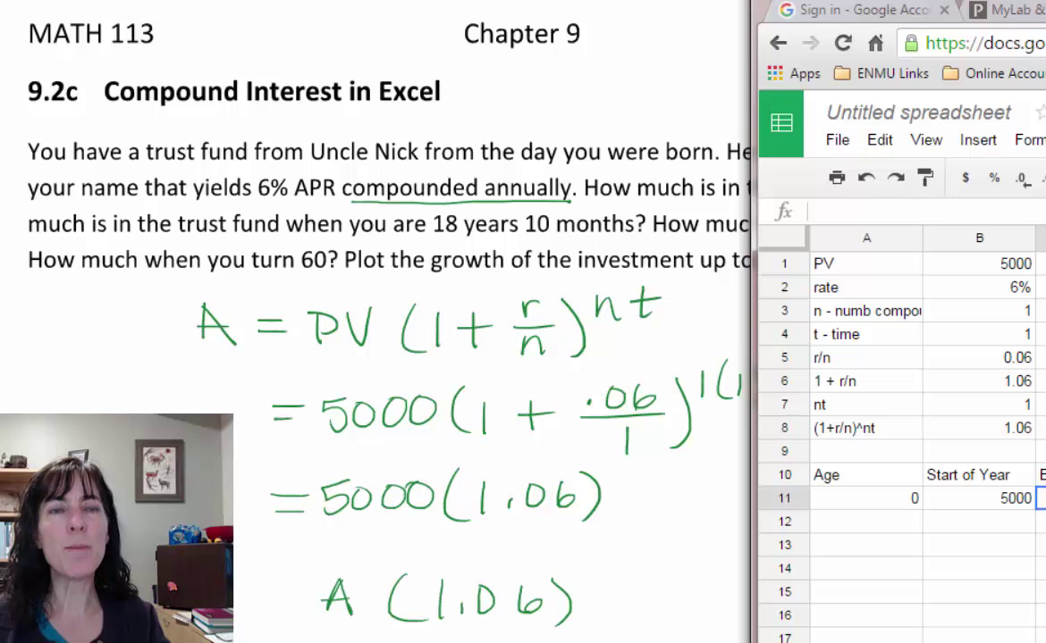
text(=)
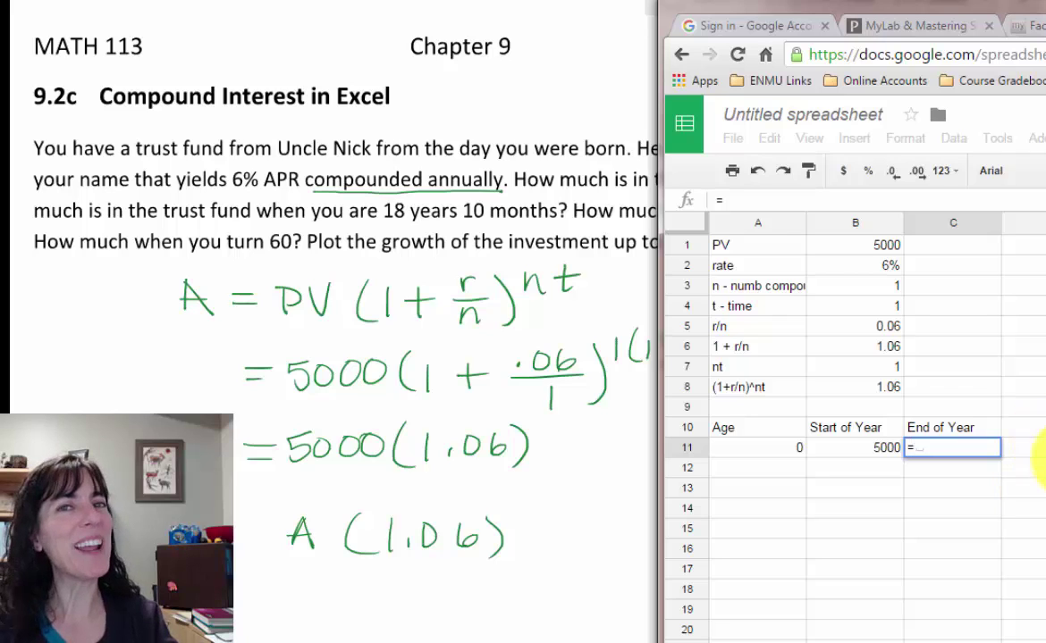
click(876, 447)
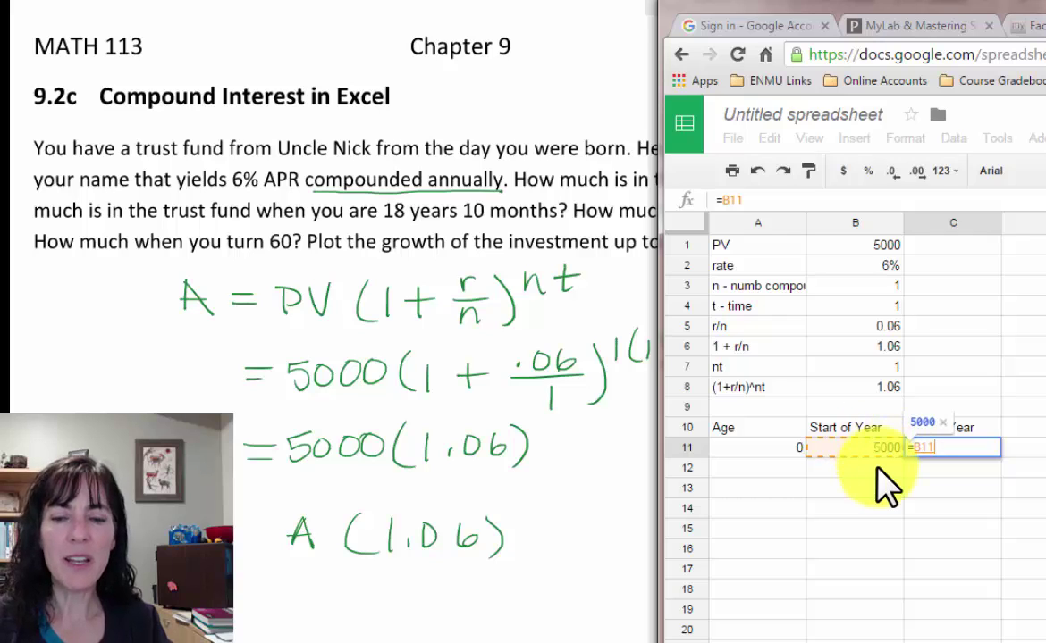
text(*)
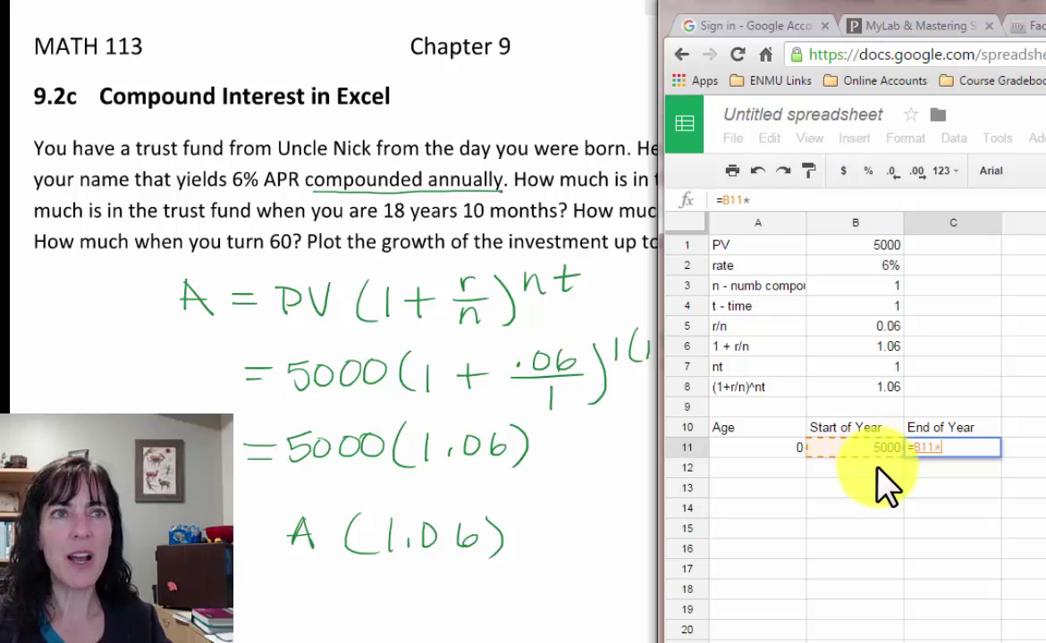
click(854, 387)
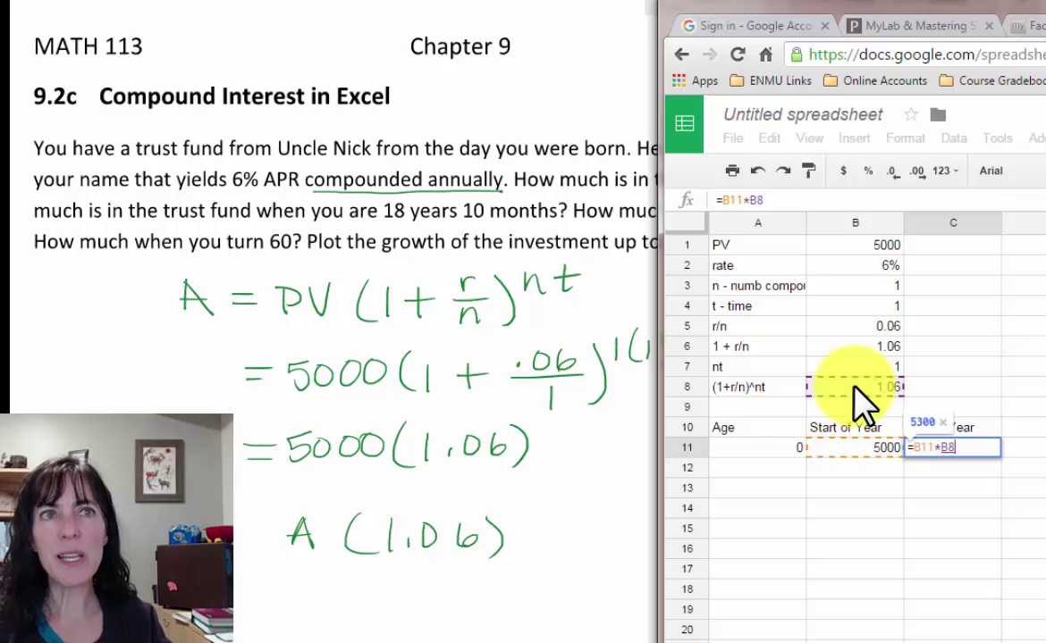
key(Return)
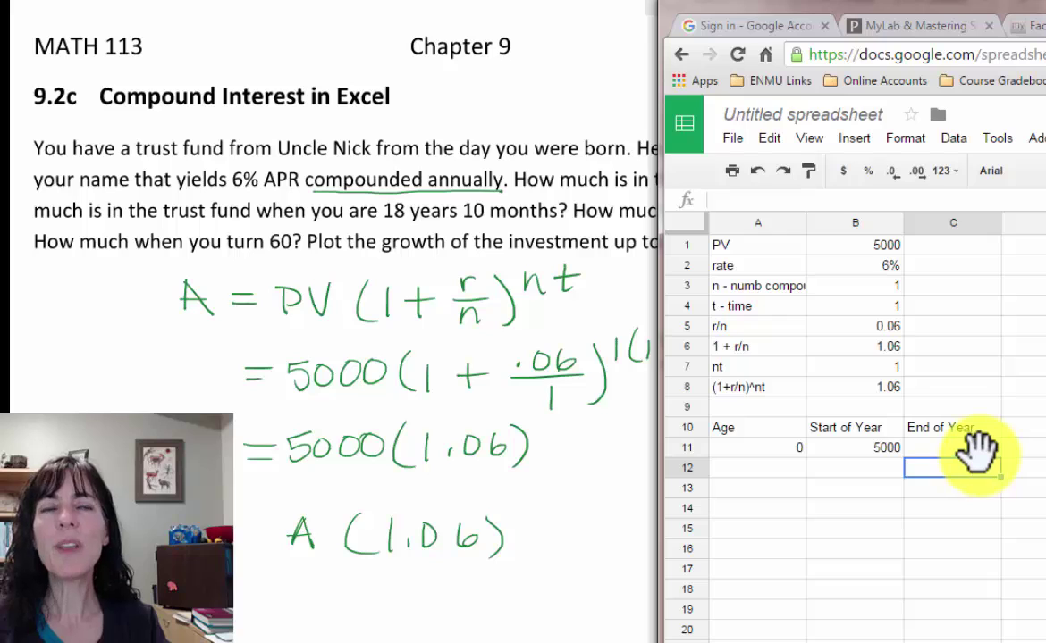
click(740, 466)
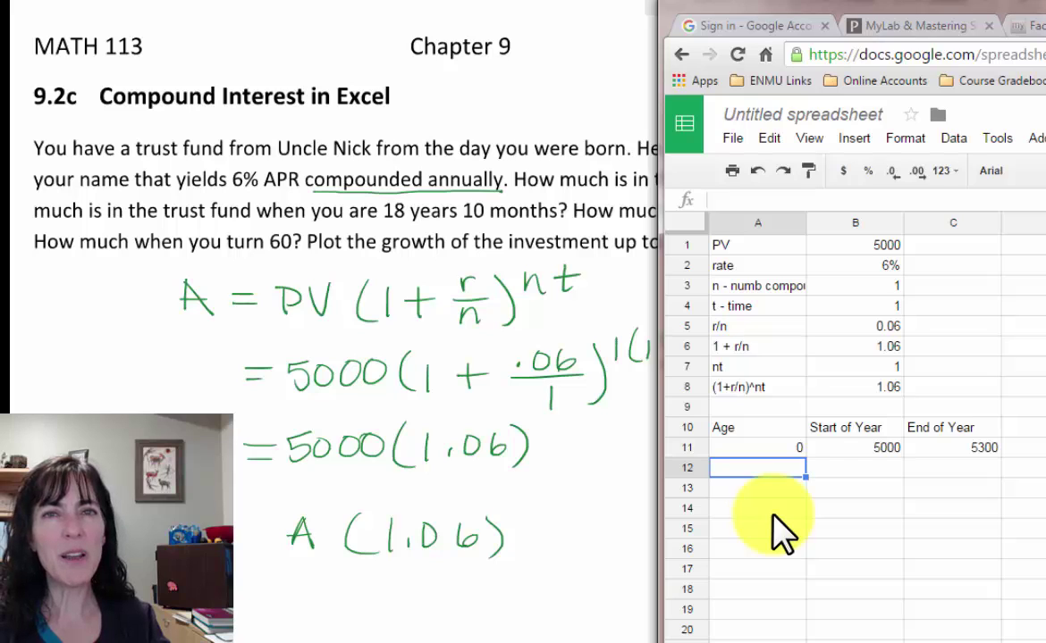
Enter age 1 in A12 and set B12 to =C11, carrying forward 5300.
text(1)
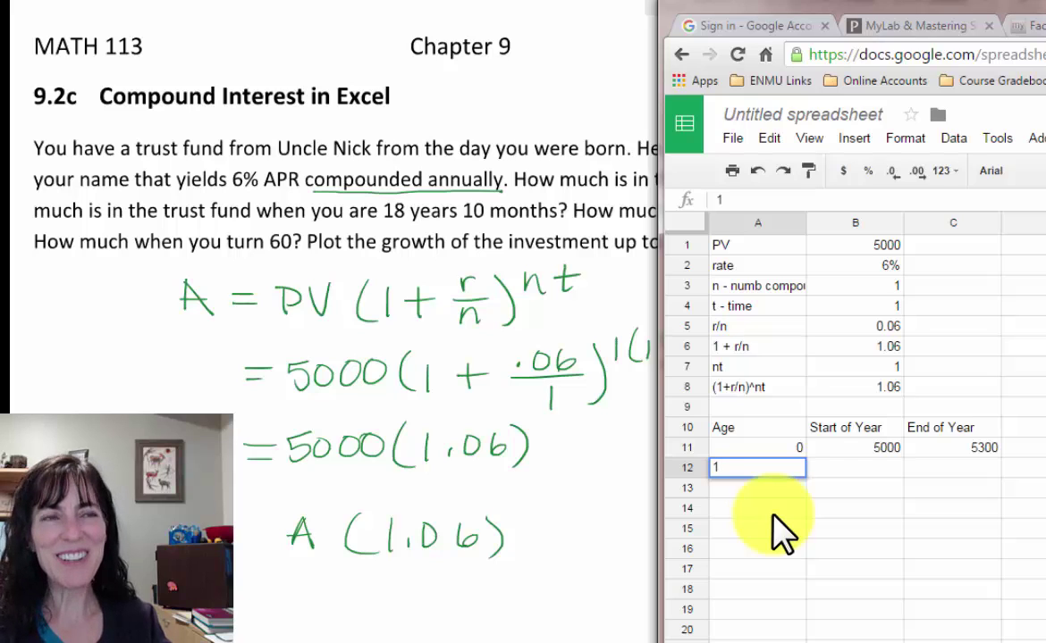
key(Tab)
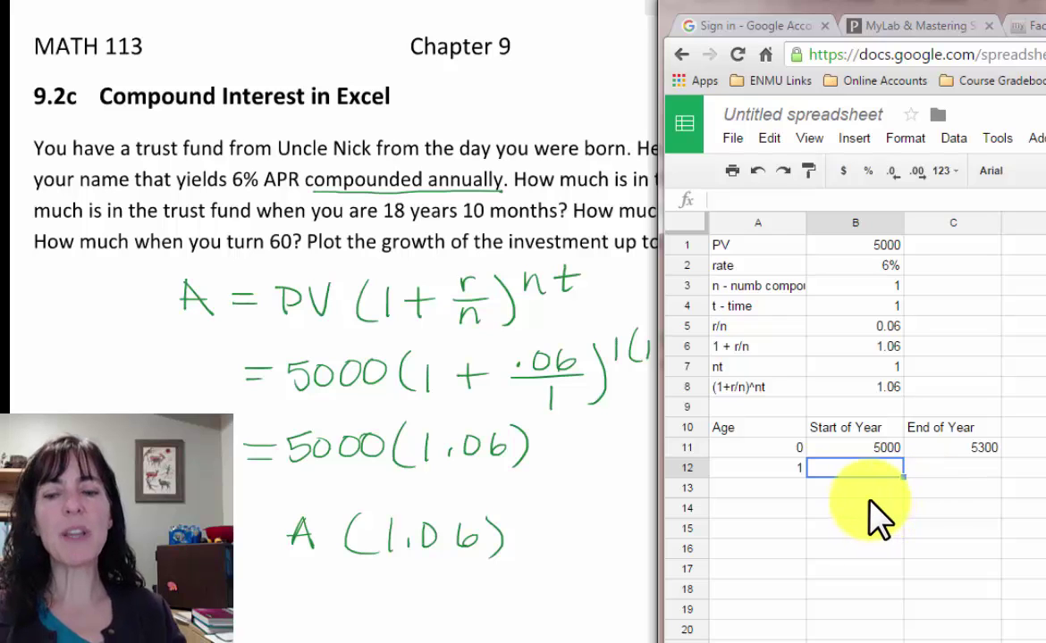
text(=)
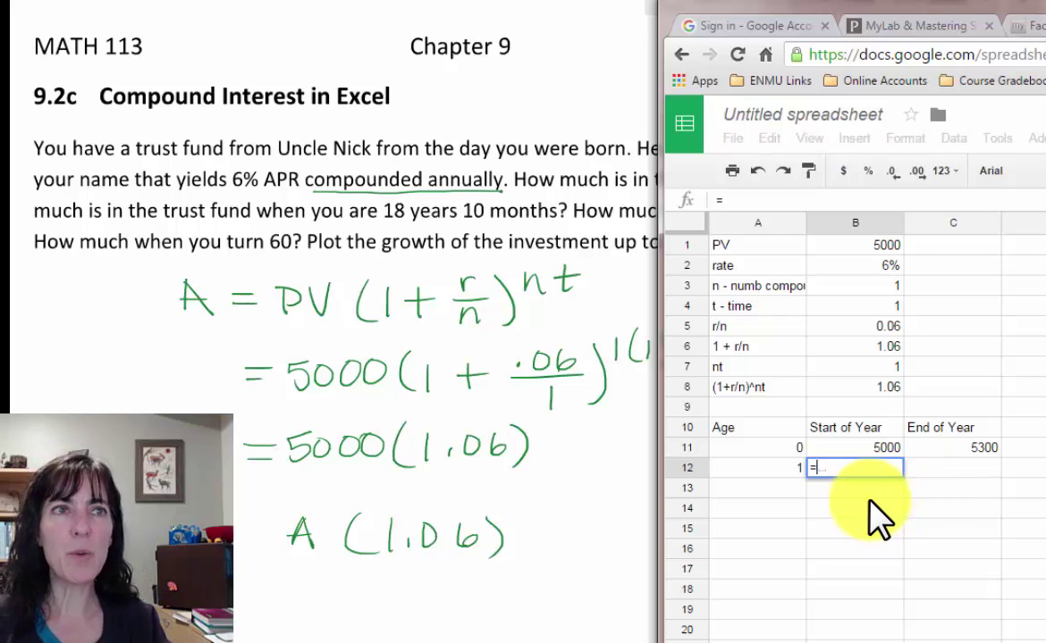
click(935, 449)
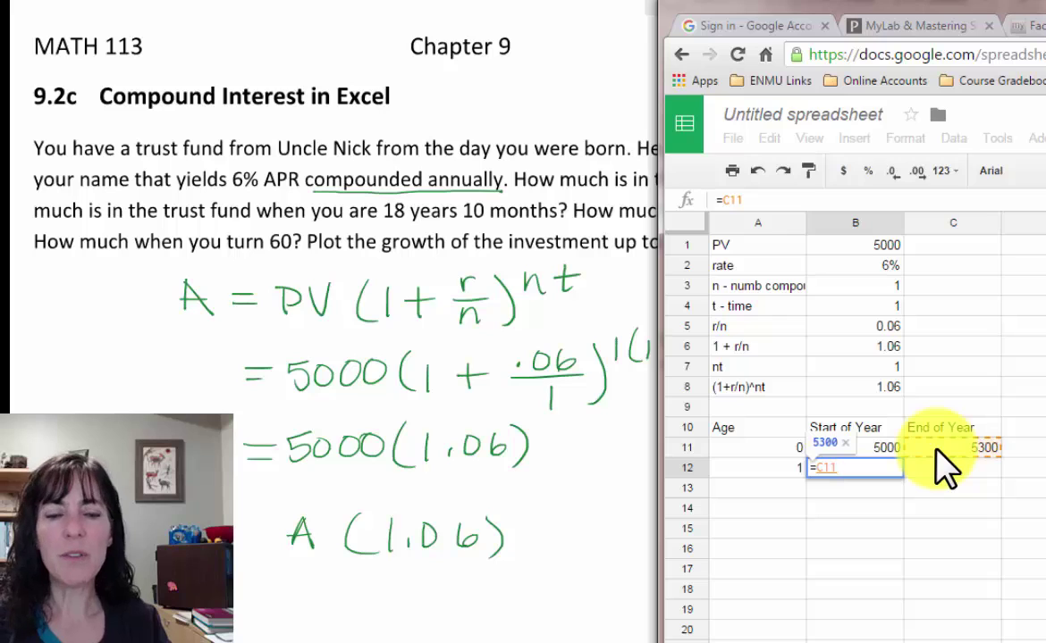
key(Tab)
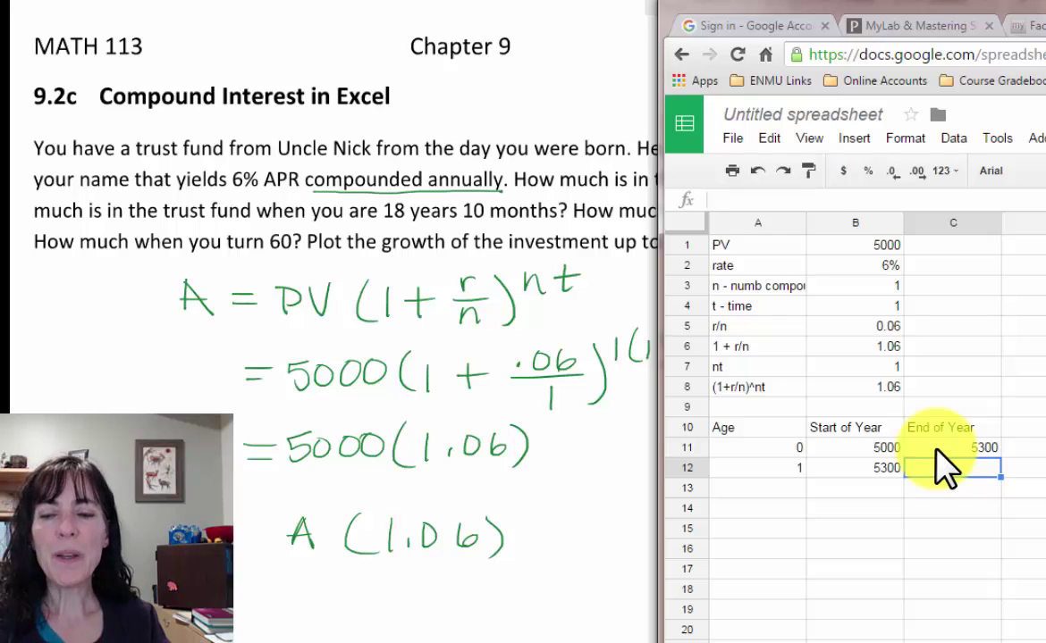
Enter =B12*$B$8 in C12 so age 1 ends the year at 5618.
text(=)
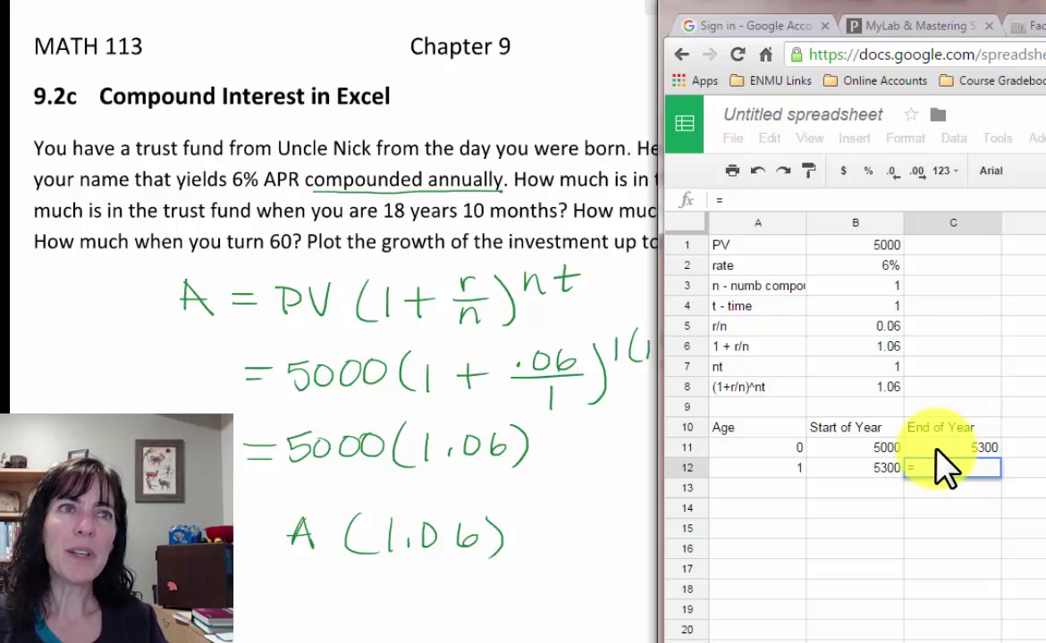
click(881, 472)
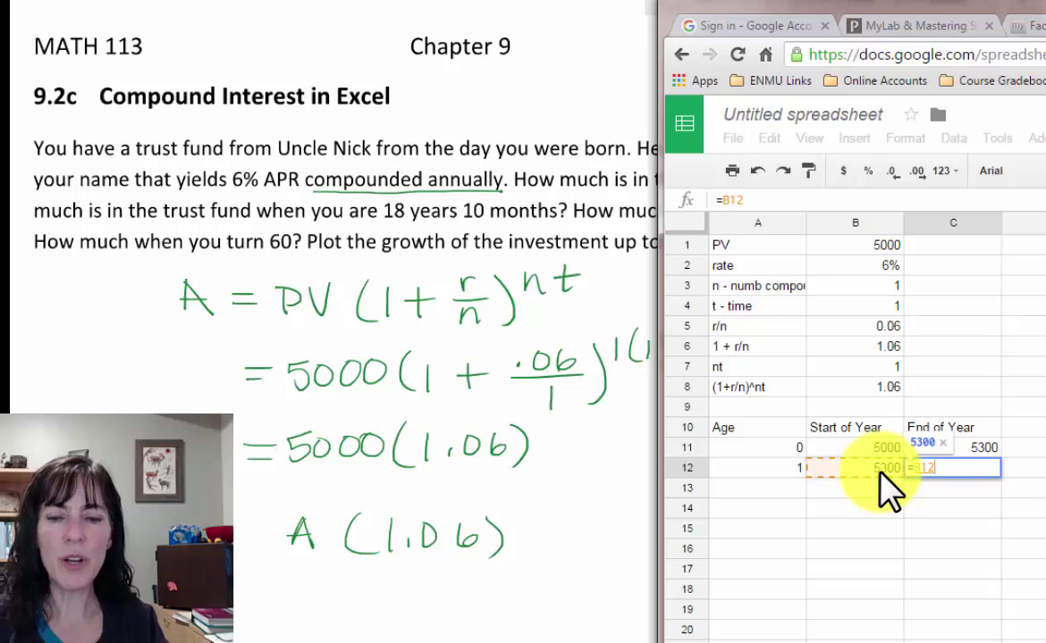
text(*)
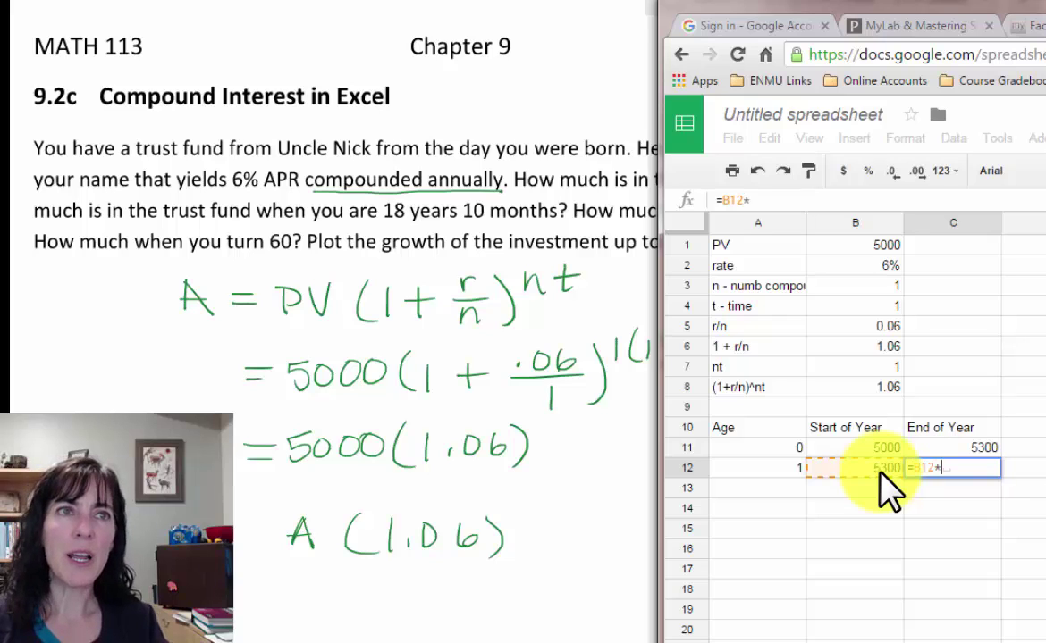
click(851, 387)
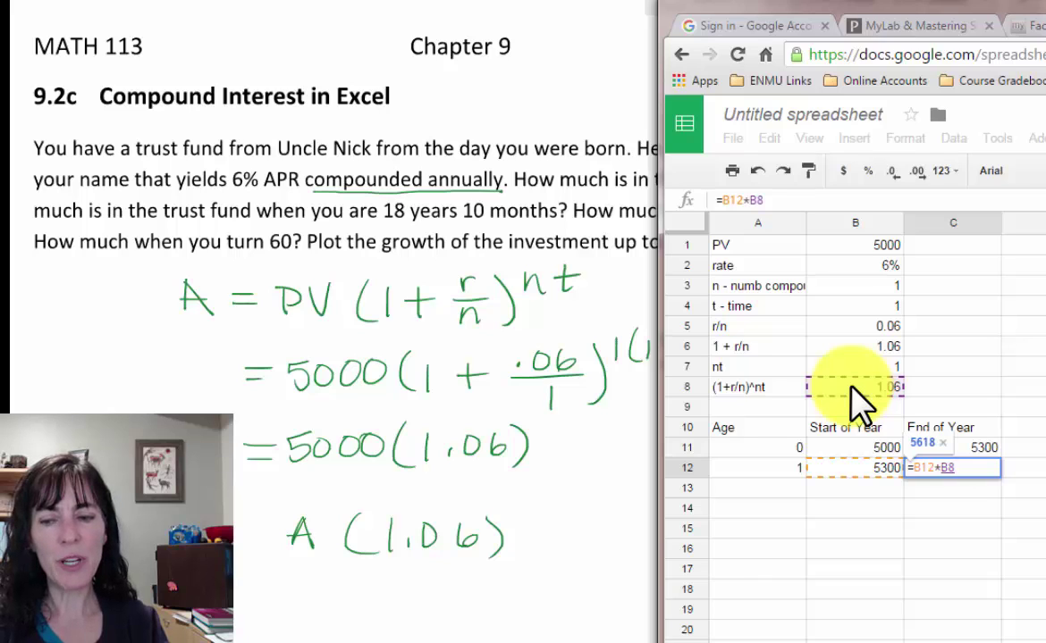
key(F4)
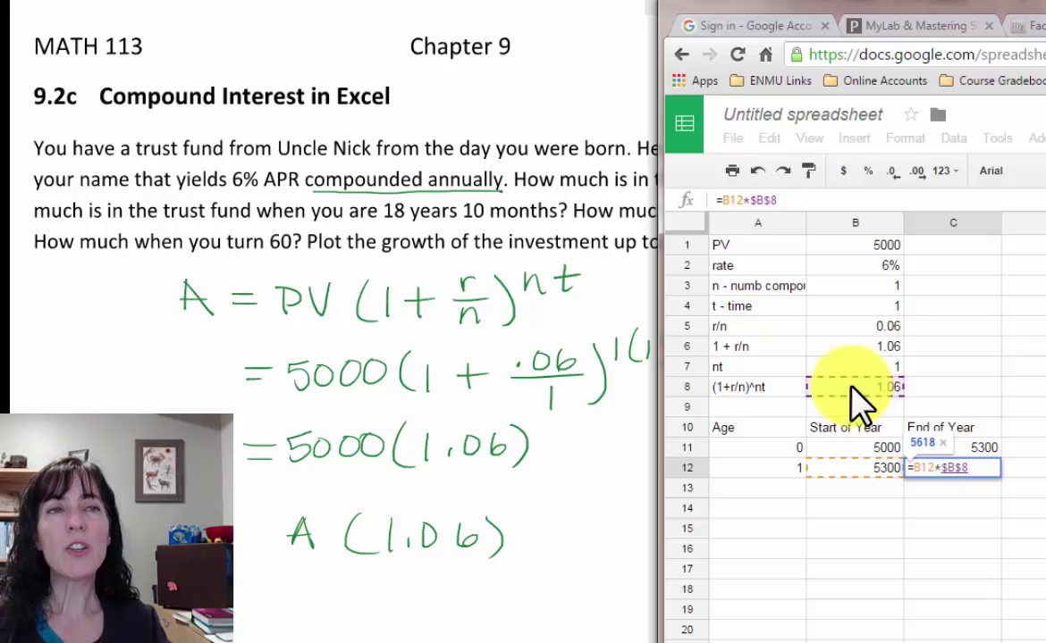
key(BackSpace)
key(BackSpace)
key(BackSpace)
key(BackSpace)
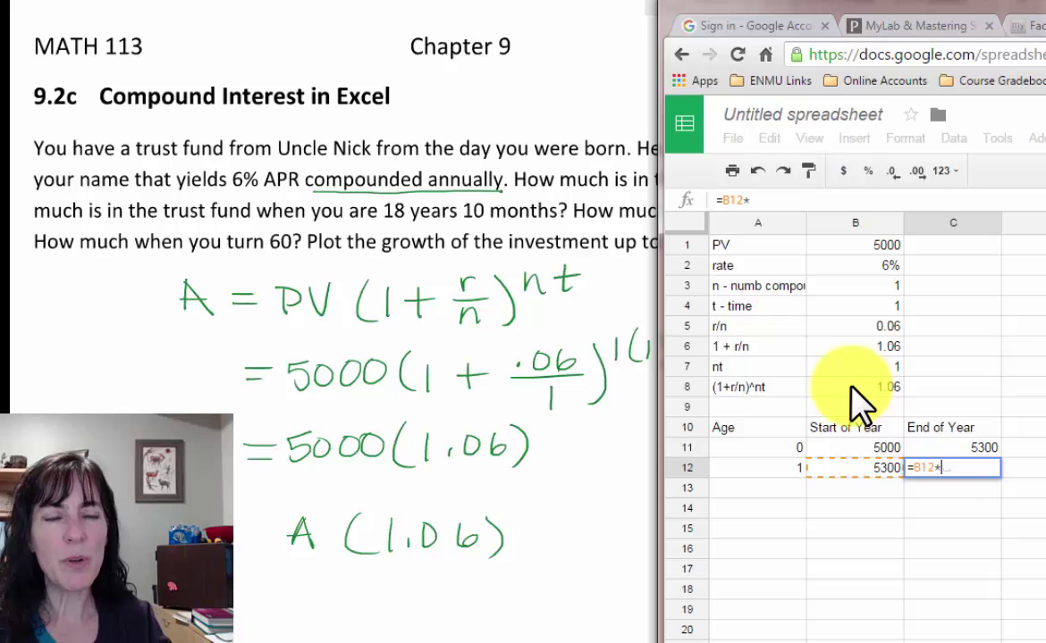
text($B)
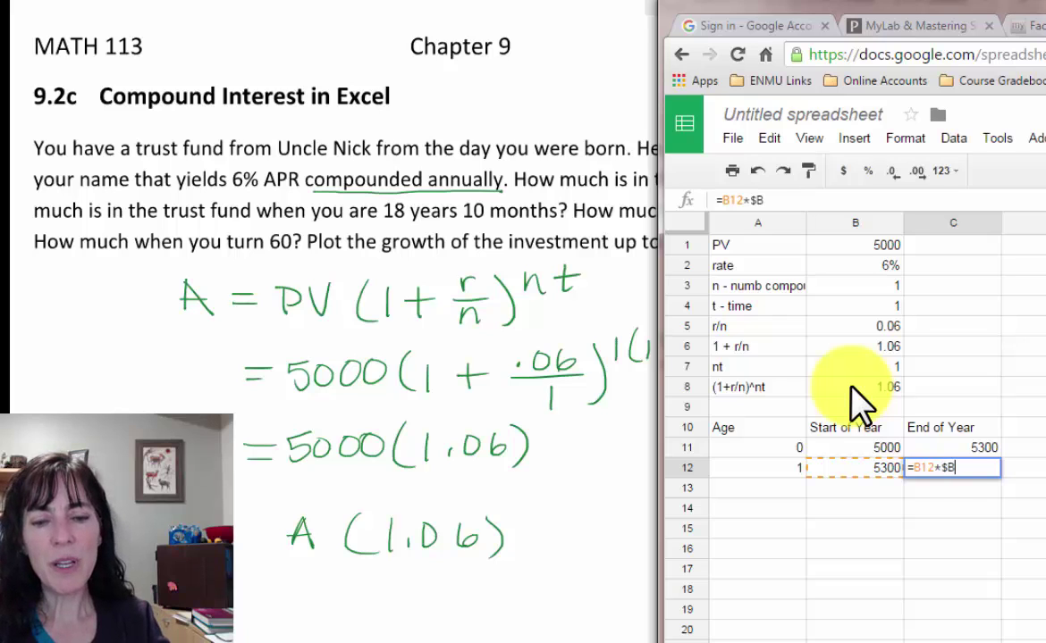
text($8)
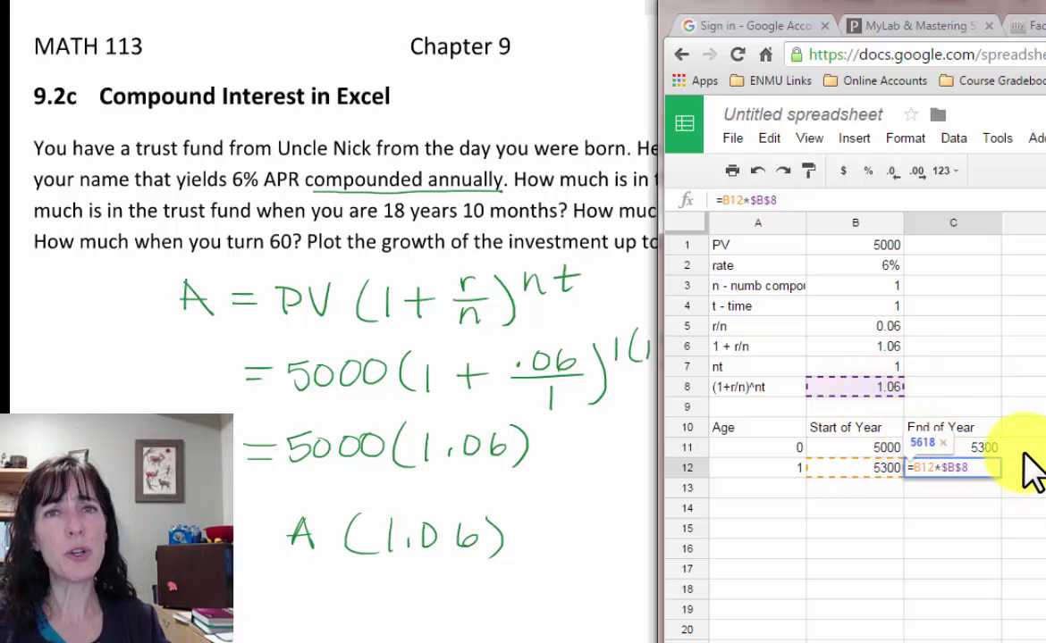
key(Return)
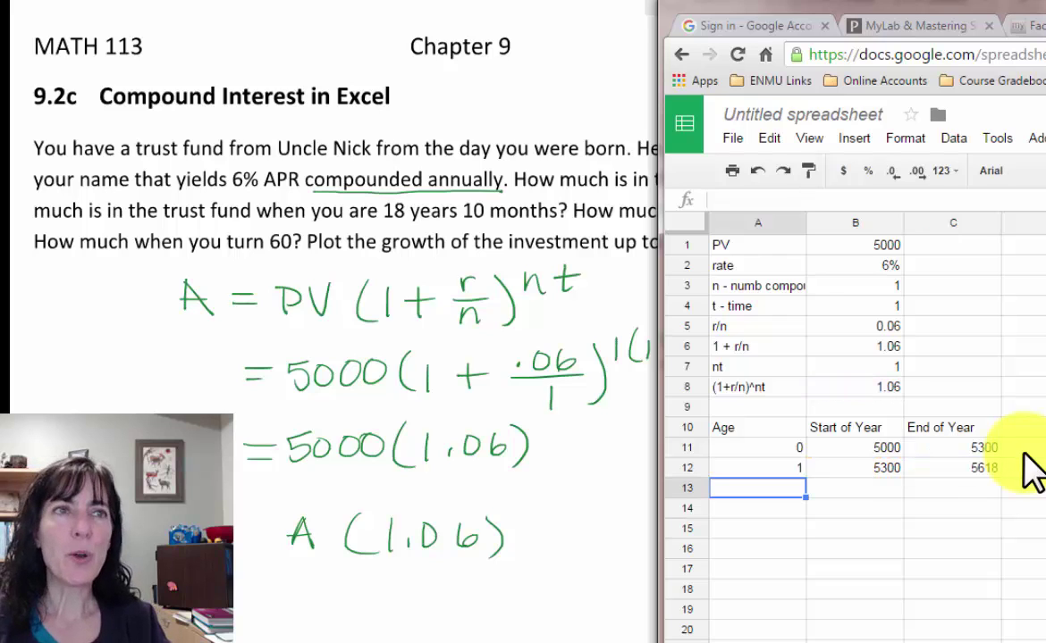
click(784, 471)
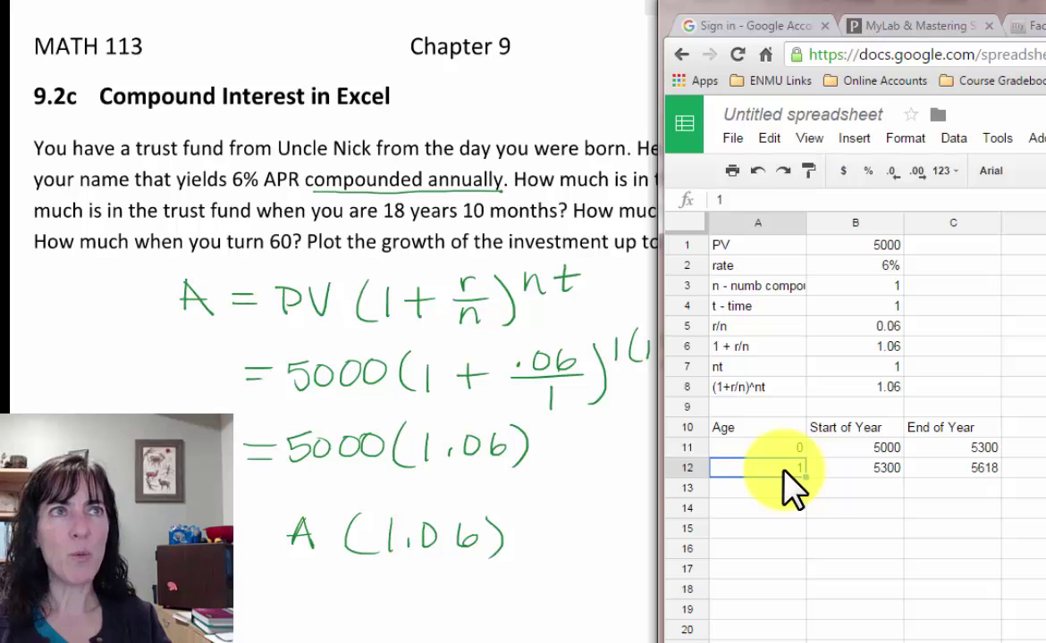
click(821, 469)
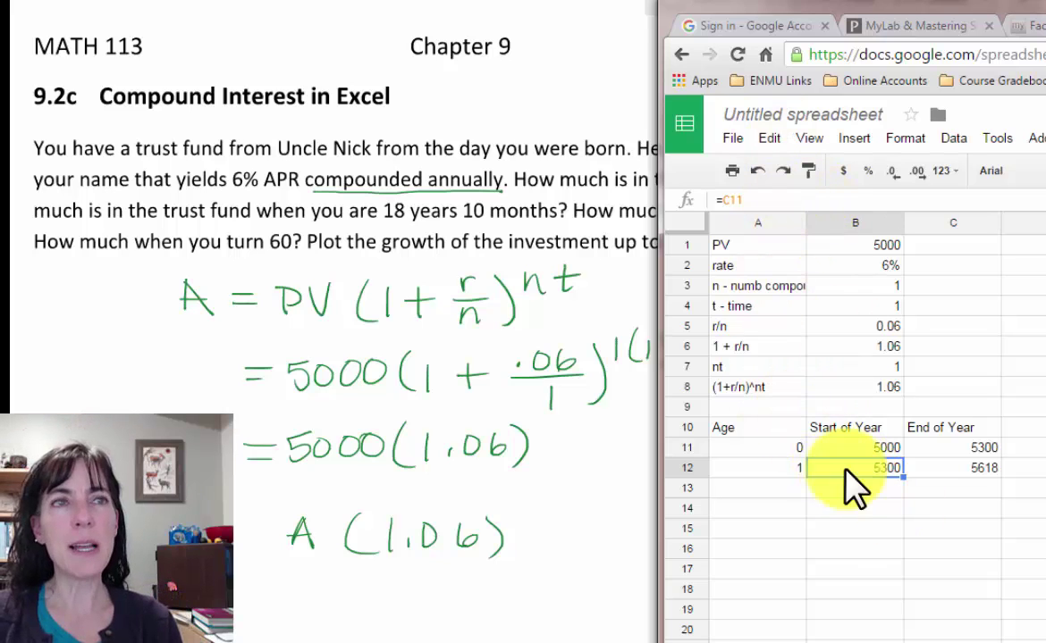
click(788, 204)
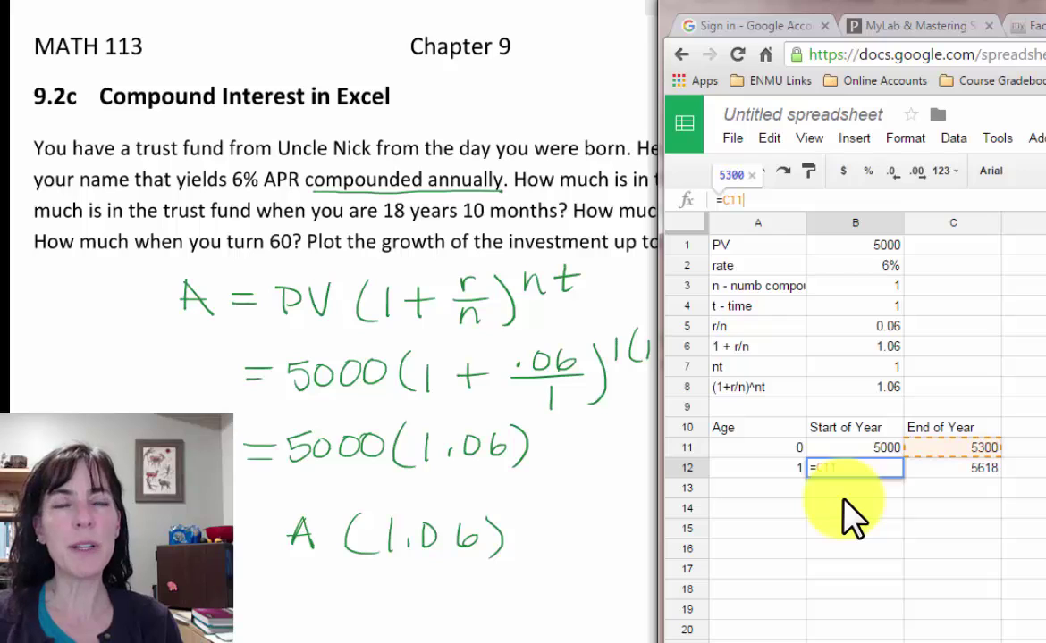
key(Tab)
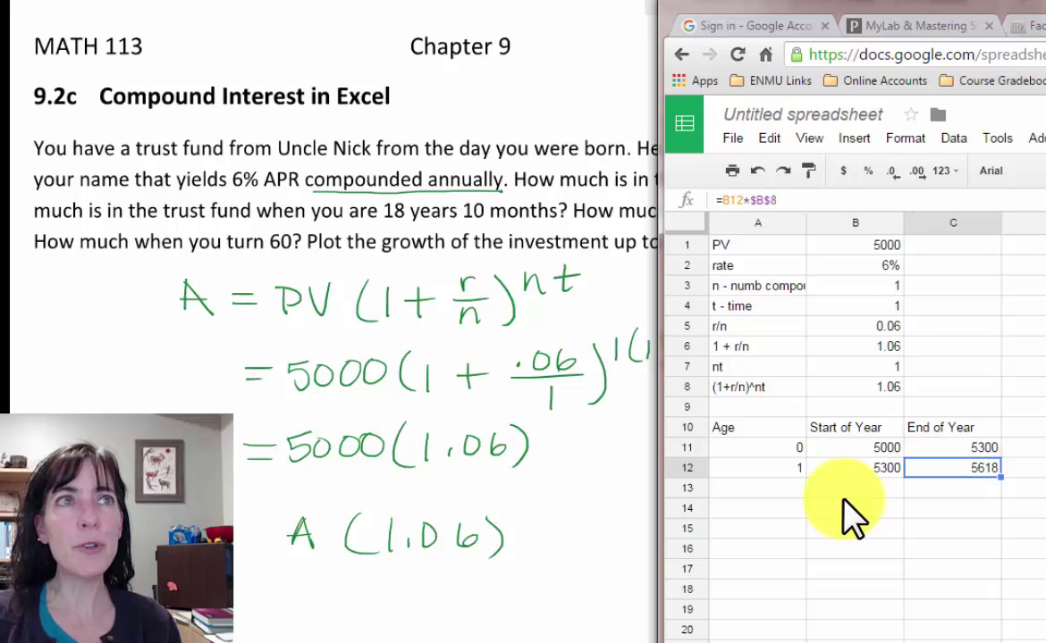
click(803, 200)
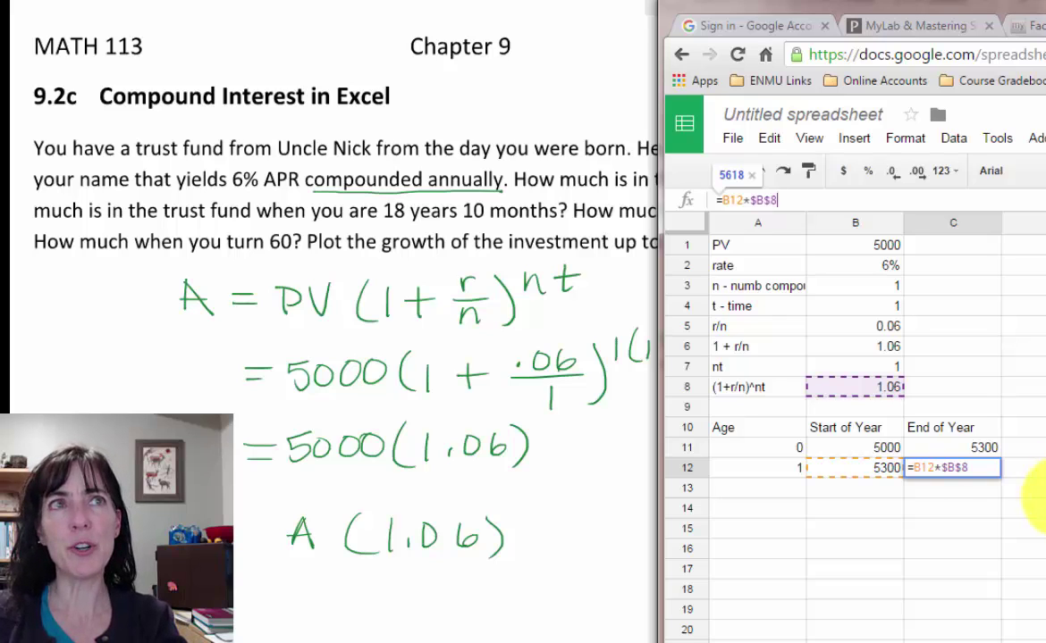
key(Return)
Fill A12:C12 down through row 26, compounding the balances to 12701.75842.
click(975, 468)
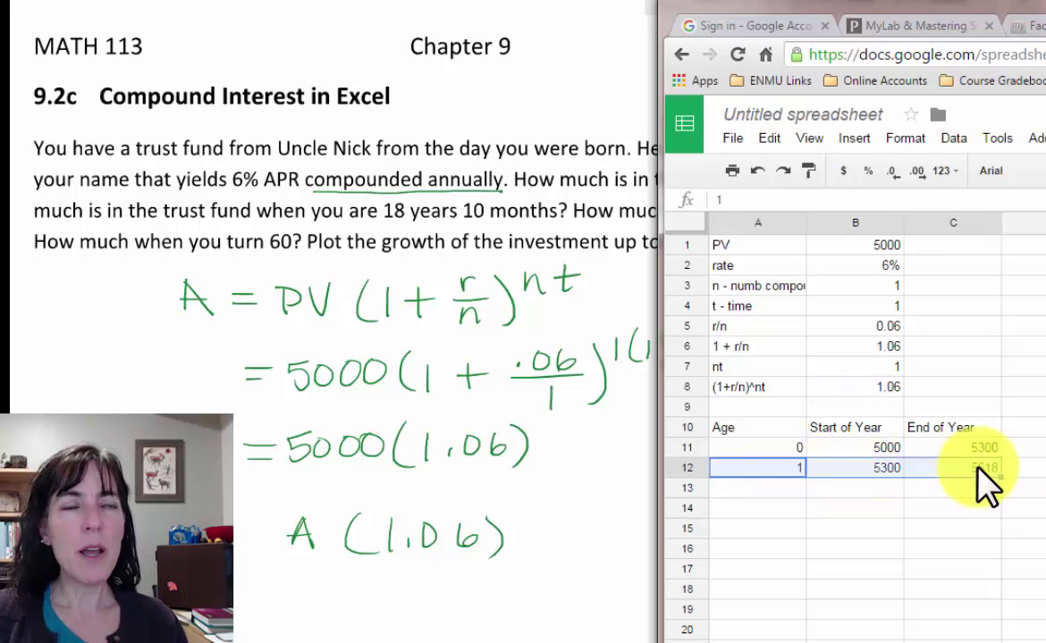
click(746, 468)
click(1005, 467)
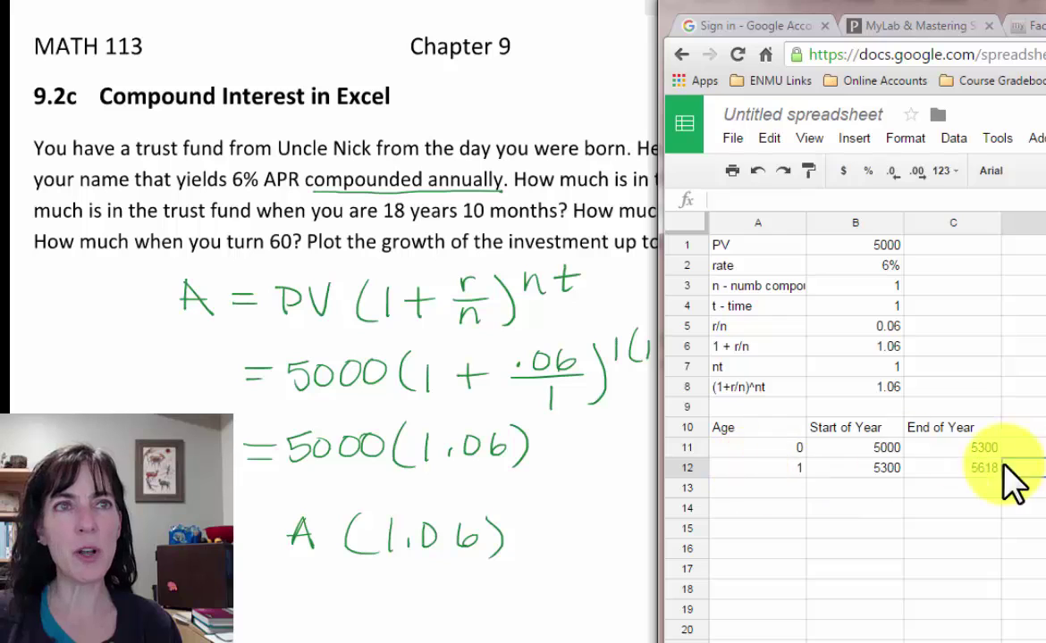
click(750, 473)
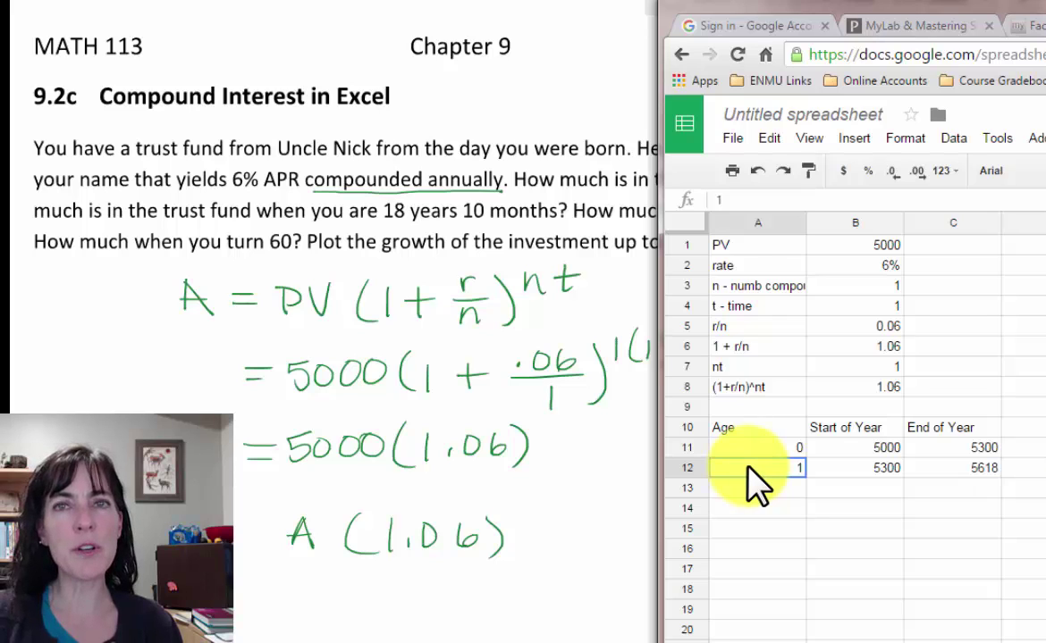
drag(755, 487, 875, 472)
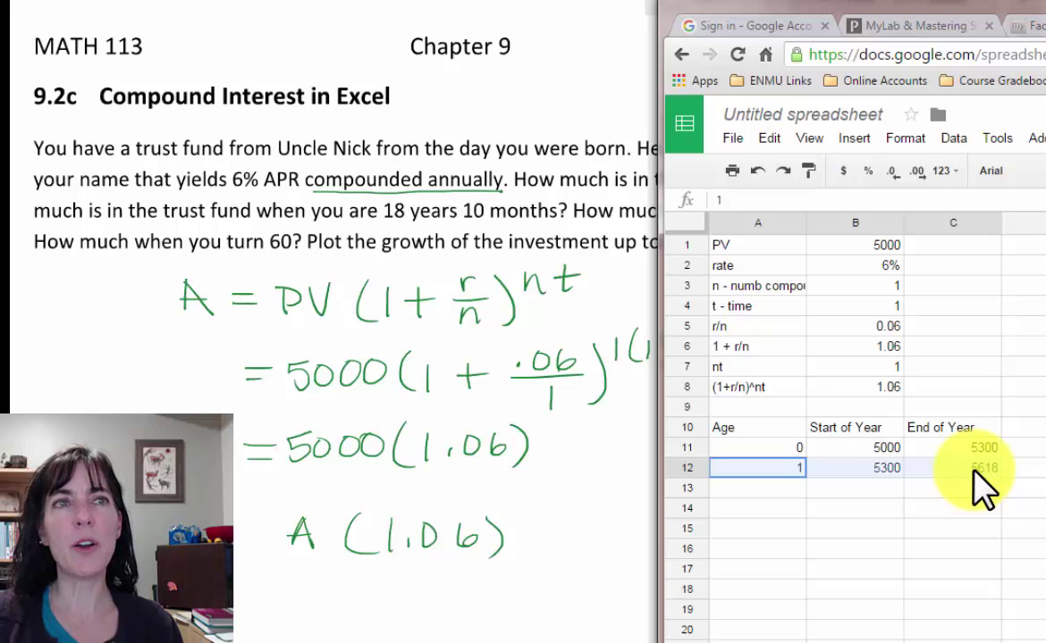
drag(974, 472, 975, 472)
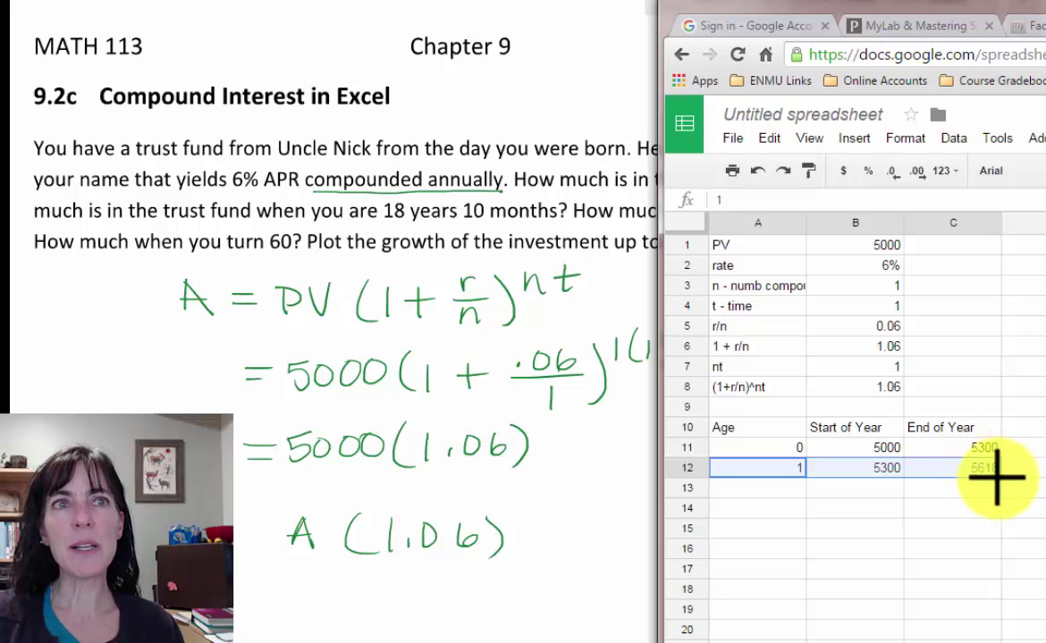
drag(996, 478, 1003, 642)
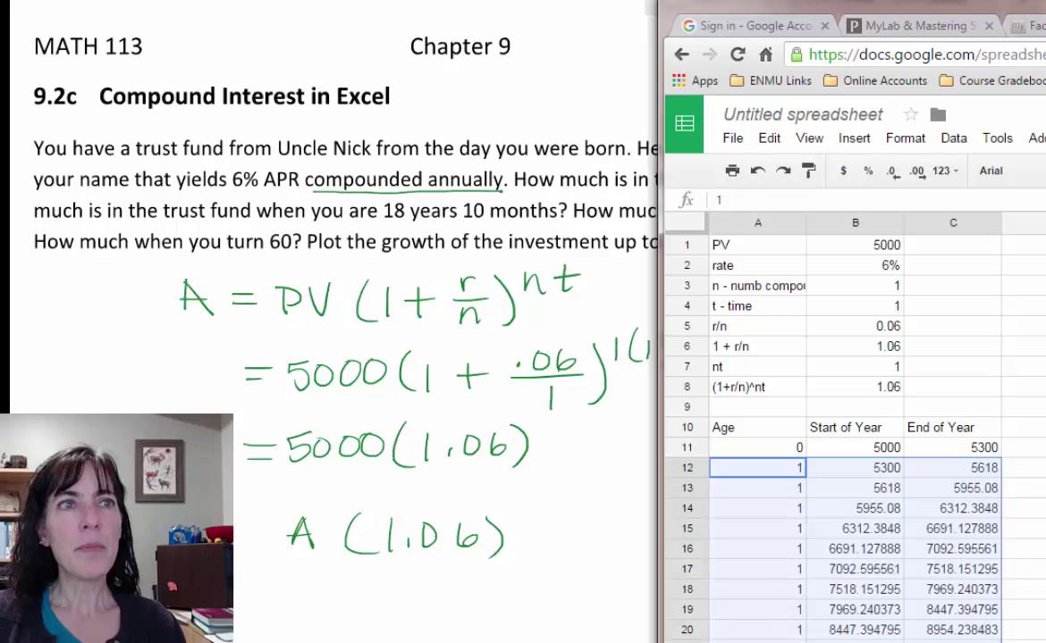
scroll(849, 429, down, 2)
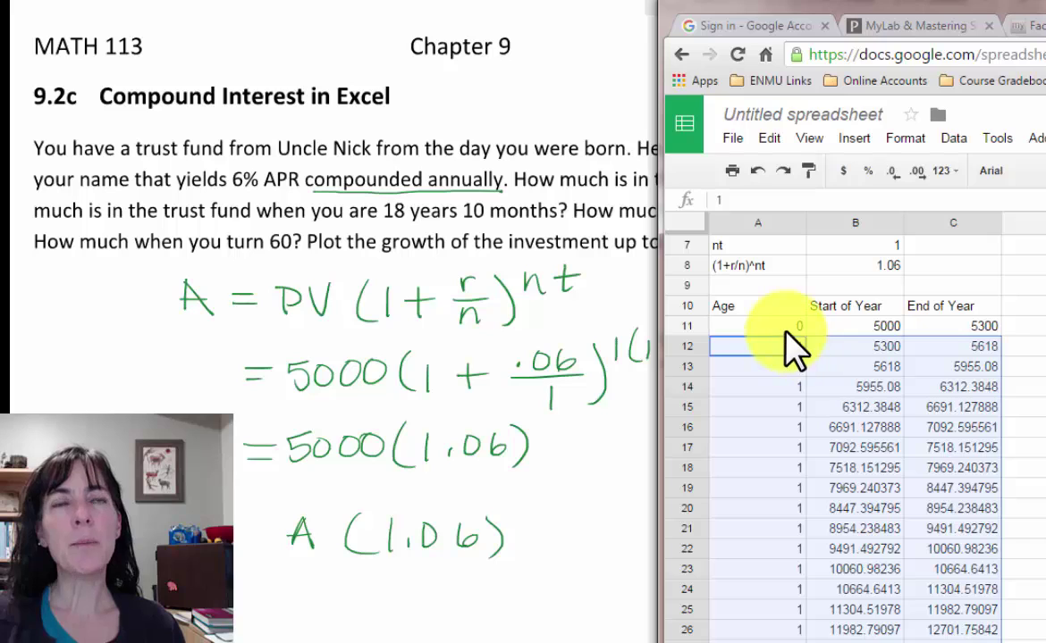
Check the copied Start of Year formulas in B12 through B15.
click(889, 349)
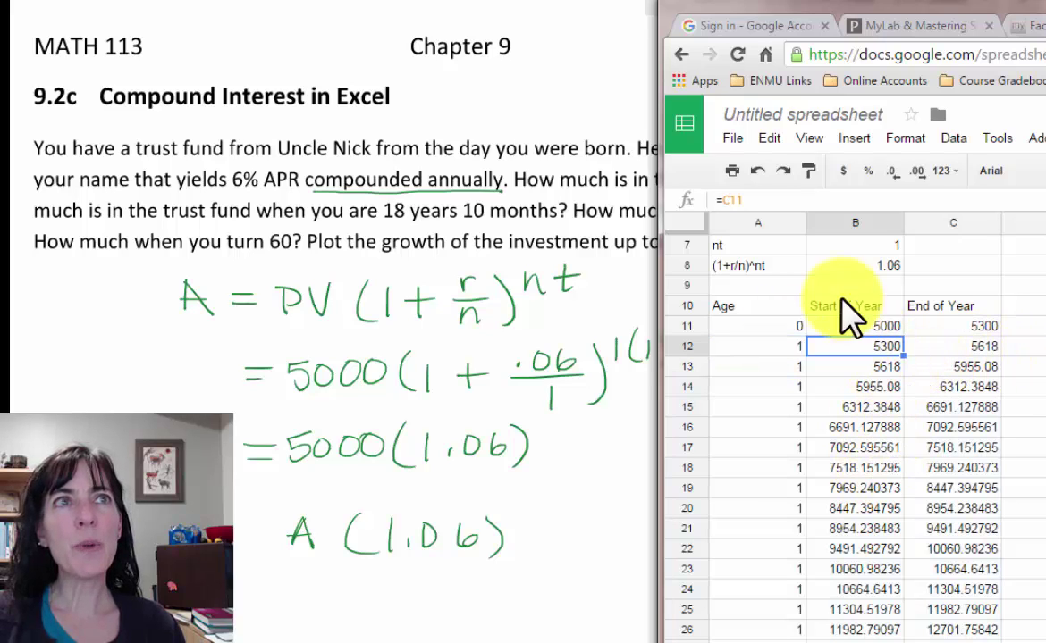
click(837, 370)
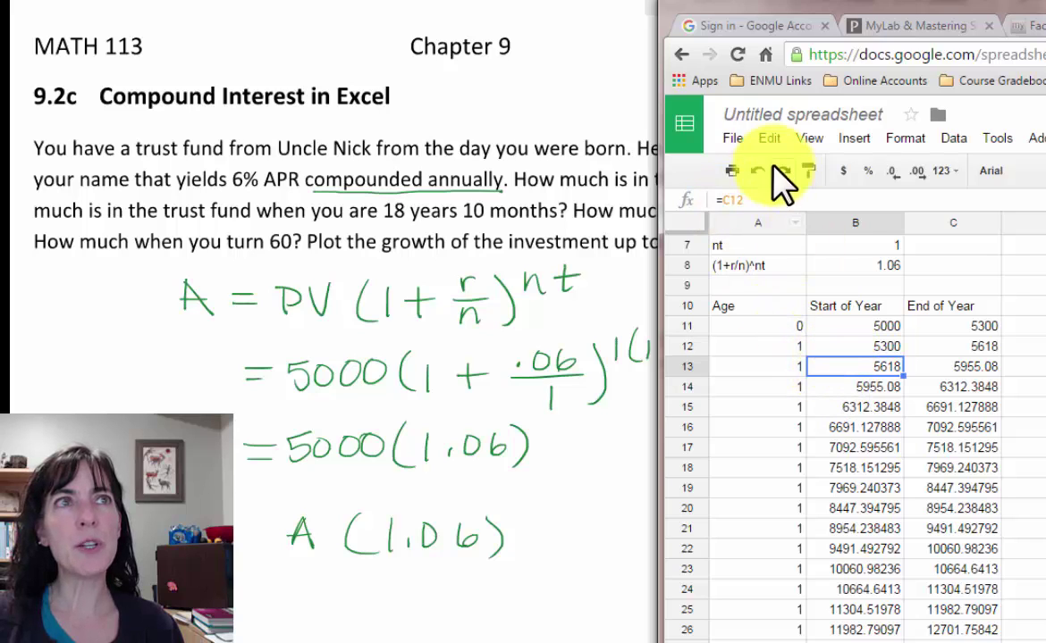
click(779, 200)
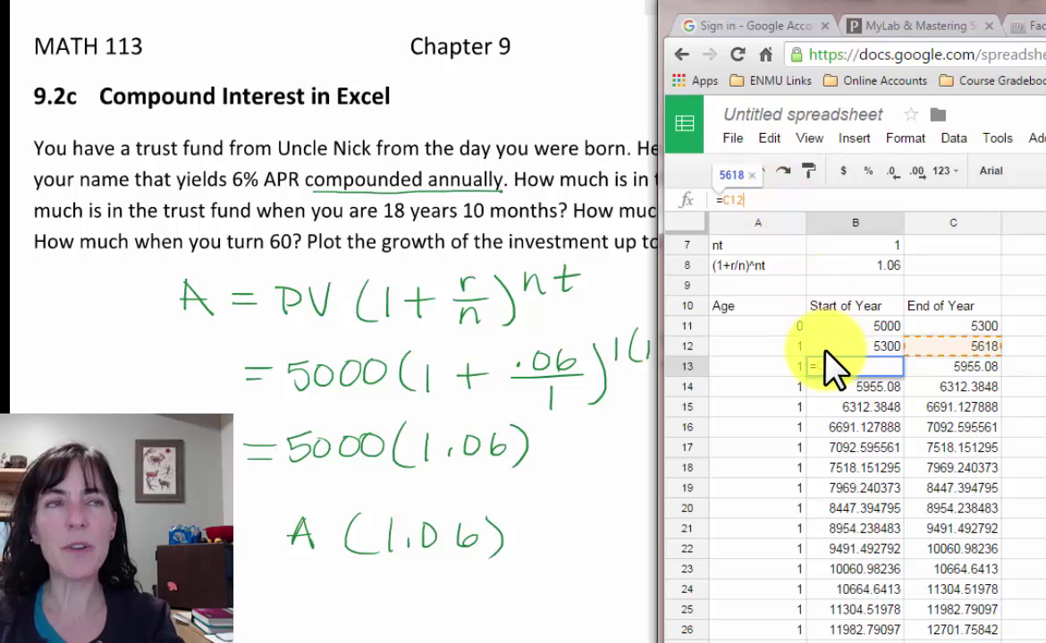
key(Return)
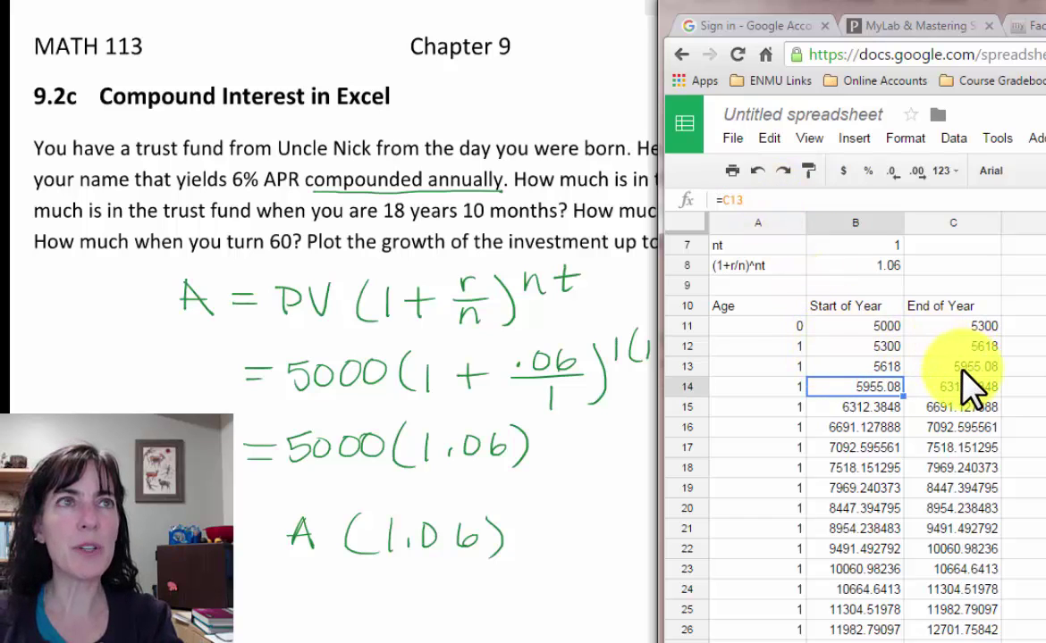
key(Return)
key(Return)
key(Return)
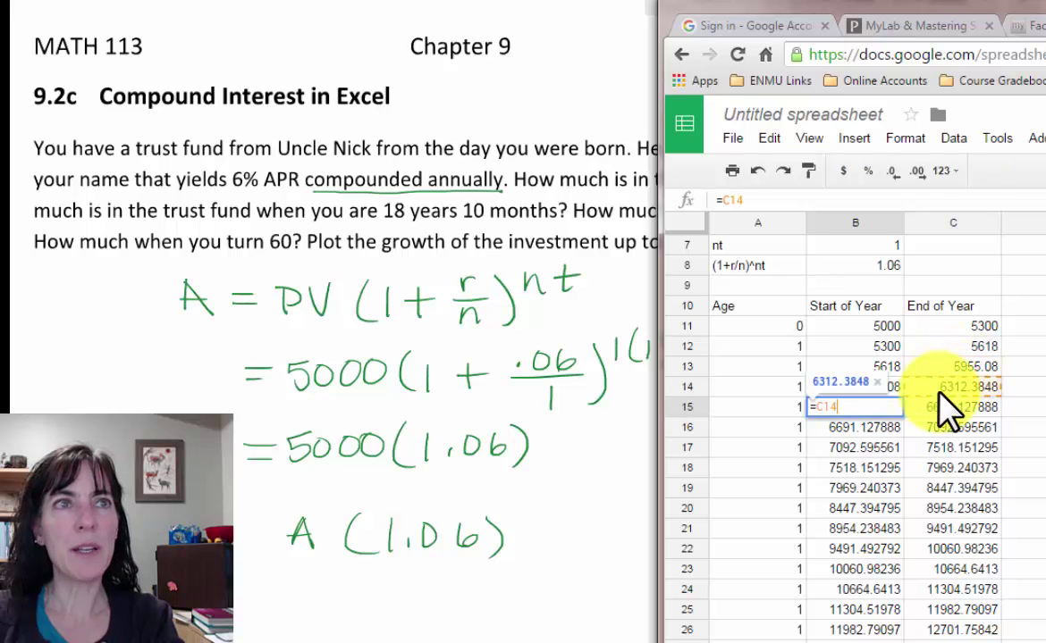
key(Return)
key(Return)
key(Return)
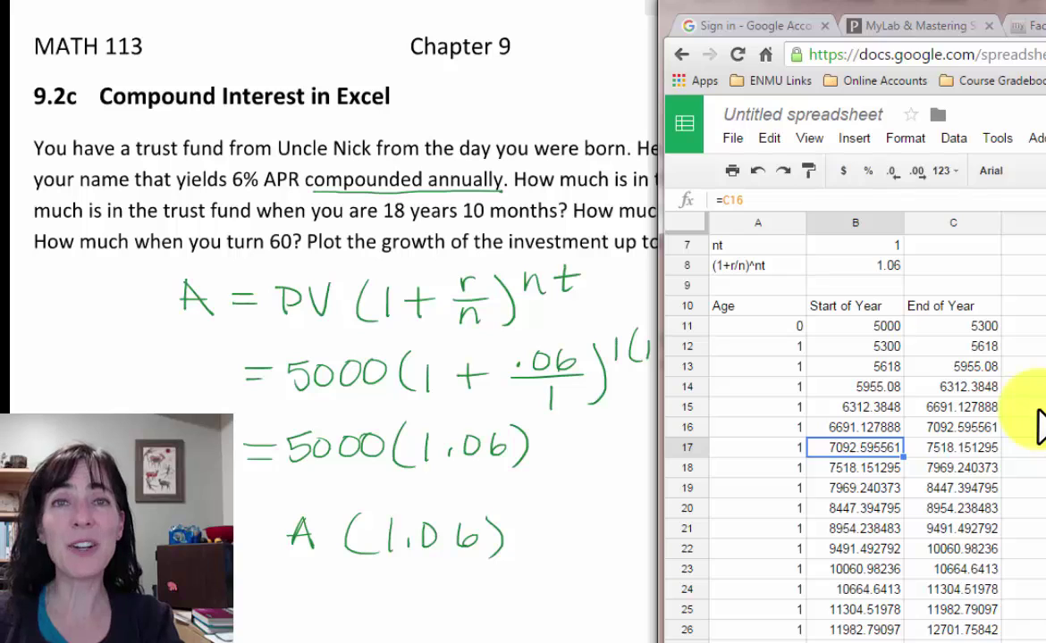
Change C11 to =B11*$B$8 and confirm the $B$8 formulas in C12–C14.
click(978, 368)
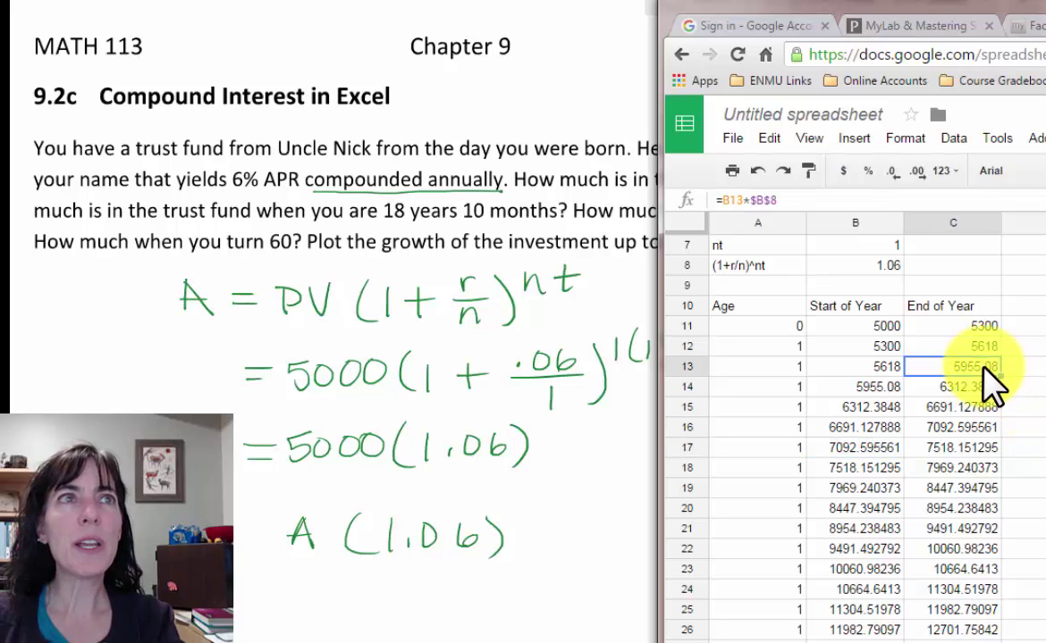
click(939, 327)
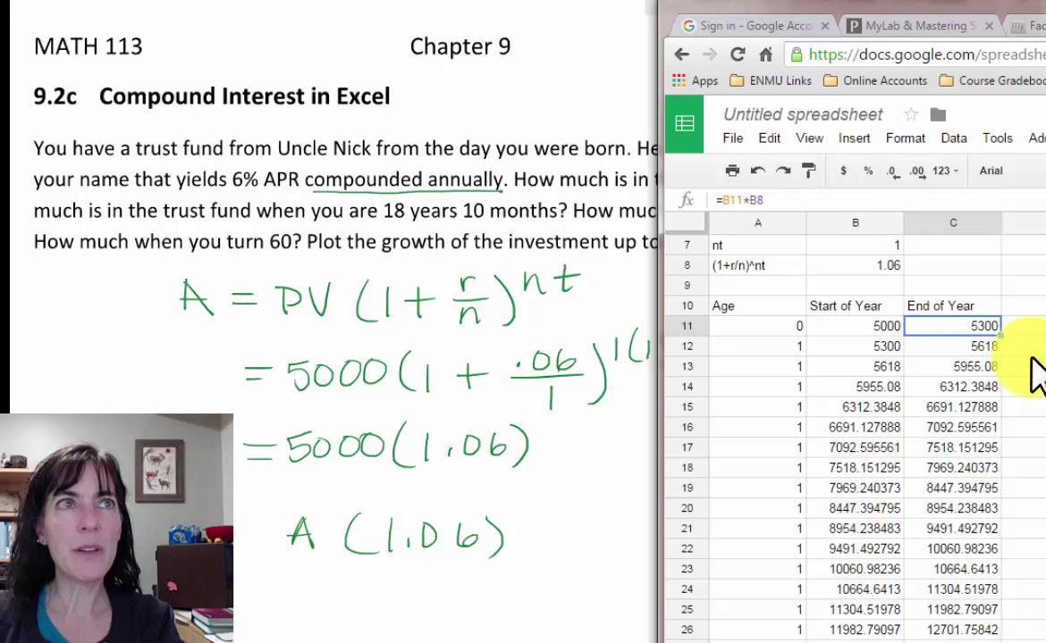
key(F2)
key(F4)
key(Return)
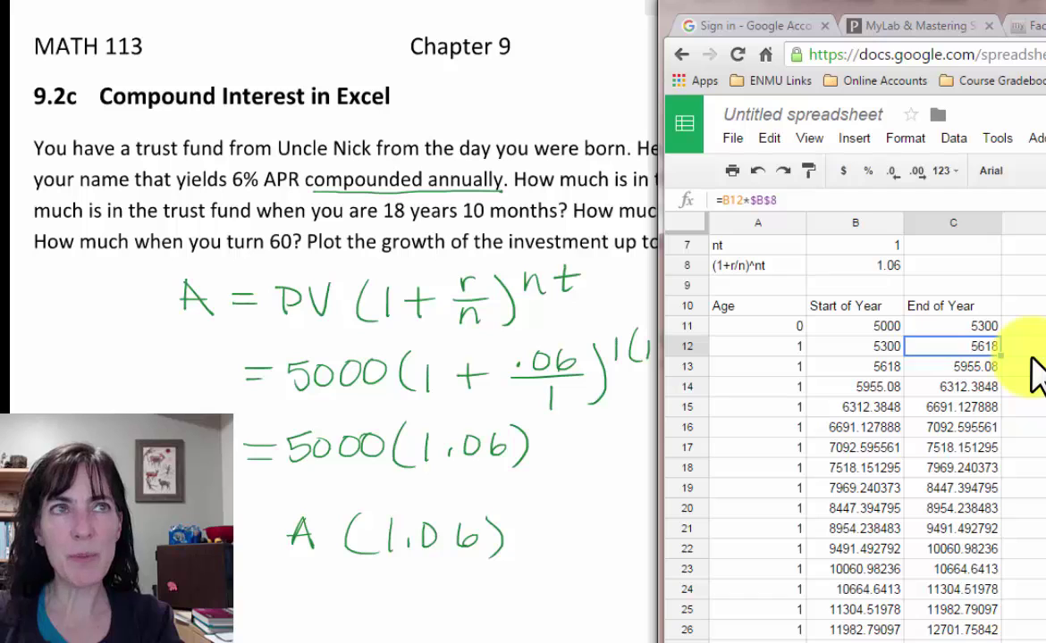
key(F2)
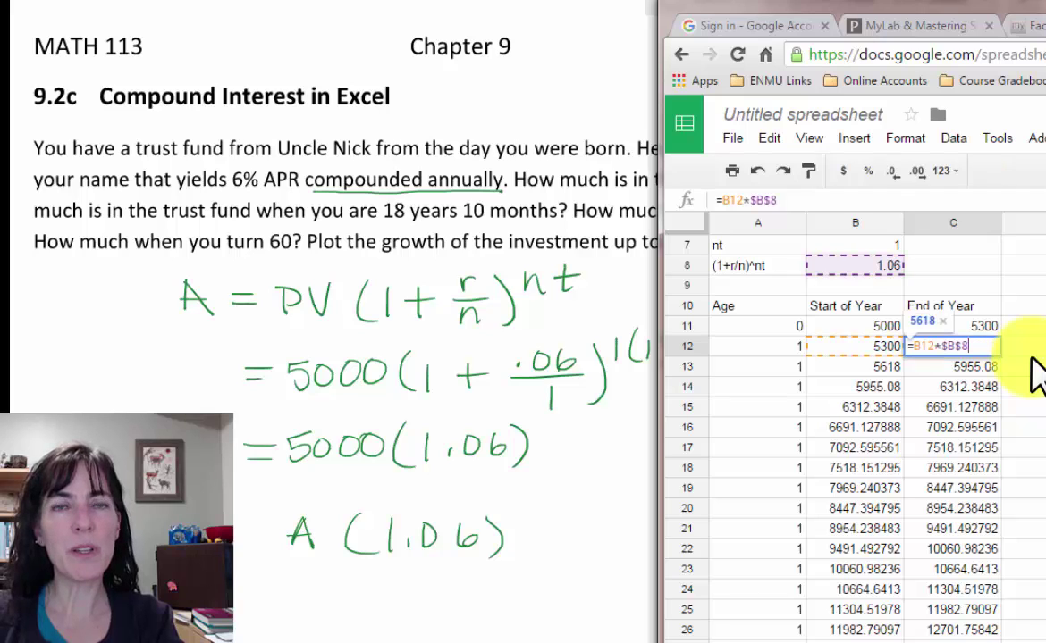
key(Return)
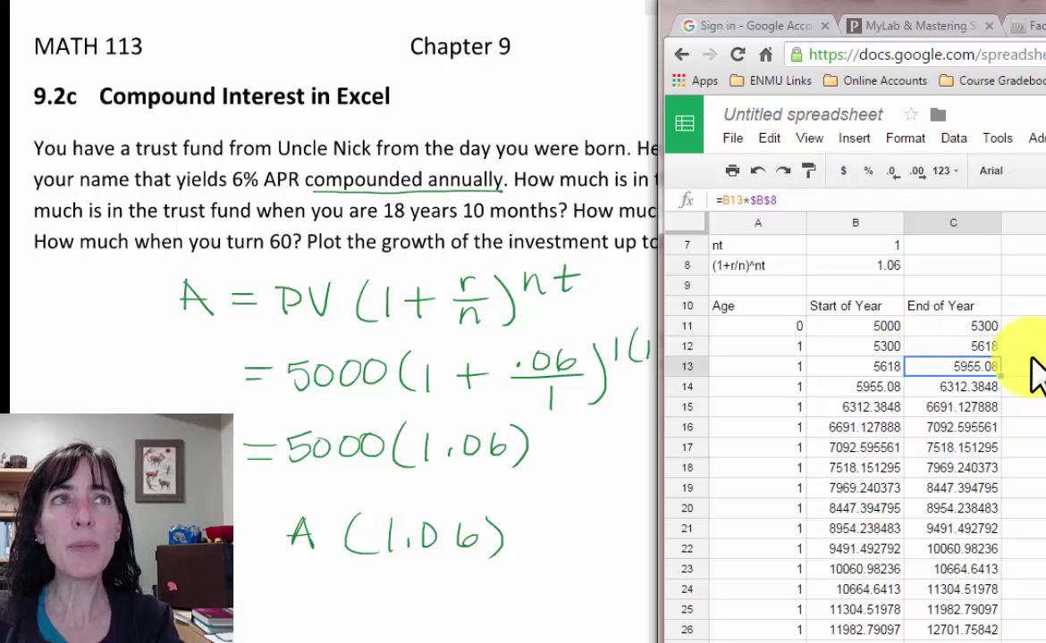
key(F2)
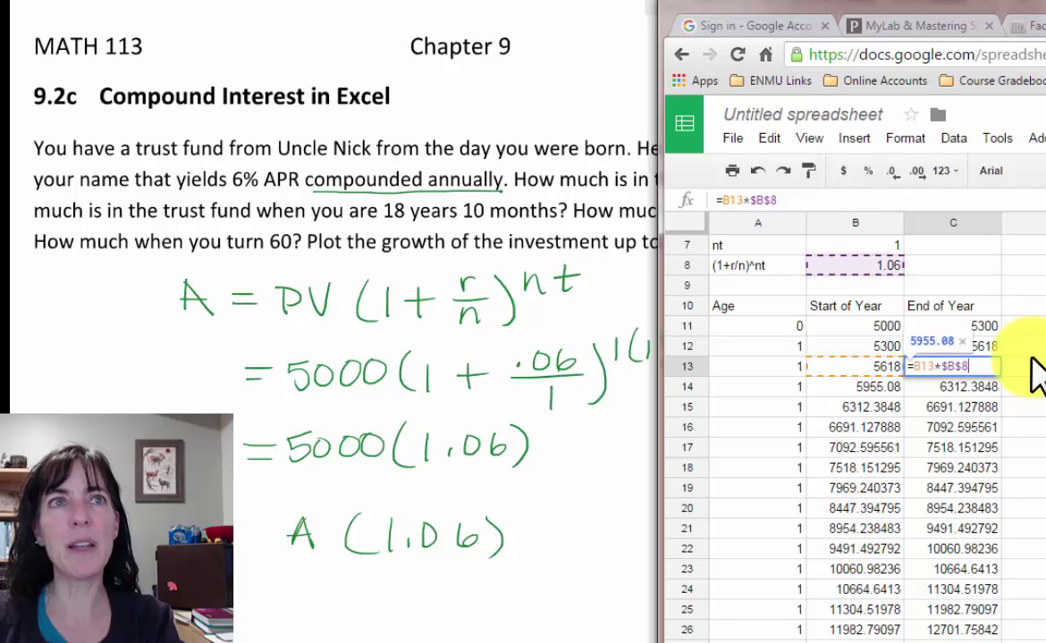
key(Return)
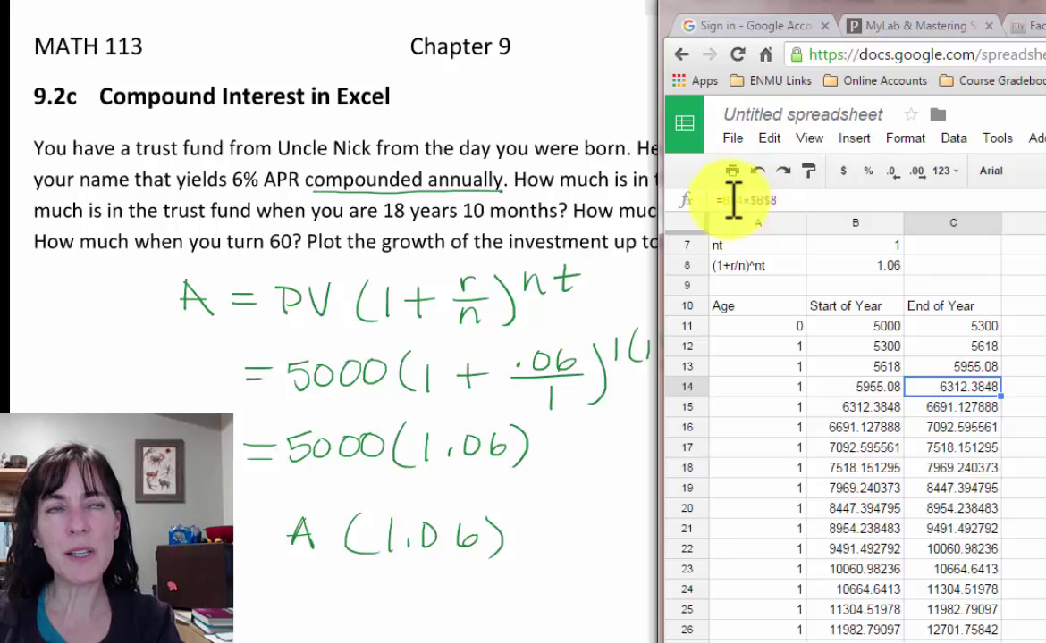
click(785, 200)
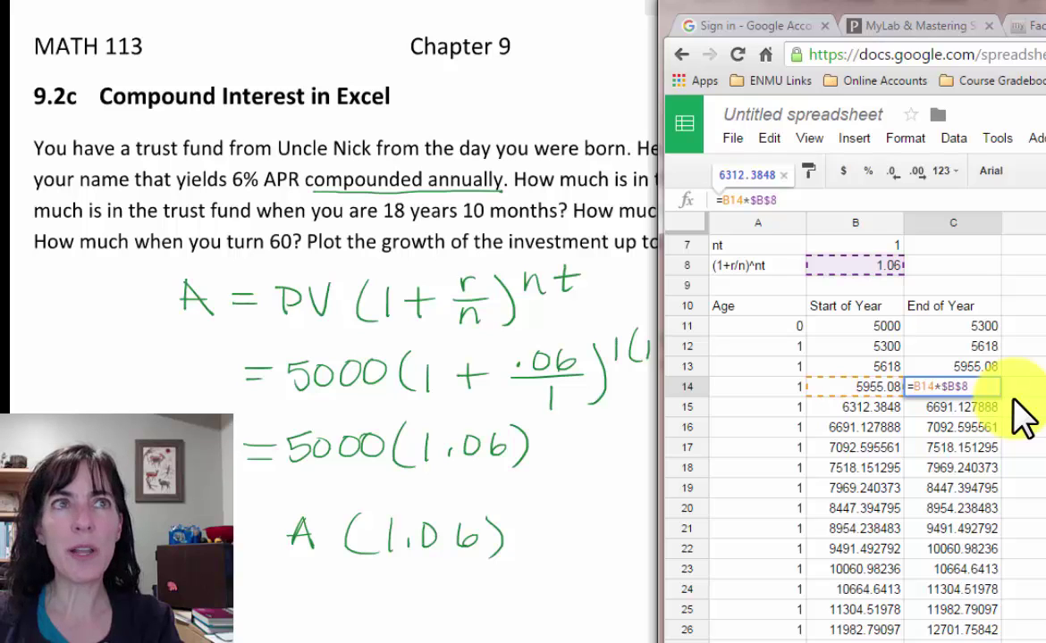
key(Return)
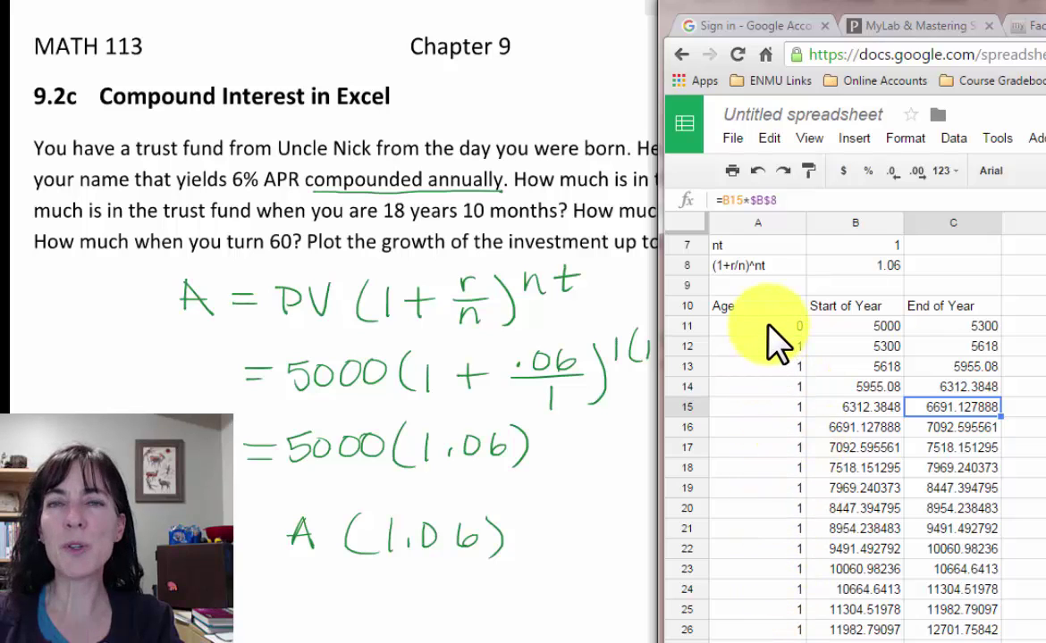
Fill the ages 0 and 1 in A11:A12 down to row 26, counting to 15.
drag(767, 324, 767, 346)
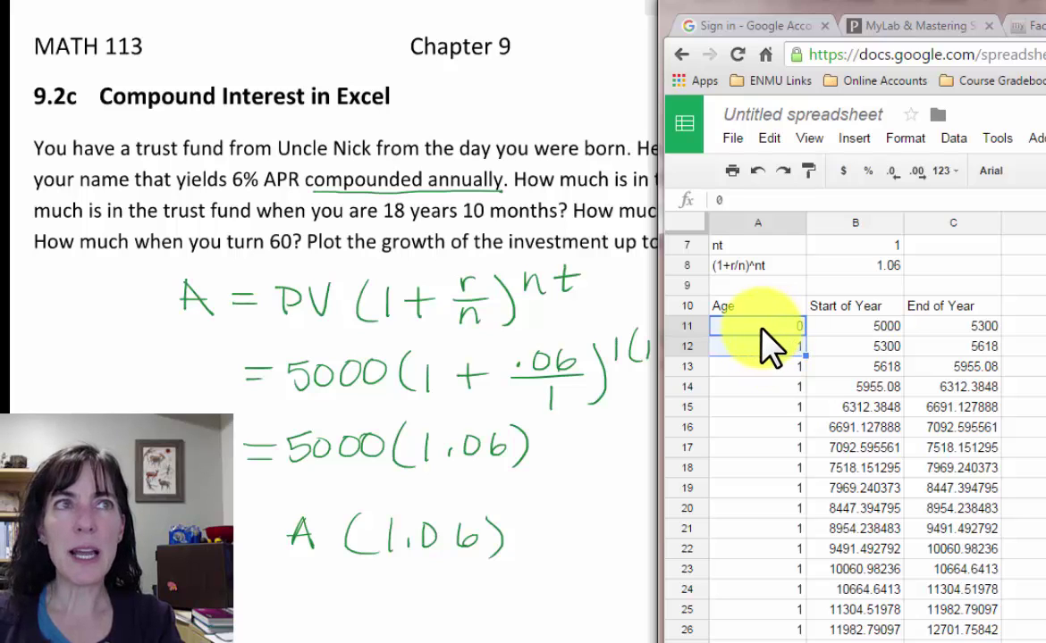
click(760, 330)
drag(760, 329, 763, 350)
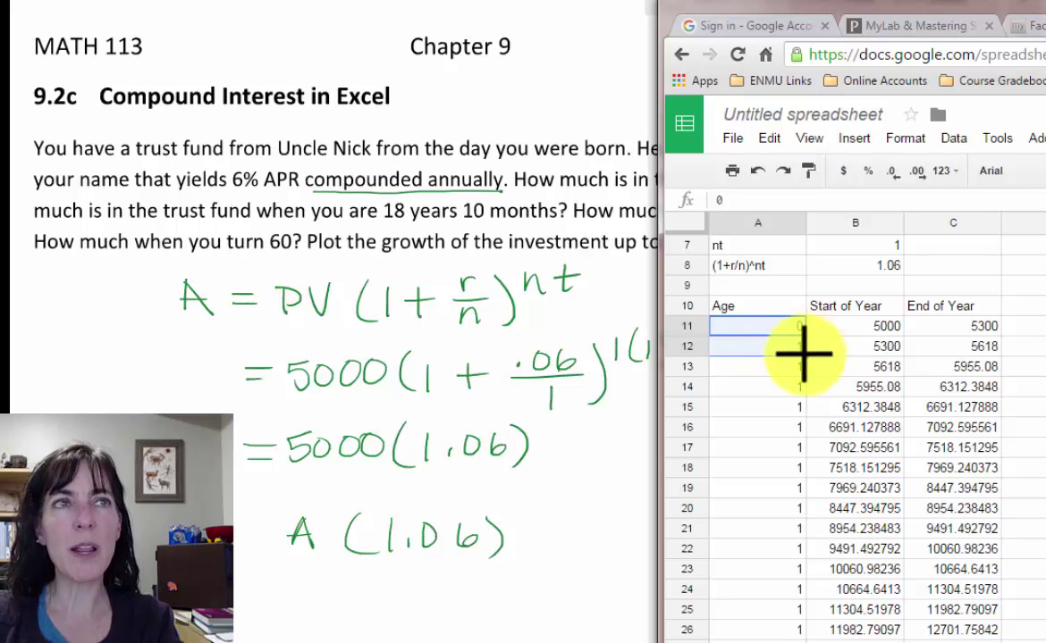
drag(805, 353, 795, 630)
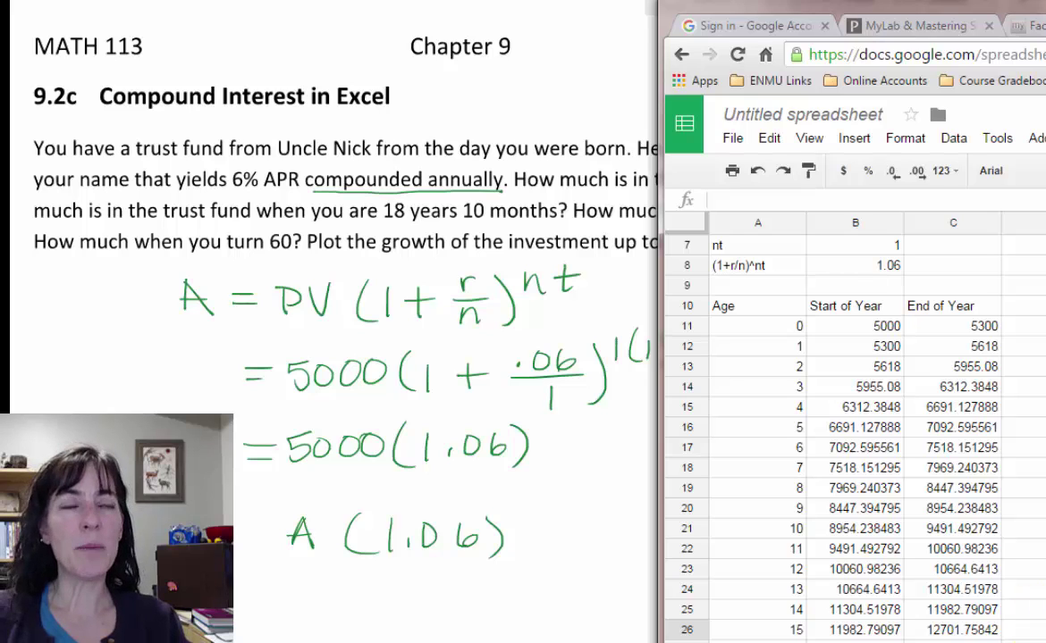
Fill A26:C26 down to row 71 so ages reach 60, ending at 174834.7615.
click(770, 631)
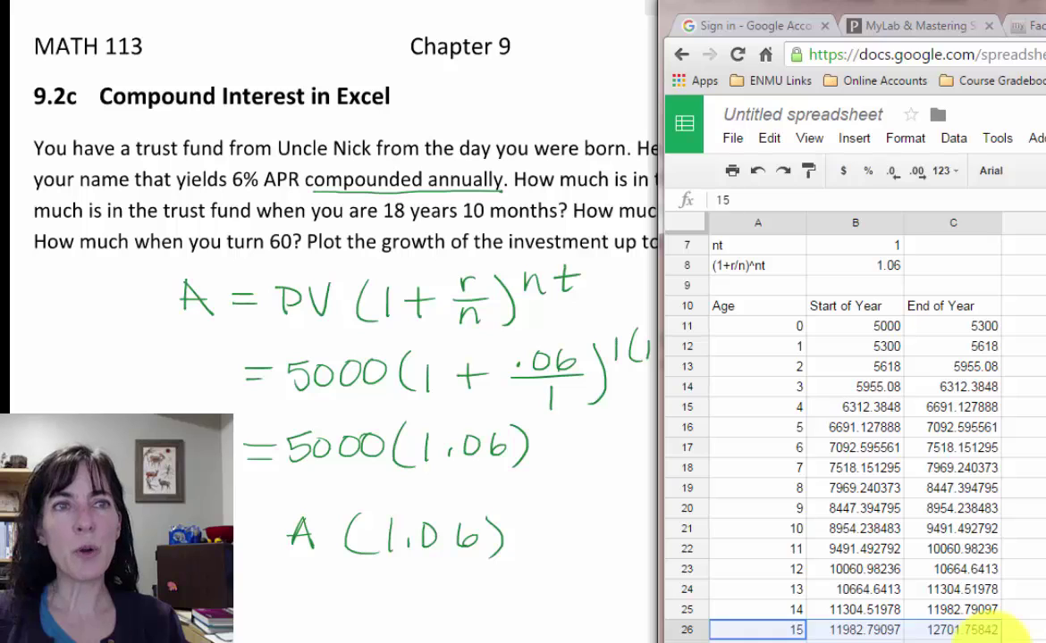
click(1010, 629)
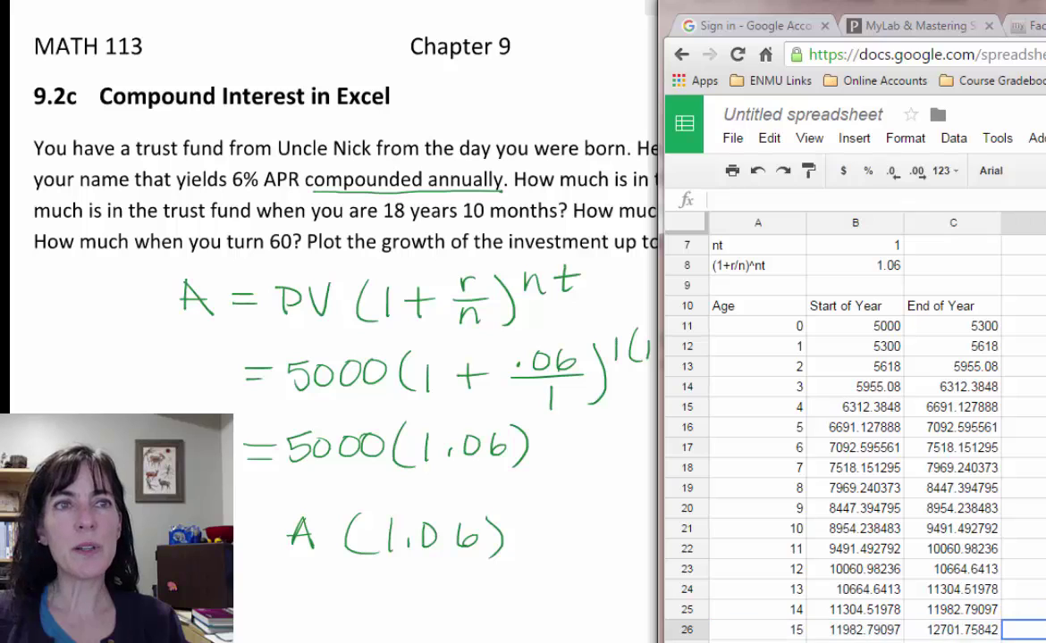
click(760, 630)
drag(760, 637, 987, 632)
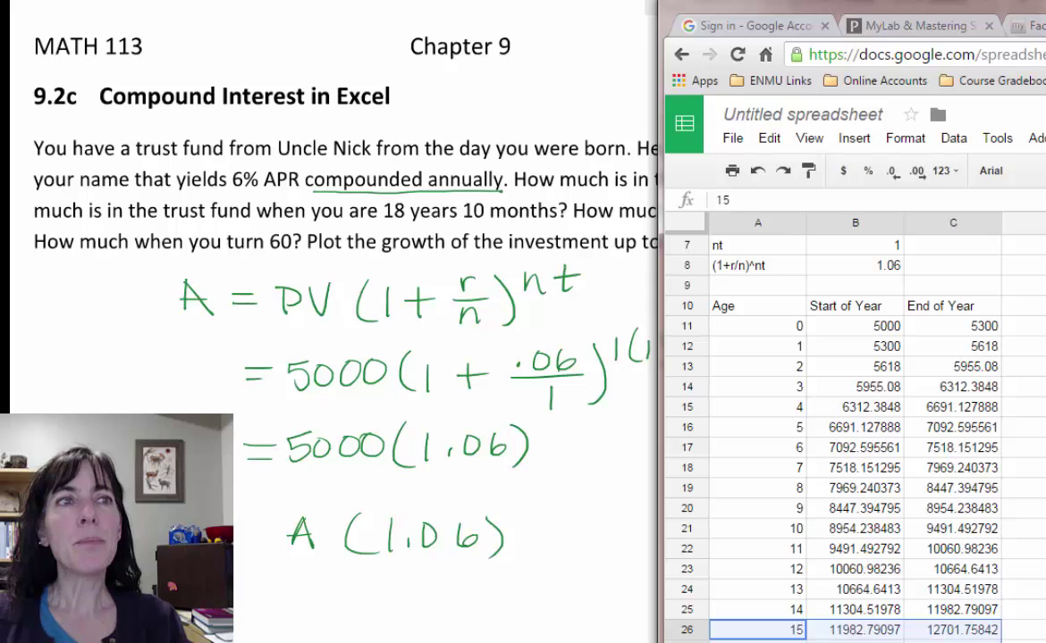
drag(999, 630, 1001, 641)
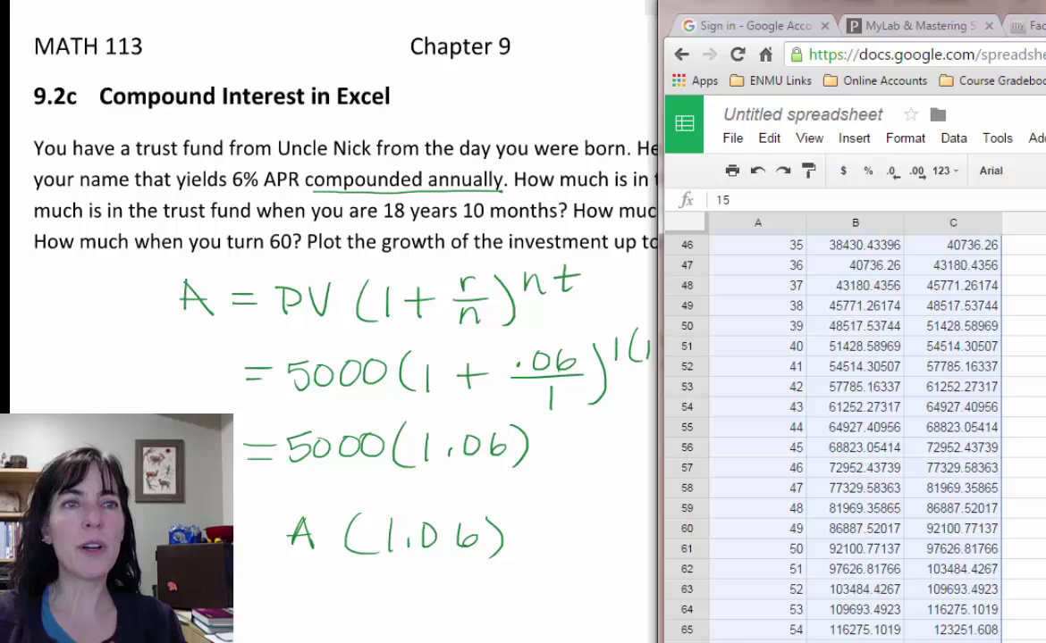
drag(652, 639, 652, 636)
click(684, 635)
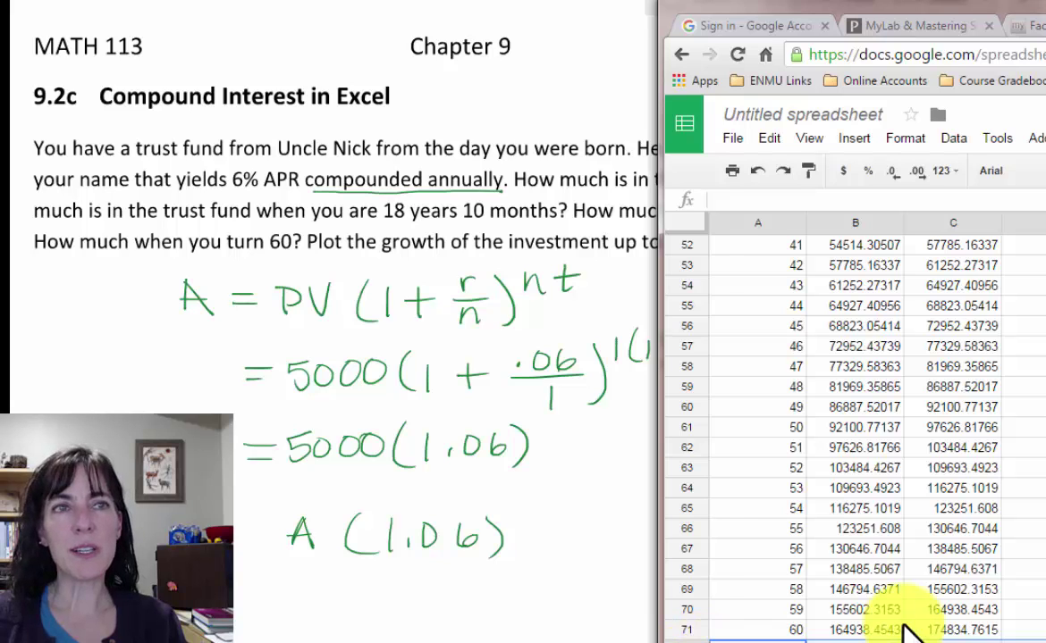
scroll(1037, 628, up, 15)
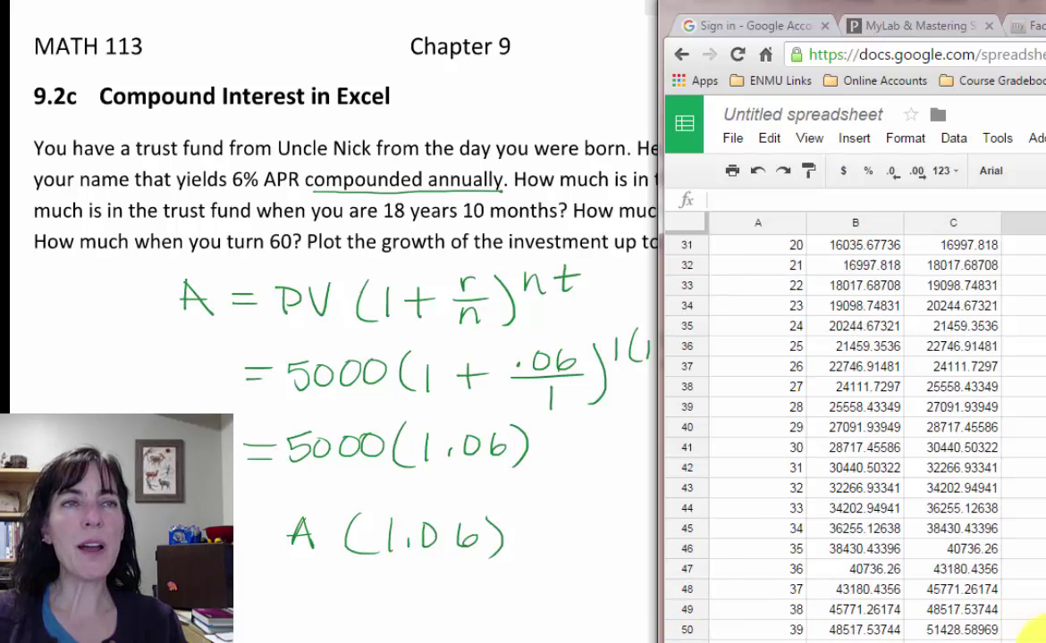
scroll(1036, 627, down, 2)
scroll(1037, 629, down, 3)
scroll(1037, 629, up, 5)
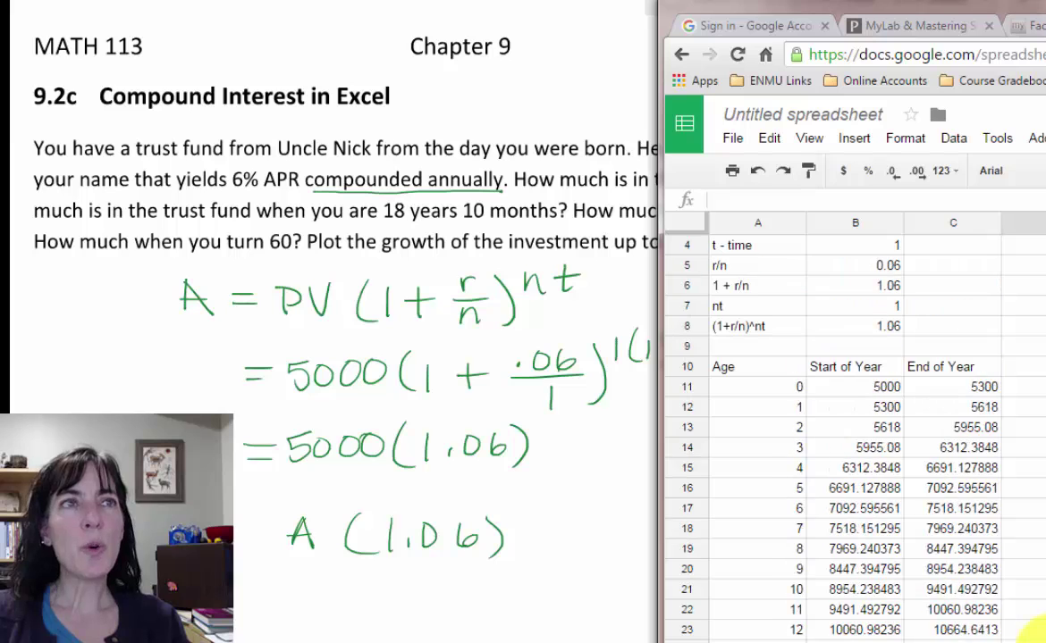
scroll(1037, 627, down, 6)
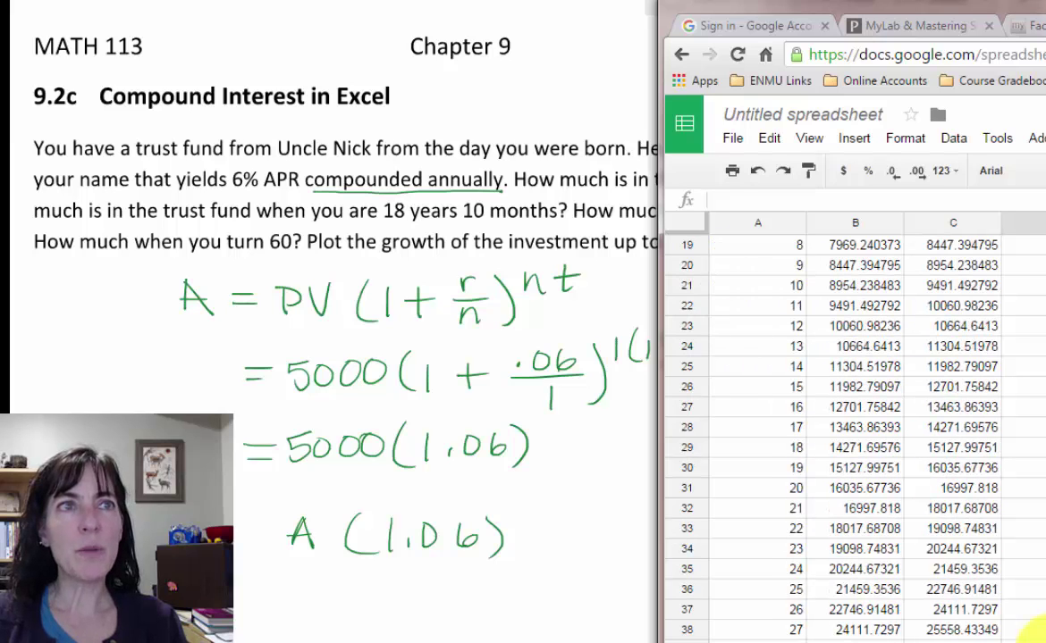
click(738, 451)
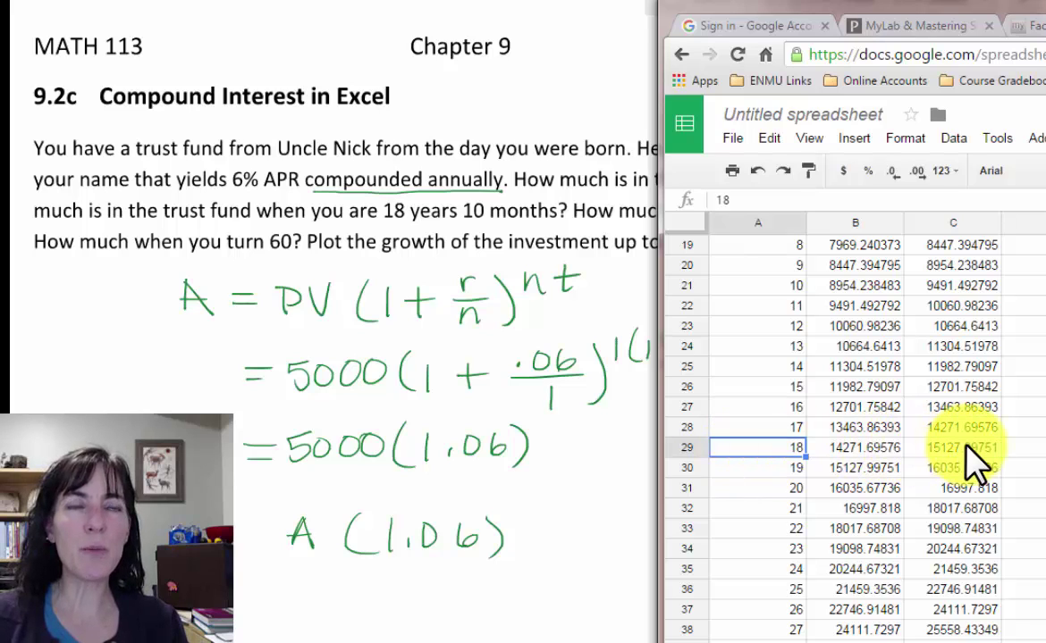
click(780, 467)
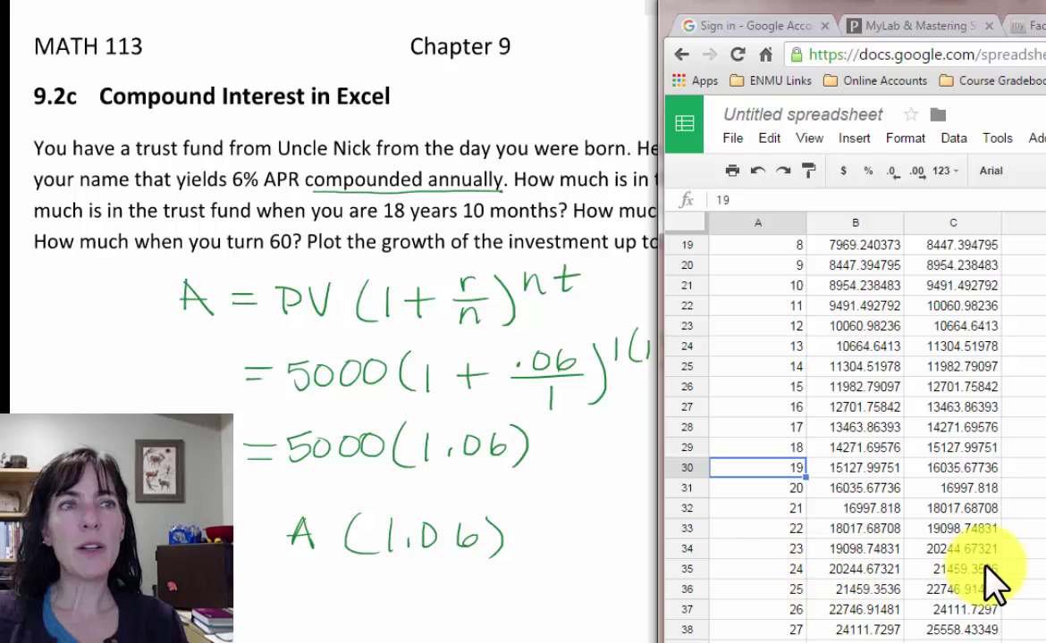
scroll(994, 581, down, 3)
scroll(995, 581, down, 10)
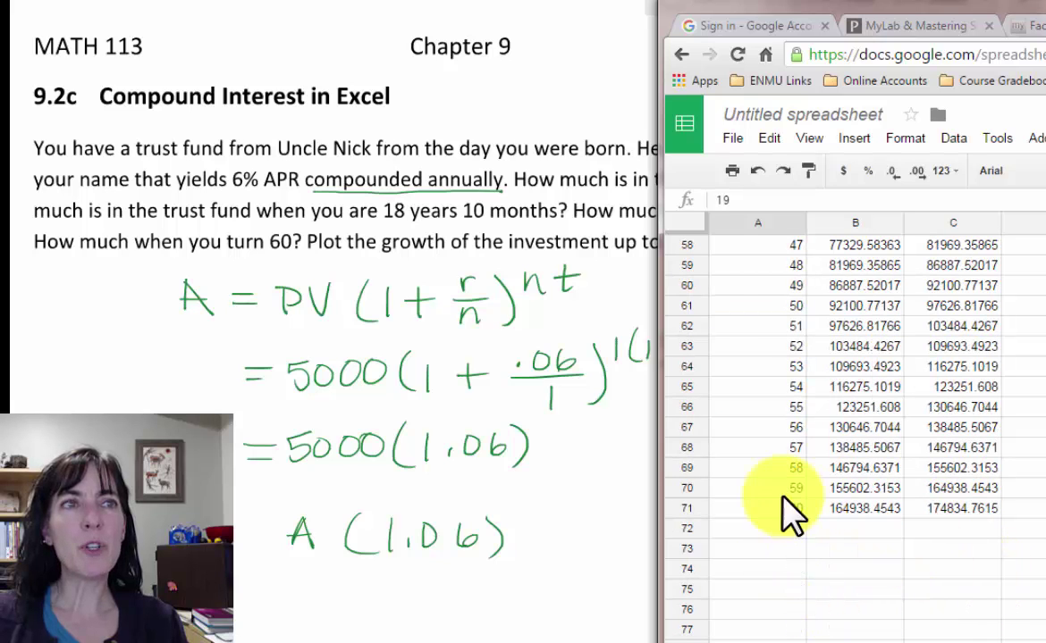
click(740, 507)
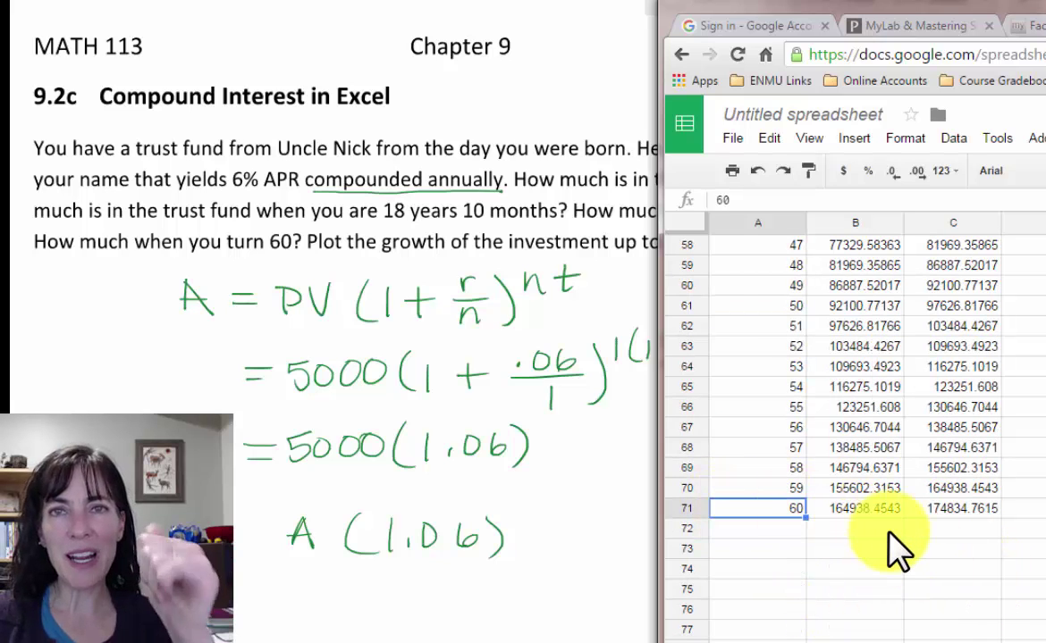
scroll(954, 558, up, 15)
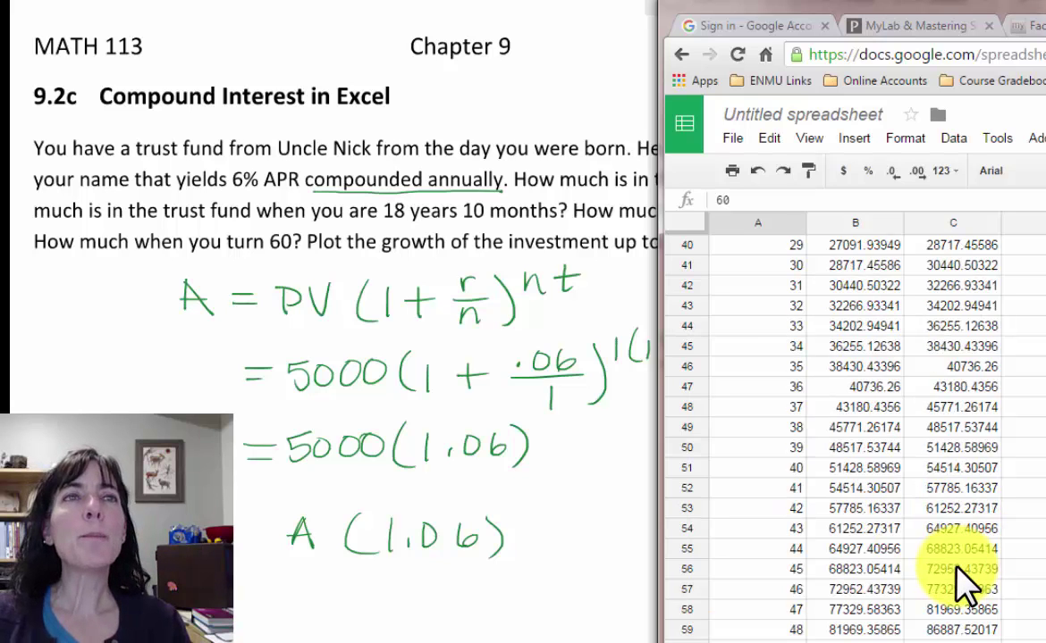
scroll(966, 581, up, 4)
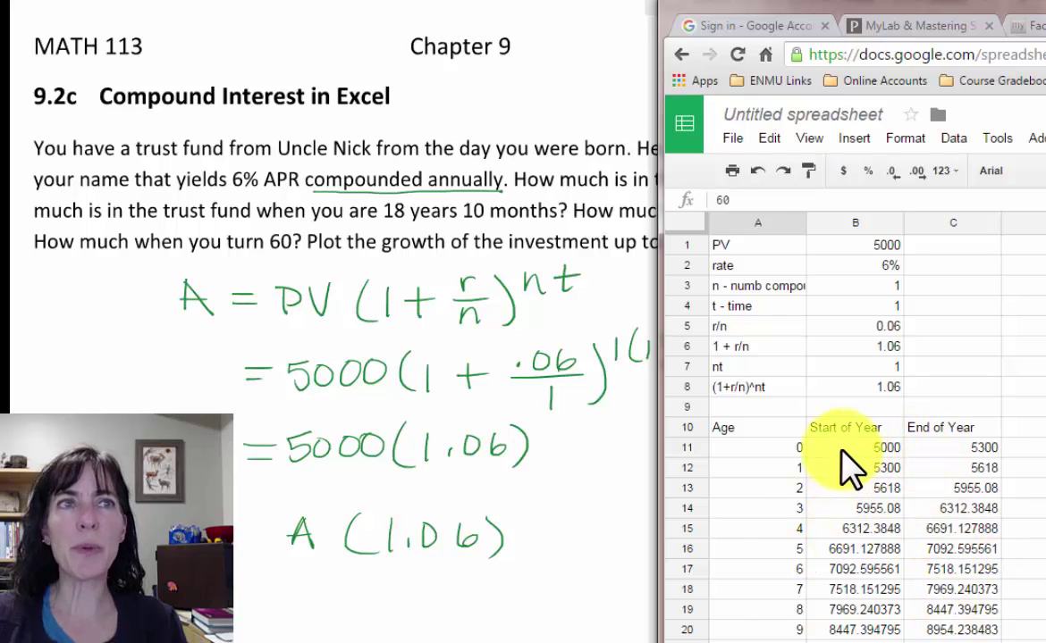
Format the B and C balances from row 11 down as dollar currency, e.g. $5,955.08.
drag(827, 443, 961, 630)
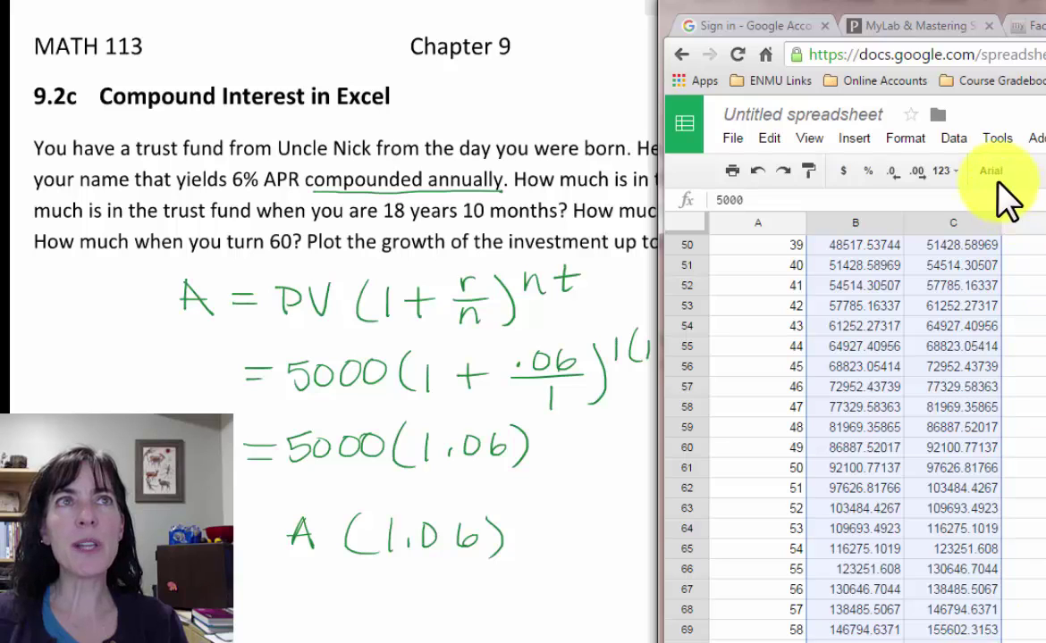
click(843, 171)
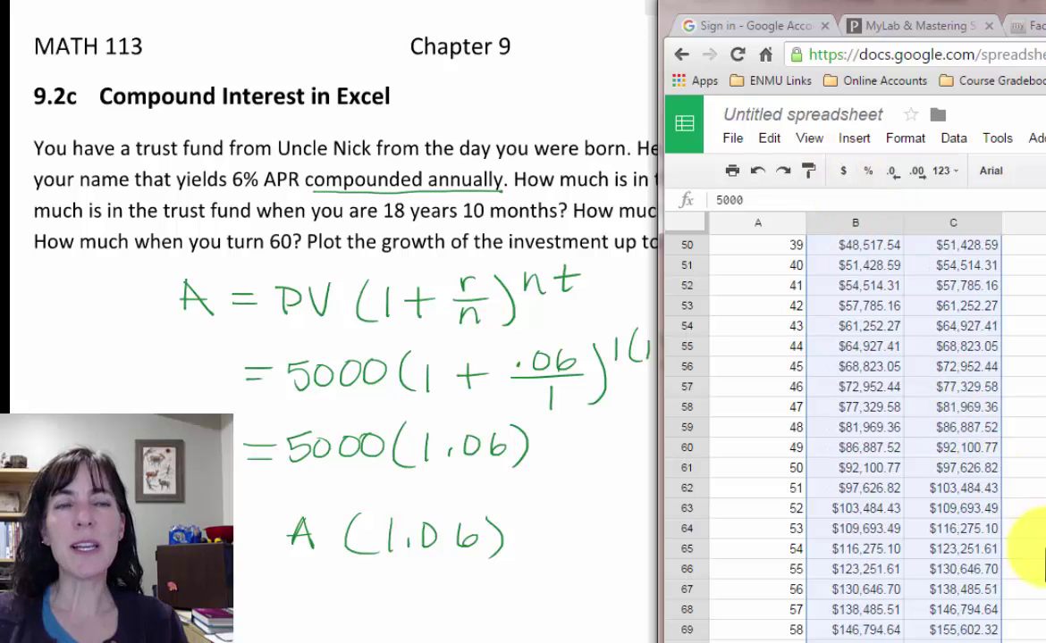
click(1040, 554)
scroll(1039, 563, up, 16)
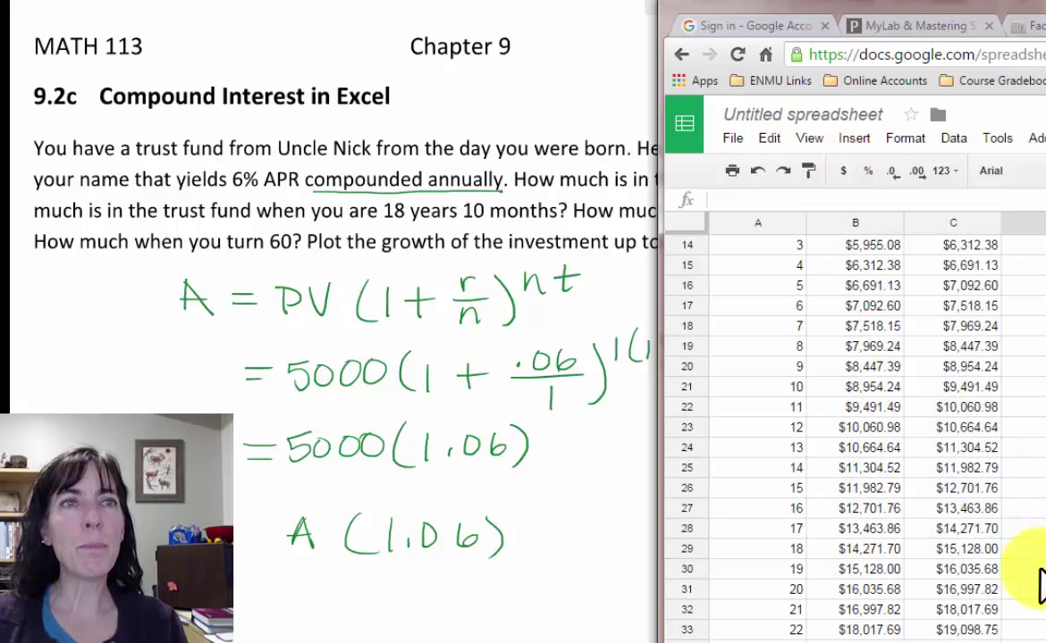